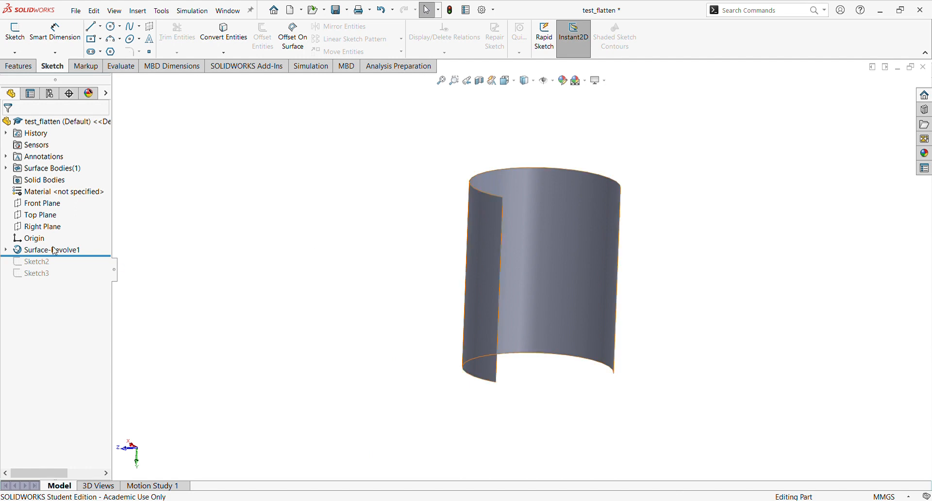
Step: Open the revolved surface's profile sketch, examine its centerlines, vertical line and dimensions, and exit the sketch
left_click(6, 250)
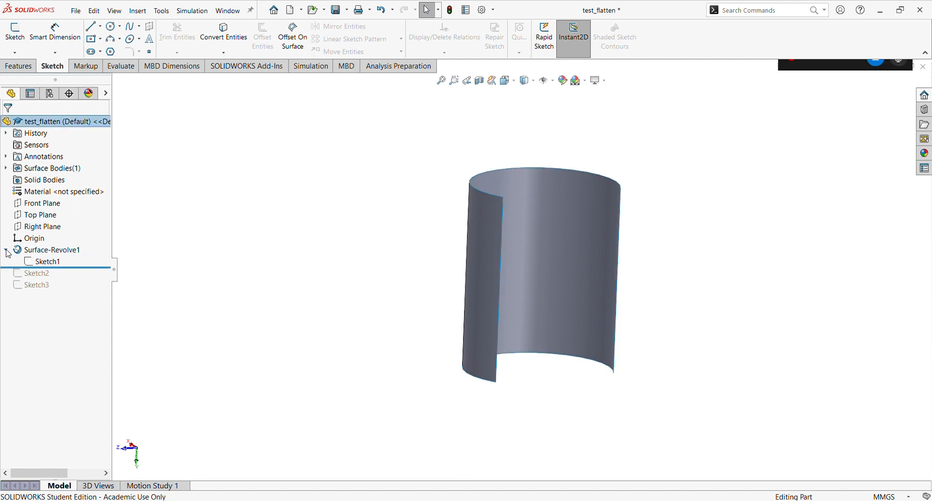
left_click(33, 262)
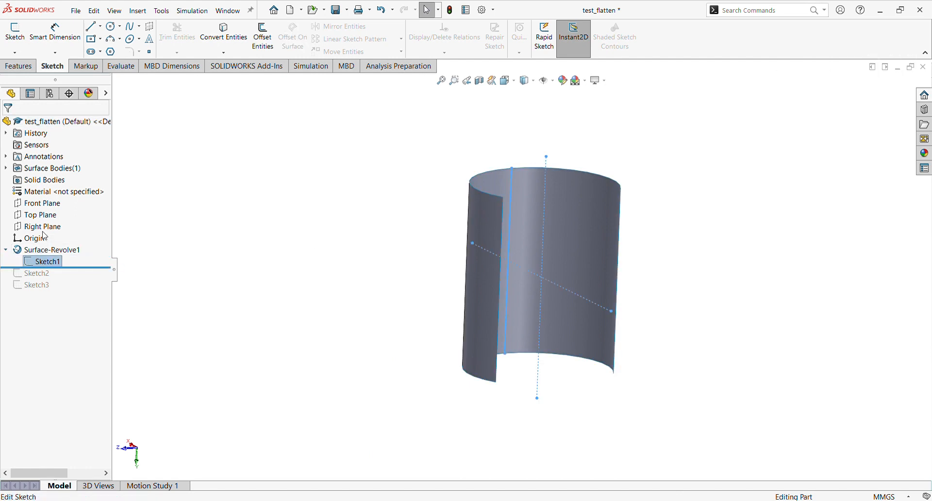
left_click(46, 238)
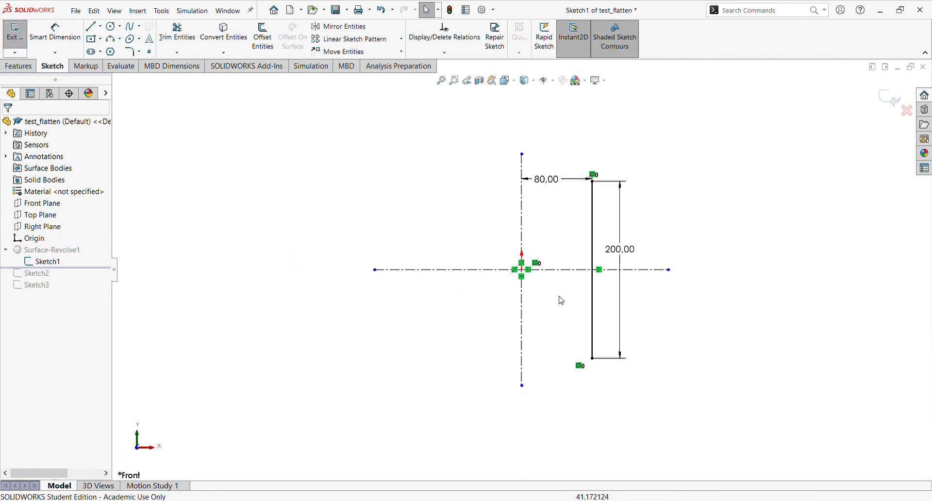
scroll(585, 307, "down", 2)
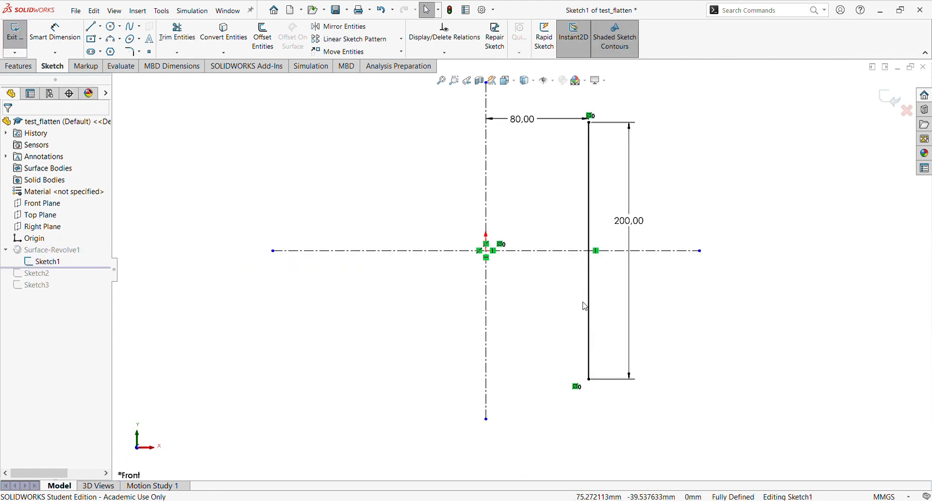
scroll(584, 287, "up", 2)
scroll(644, 263, "down", 2)
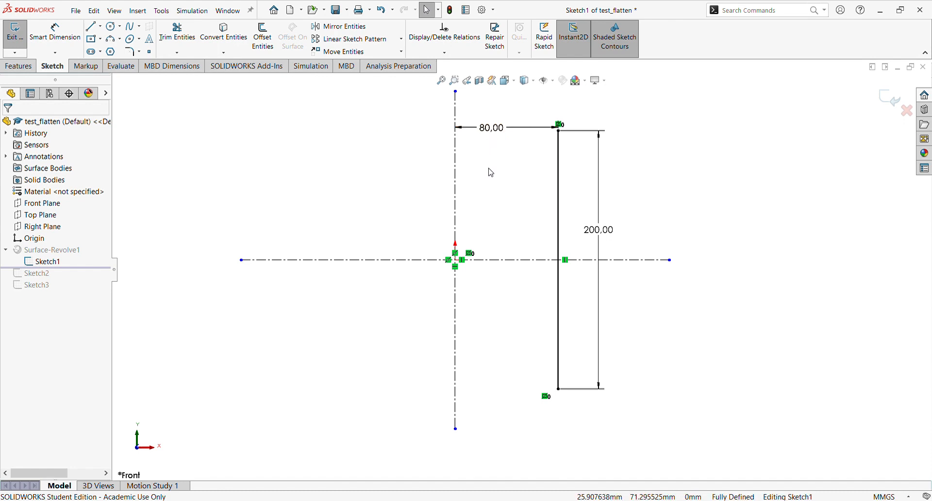
left_click(892, 100)
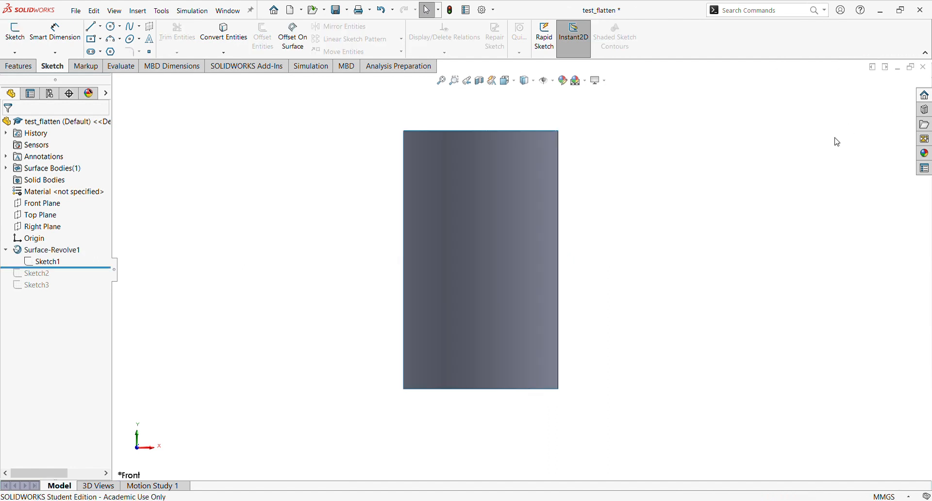
Step: Delete the existing revolved surface and the two unused sketches after it, keeping the profile sketch Sketch1
mouse_move(485, 289)
middle_mouse_down()
mouse_move(485, 276)
mouse_move(555, 316)
mouse_move(572, 308)
middle_mouse_up()
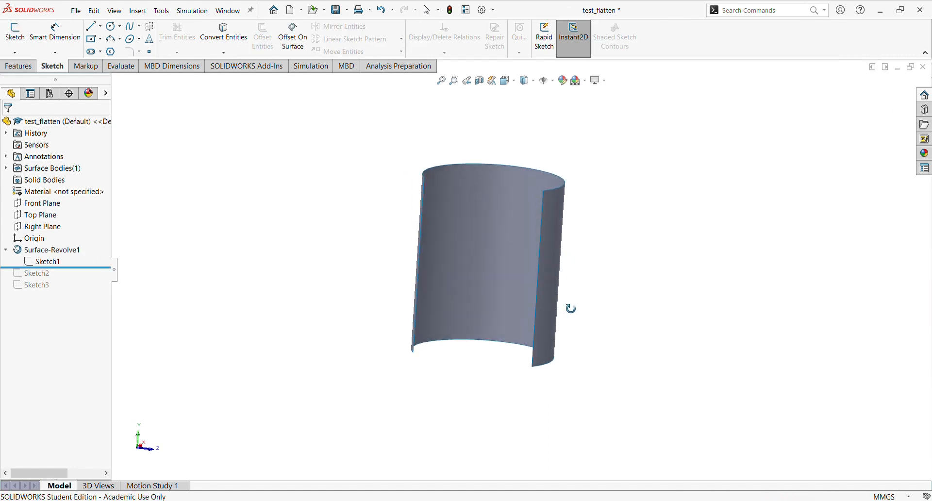
left_click_drag(73, 272, 76, 260)
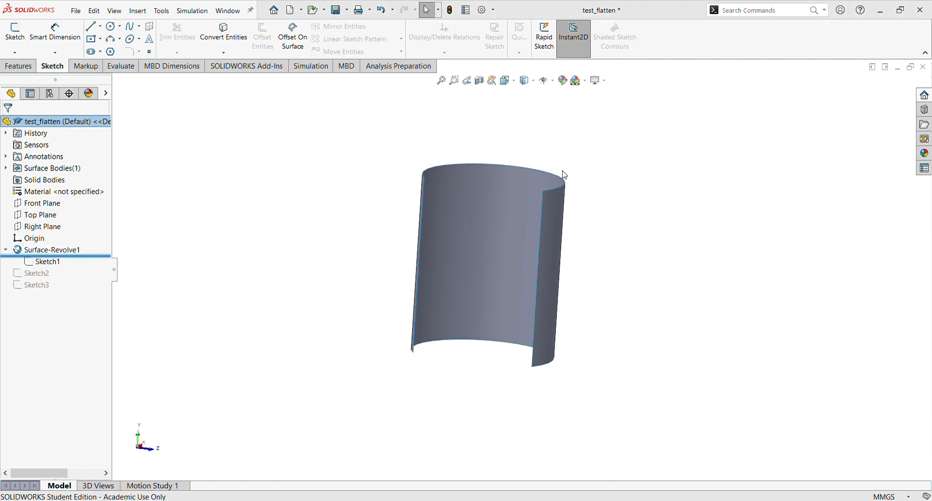
left_click(68, 250)
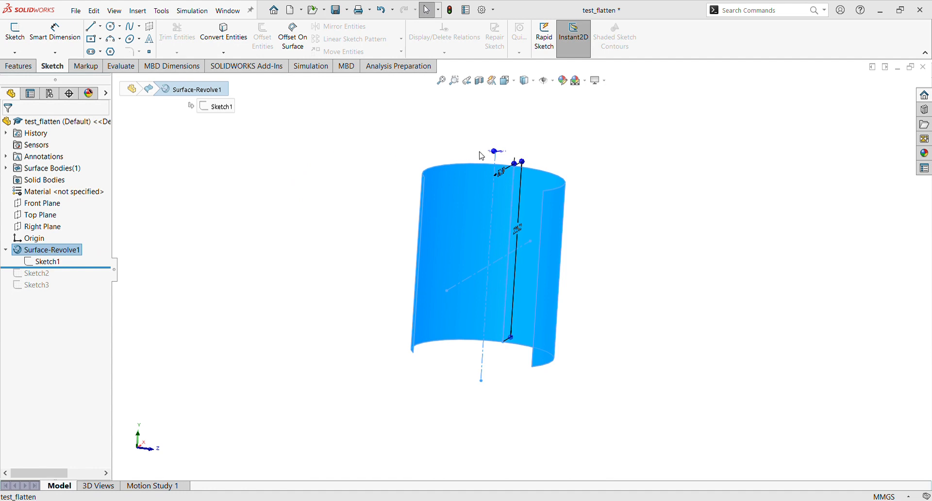
double_click(535, 190)
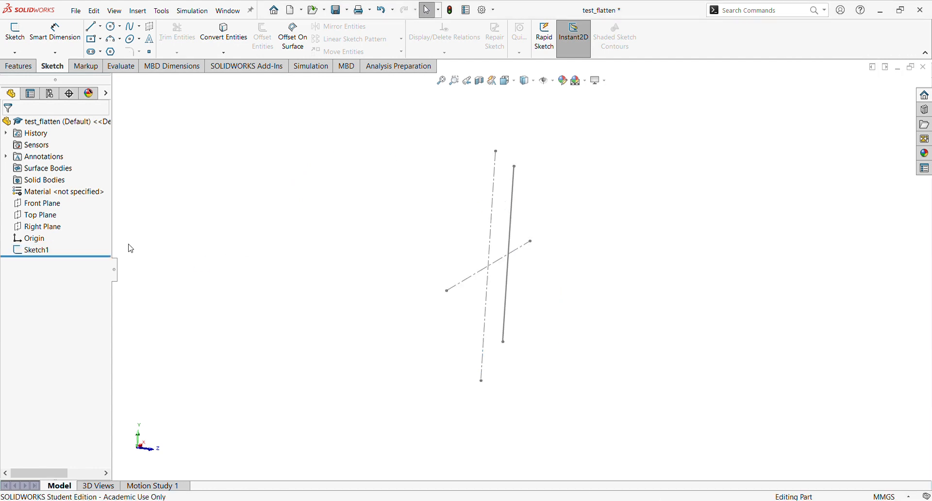
Step: Start a Surface-Revolve from the solid vertical line in Sketch1, with the vertical centerline as the axis of revolution
left_click(32, 249)
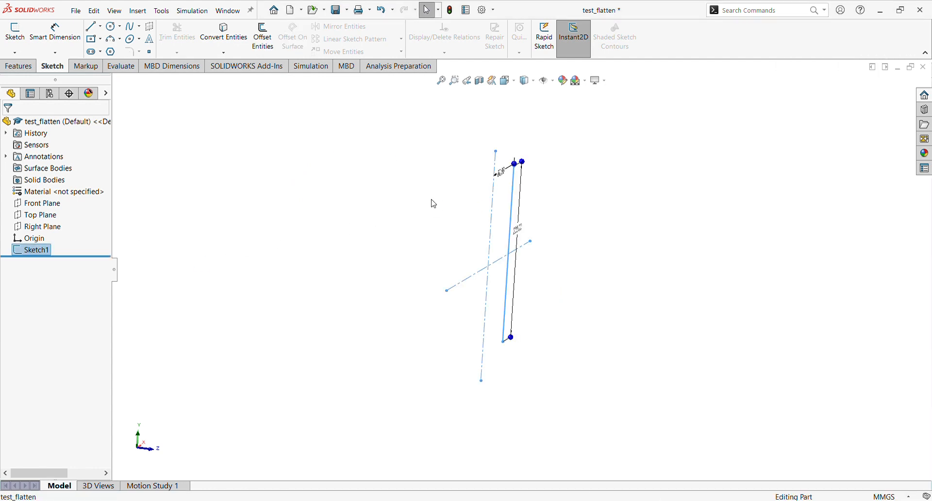
left_click(298, 210)
mouse_move(507, 266)
middle_mouse_down()
mouse_move(437, 271)
mouse_move(438, 258)
middle_mouse_up()
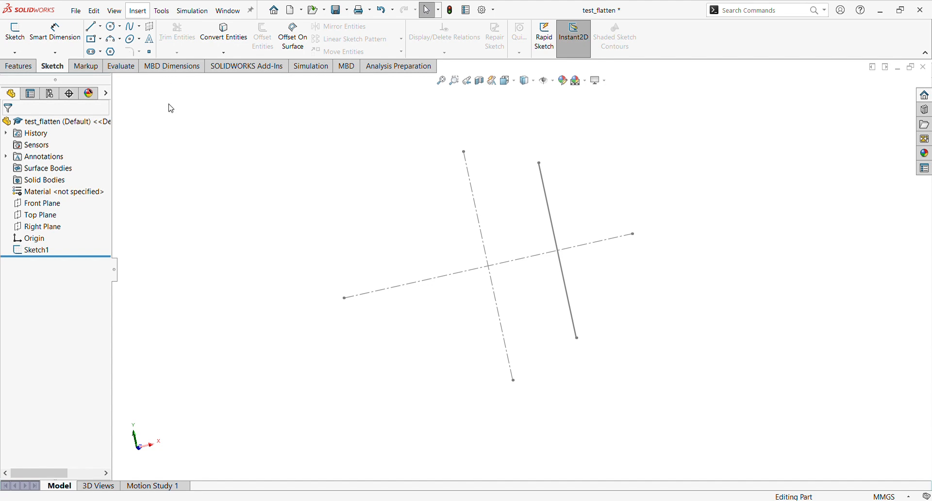
left_click(267, 125)
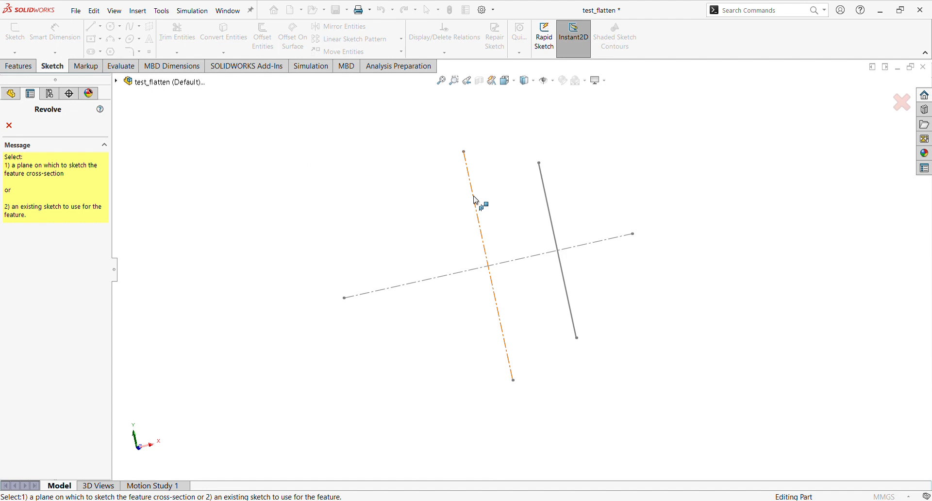
left_click(550, 202)
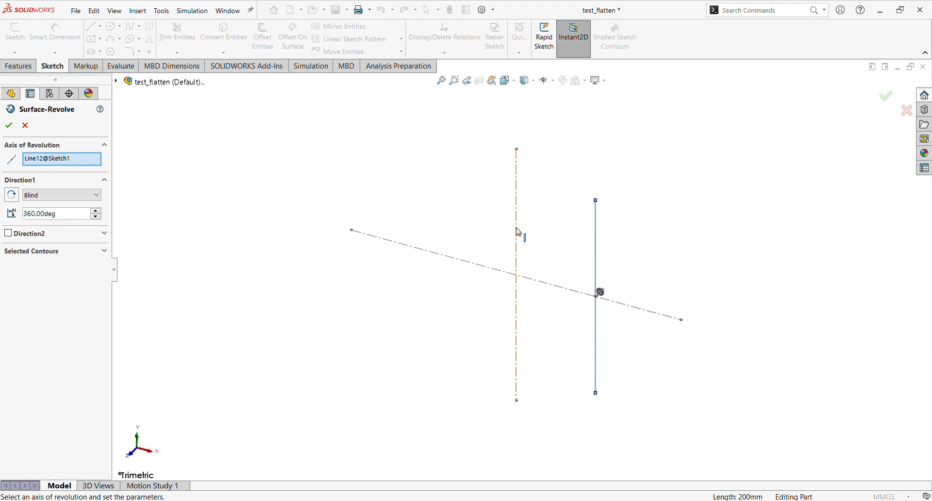
left_click(58, 161)
left_click(93, 176)
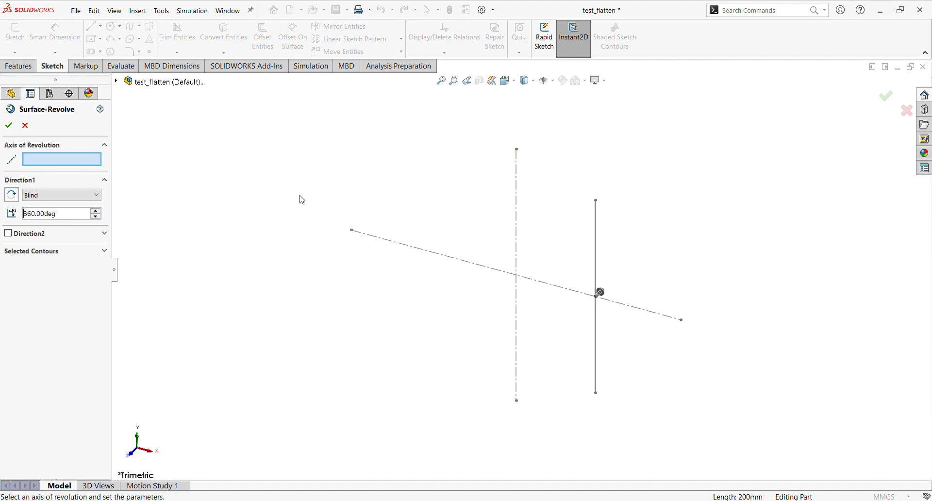
left_click(517, 201)
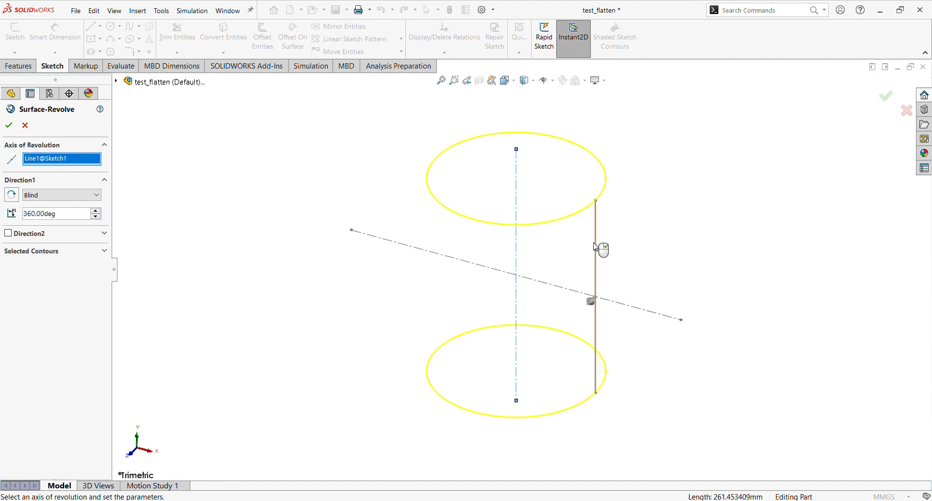
Step: Set the surface revolve to Mid Plane with an angle of 240 degrees and create it
left_click(87, 195)
left_click(63, 235)
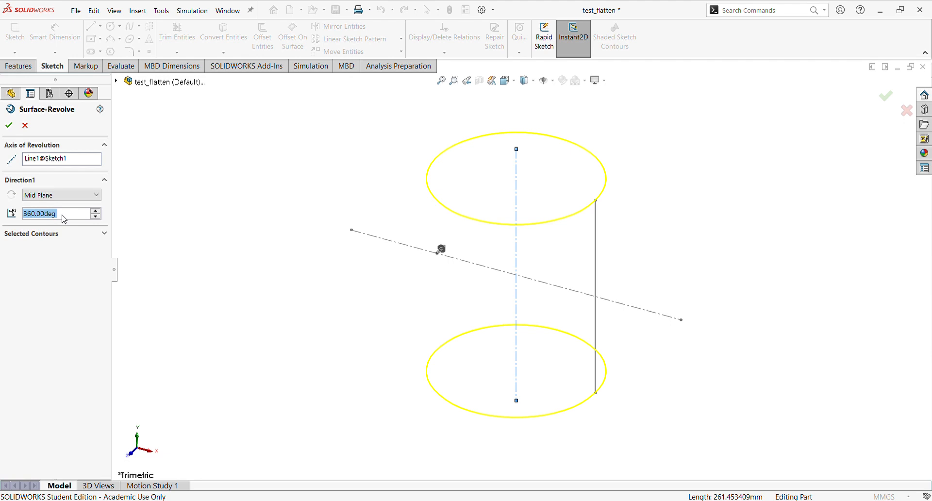
type("240")
left_click(229, 192)
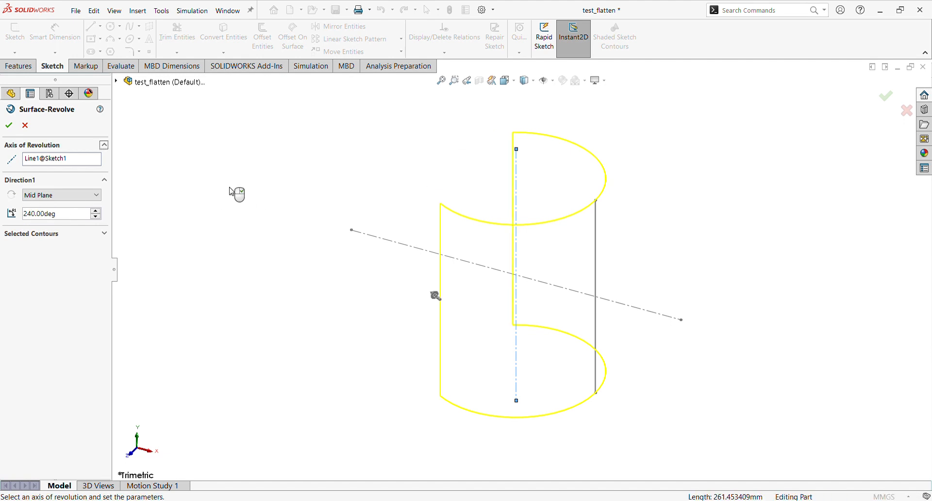
left_click(9, 126)
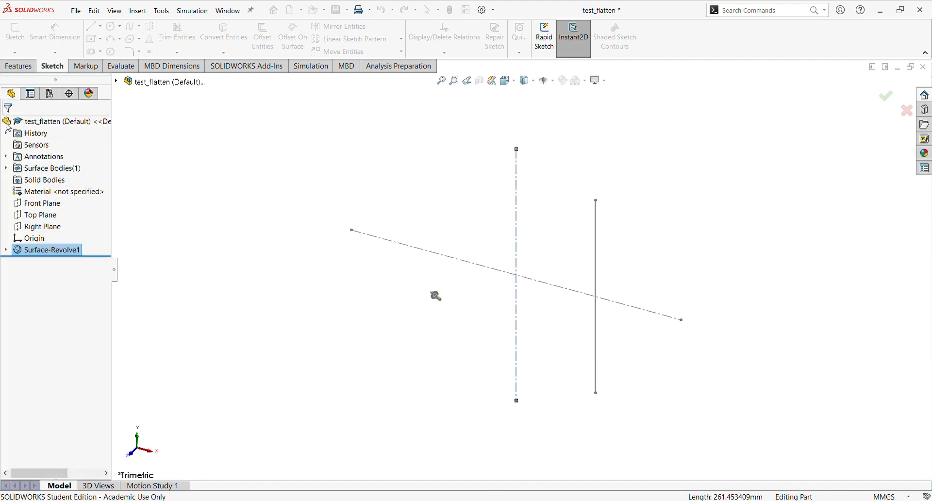
mouse_move(517, 282)
middle_mouse_down()
mouse_move(653, 290)
mouse_move(665, 360)
mouse_move(623, 305)
mouse_move(596, 317)
middle_mouse_up()
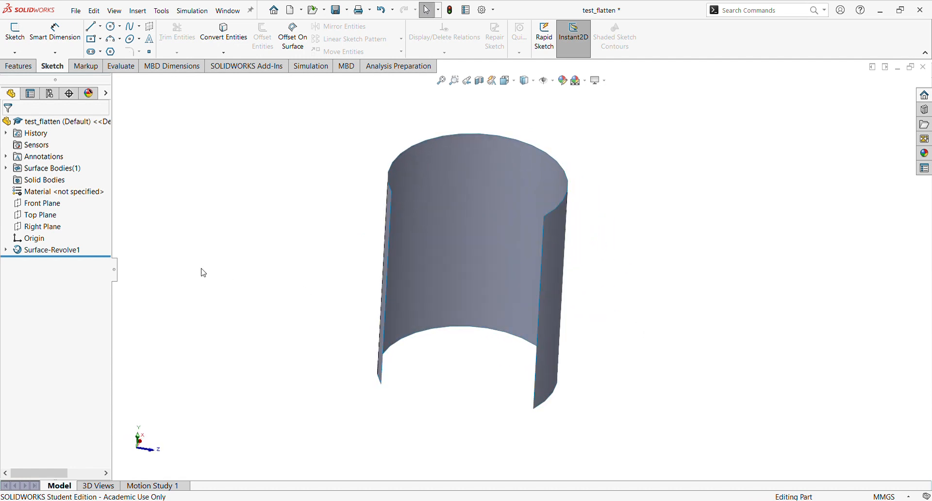
Step: Highlight the Front and Right planes together and check how the revolved surface lies relative to them
left_click(43, 203)
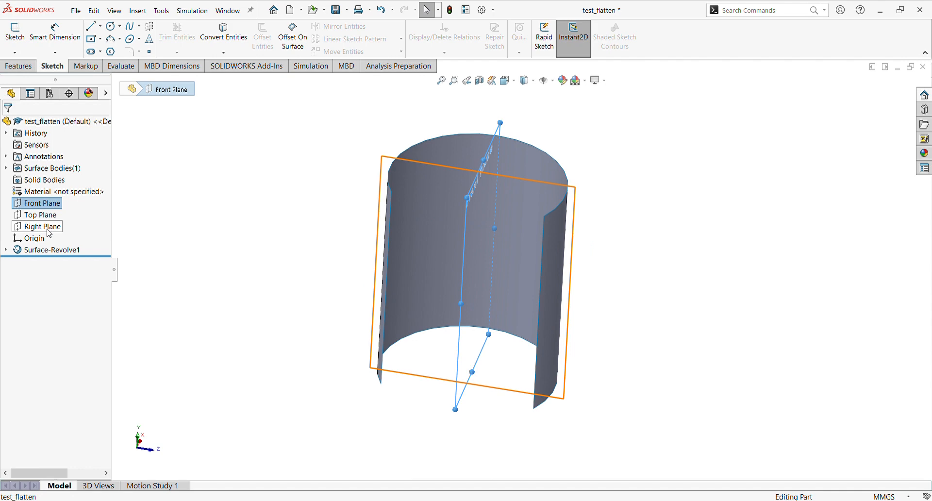
left_click(49, 226, "ctrl")
middle_click_drag(442, 240, 432, 280)
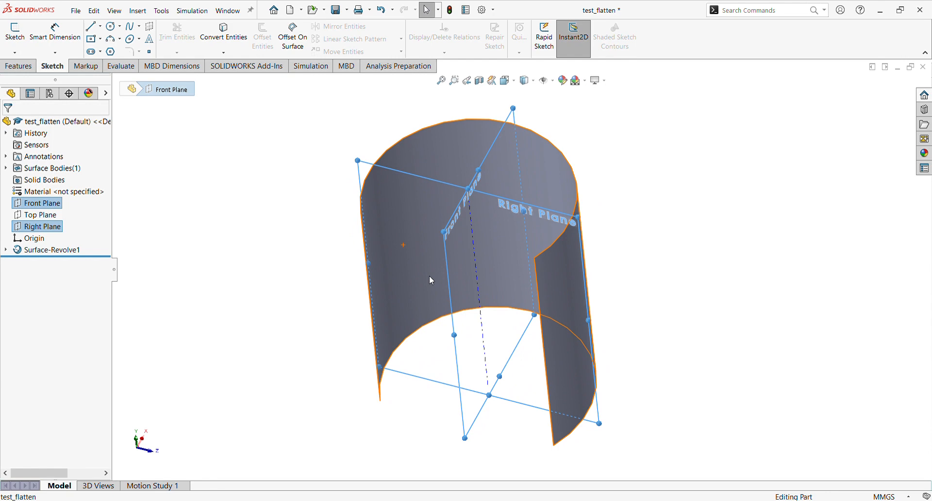
middle_click_drag(432, 280, 472, 281)
middle_click_drag(445, 273, 431, 280)
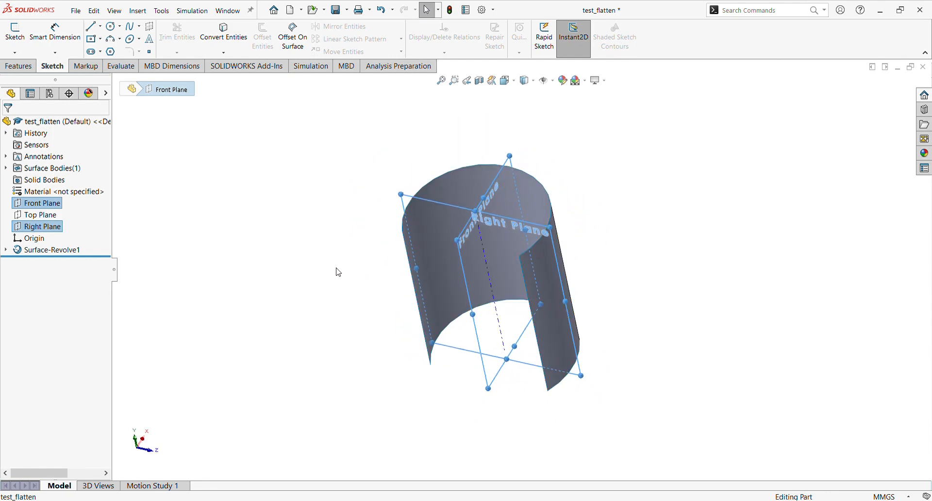
left_click(311, 267)
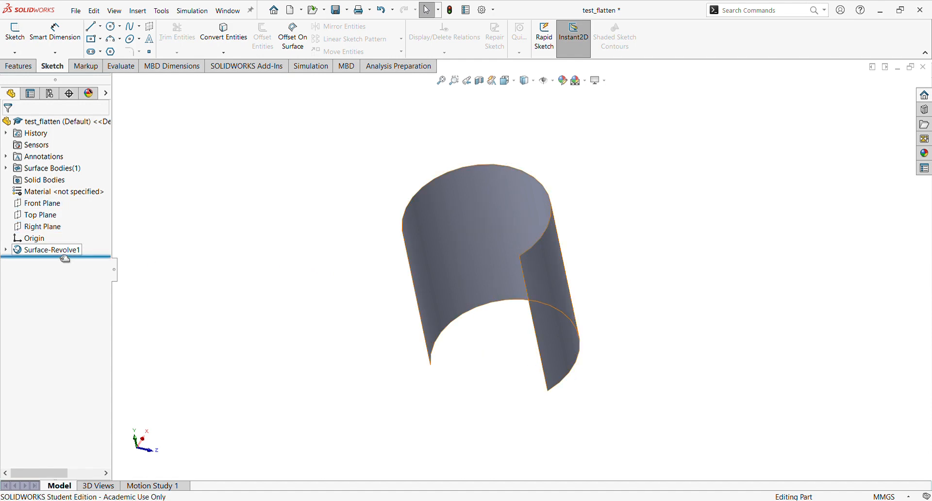
Step: Edit the revolved surface, change its Direction1 type to Blind and accept the feature
left_click(40, 250)
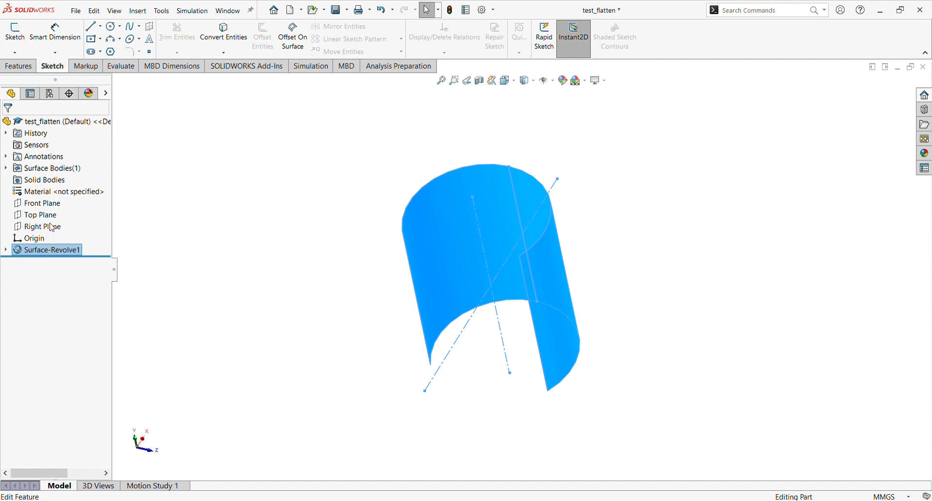
left_click(52, 228)
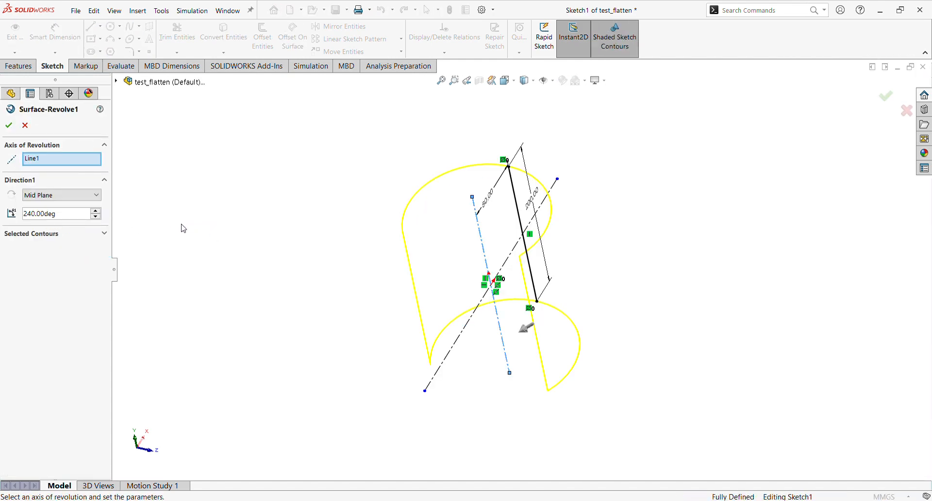
mouse_move(454, 237)
middle_mouse_down()
mouse_move(477, 230)
mouse_move(466, 213)
middle_mouse_up()
scroll(574, 277, "down", 2)
middle_click_drag(560, 297, 532, 301)
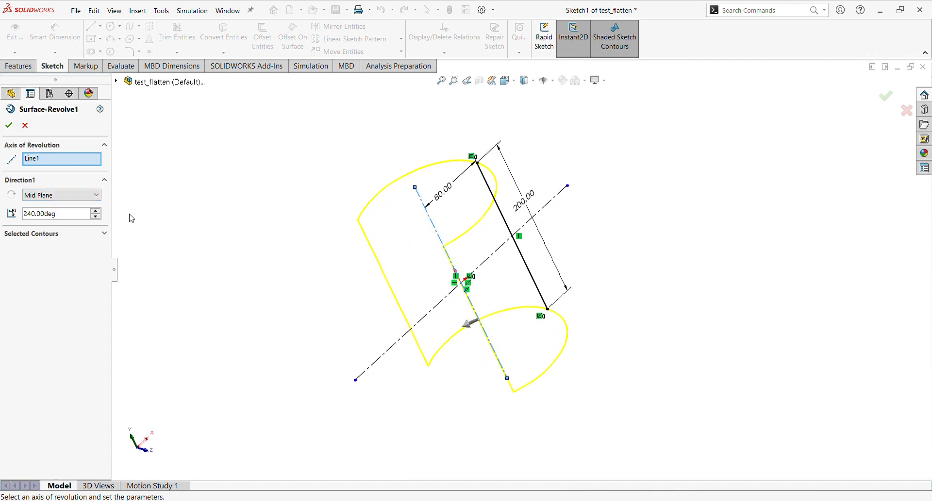
left_click(70, 207)
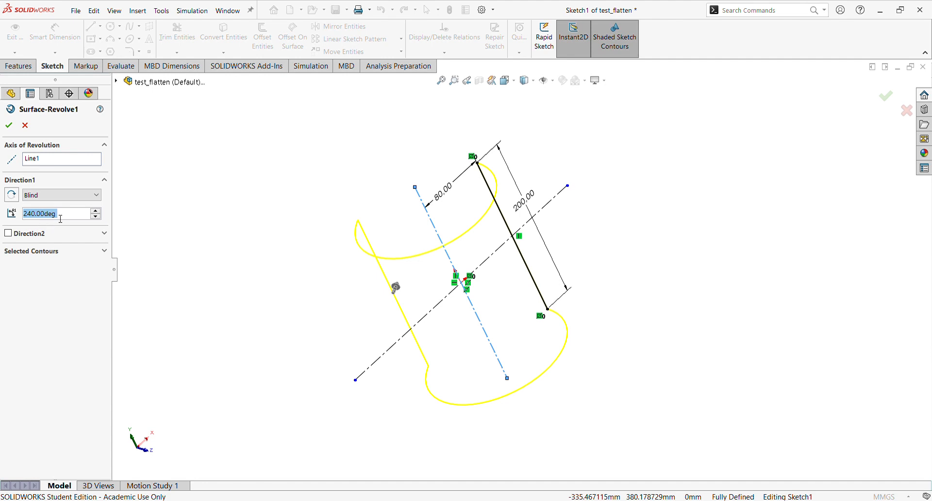
left_click(8, 126)
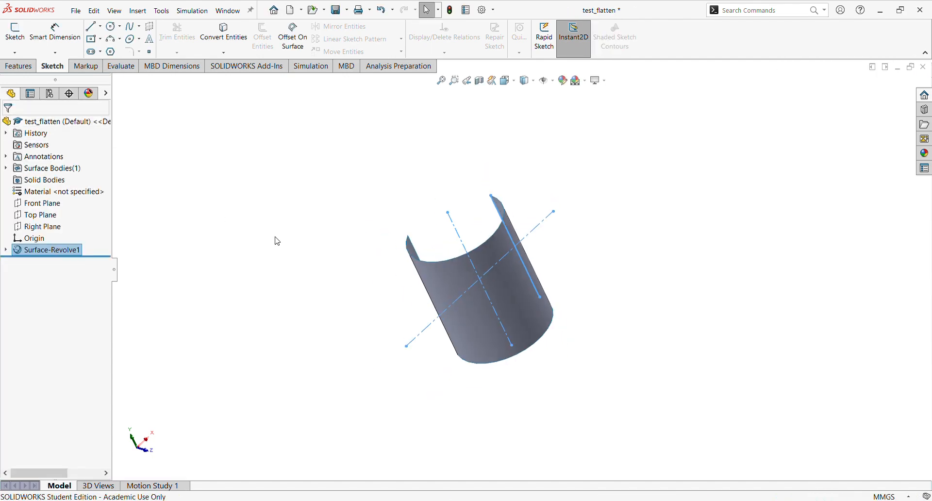
Step: Compare the blind revolved surface with the Right and Front planes to examine its symmetry
middle_click_drag(278, 241, 416, 326)
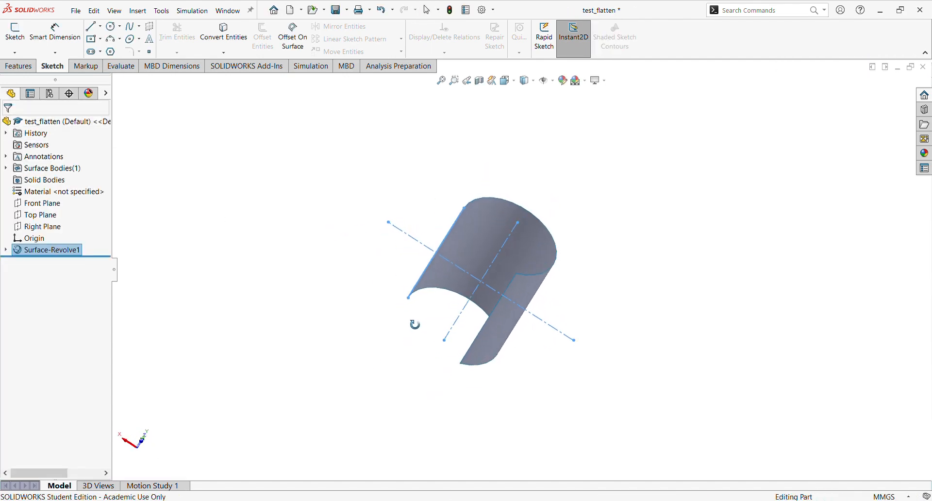
left_click(43, 226)
left_click(42, 203, "ctrl")
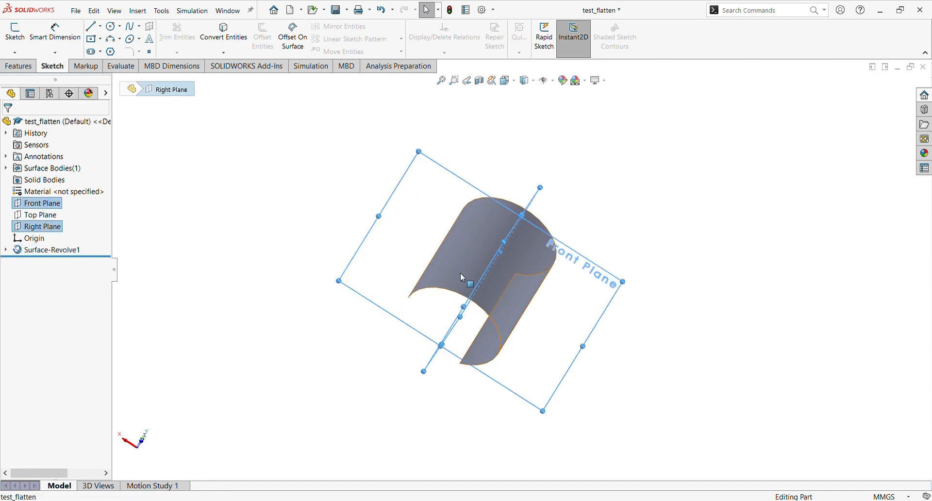
middle_click_drag(462, 277, 440, 276)
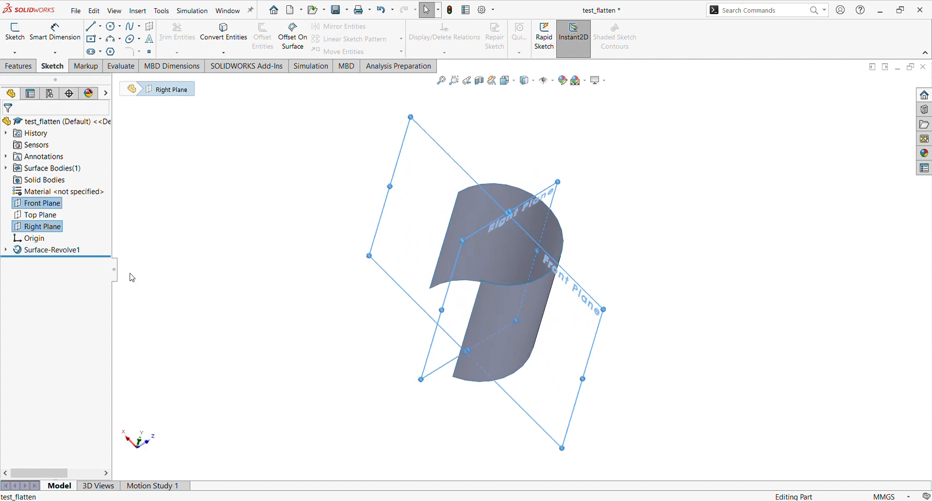
Step: Edit the revolved surface, set its Direction1 type to Mid Plane and accept the feature
left_click(46, 249)
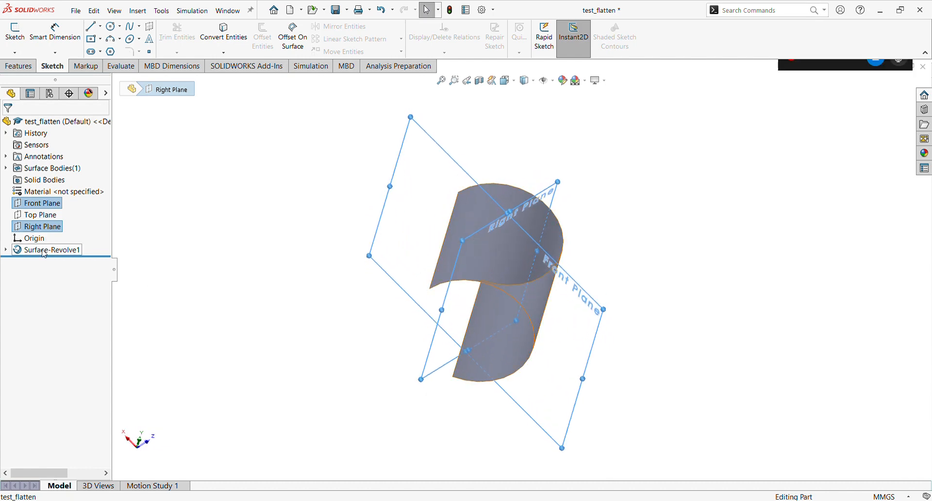
left_click(55, 225)
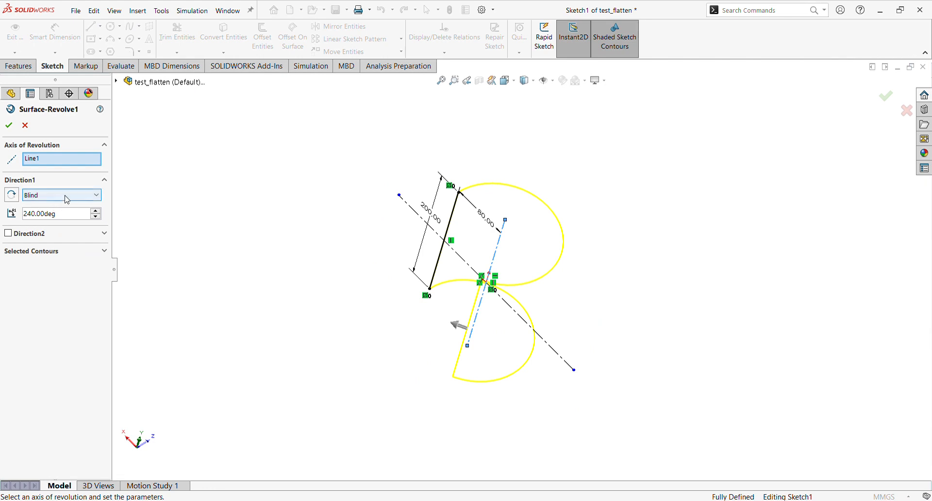
left_click(55, 236)
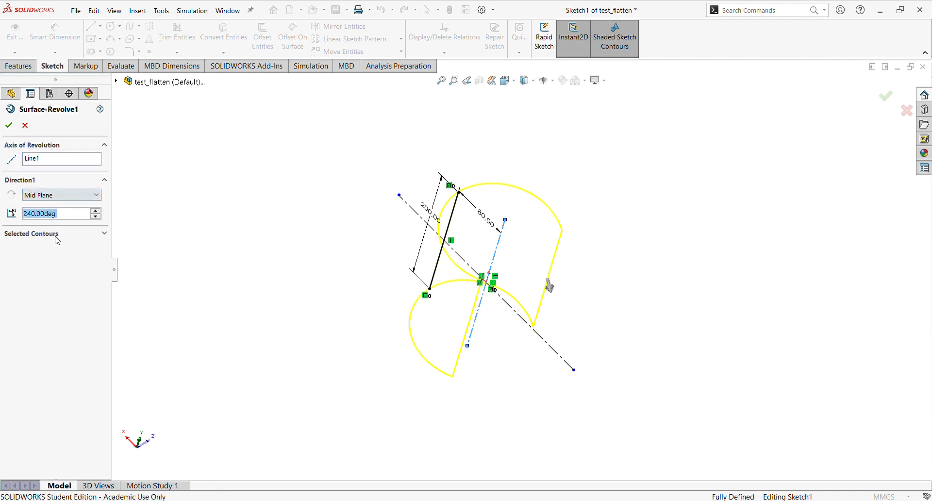
left_click(8, 125)
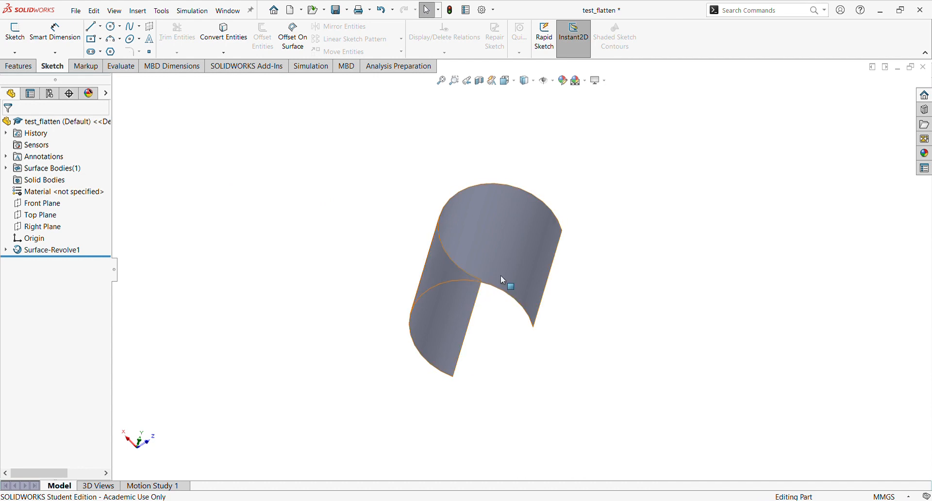
Step: Start a new sketch on the Right Plane, facing the outside of the revolved surface
middle_click_drag(503, 280, 478, 306)
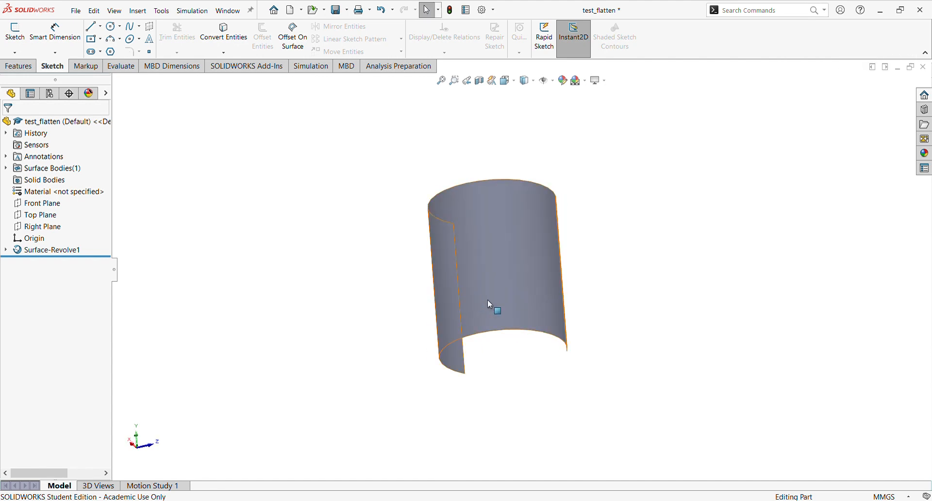
left_click(489, 305)
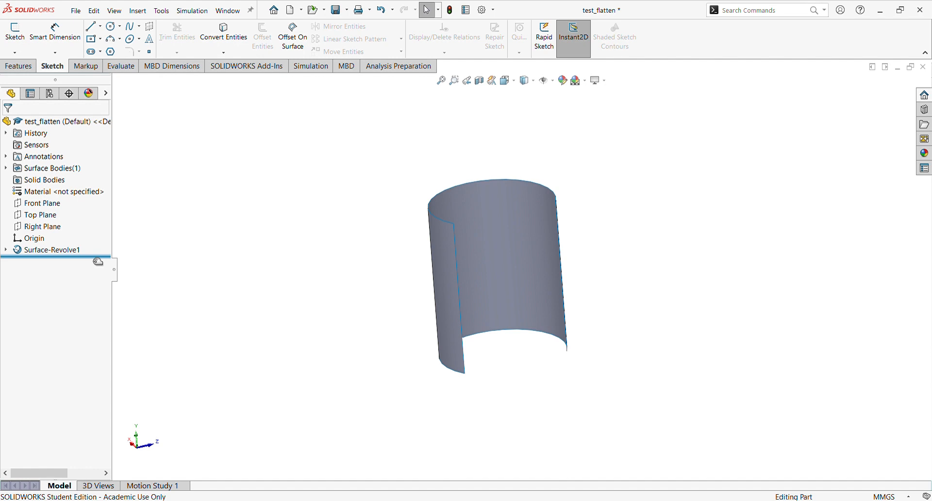
middle_click_drag(443, 272, 376, 268)
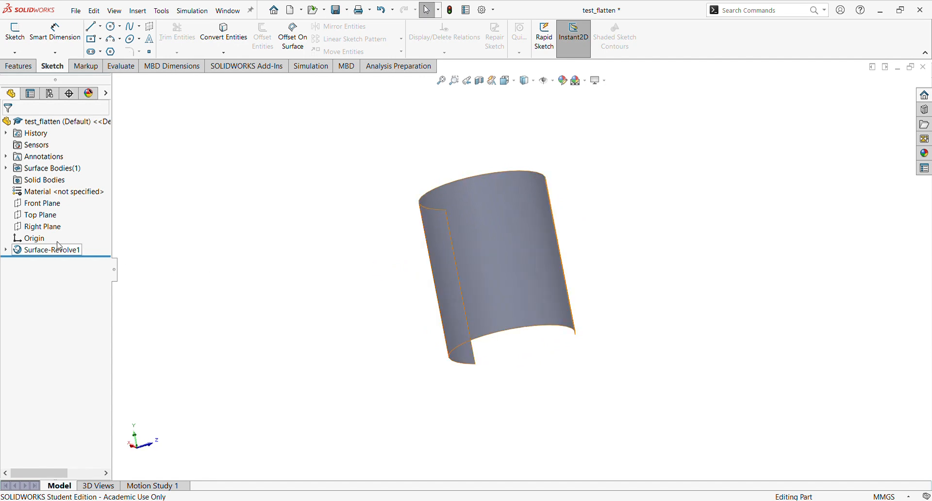
left_click(31, 228)
middle_click_drag(413, 261, 470, 208)
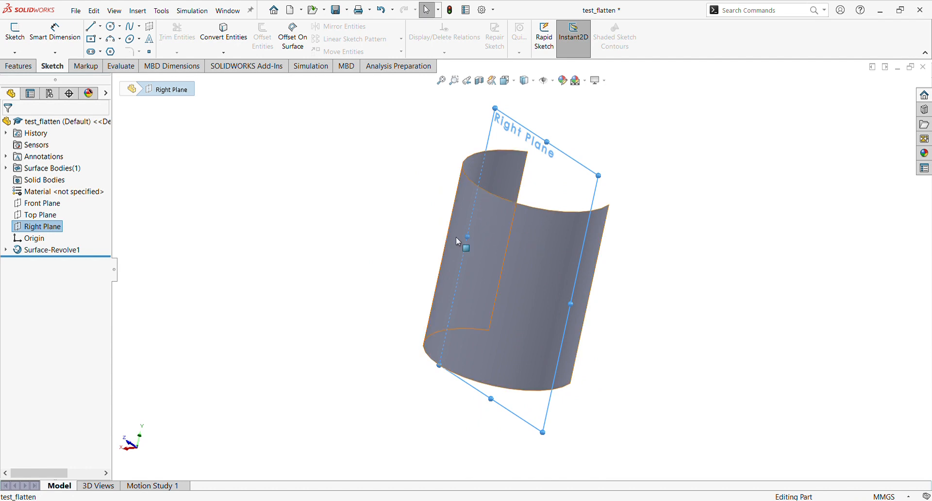
left_click(68, 220)
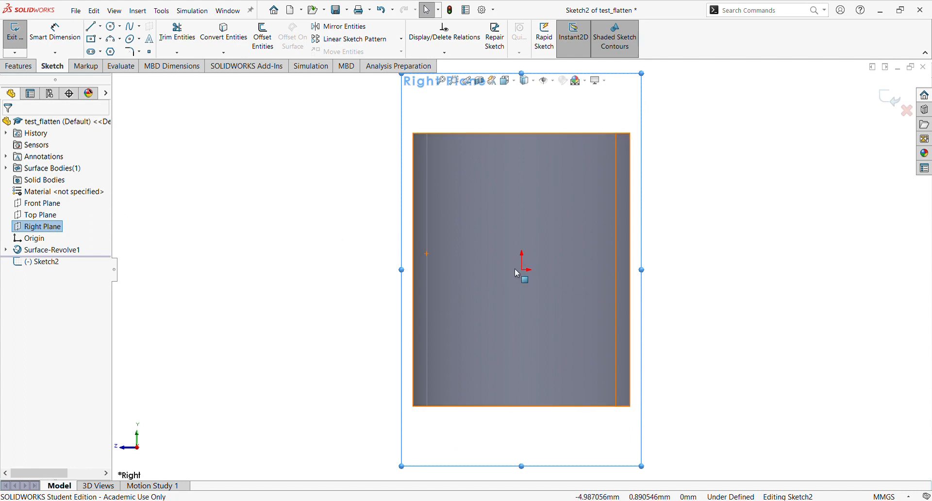
left_click(633, 222)
scroll(585, 255, "down", 3)
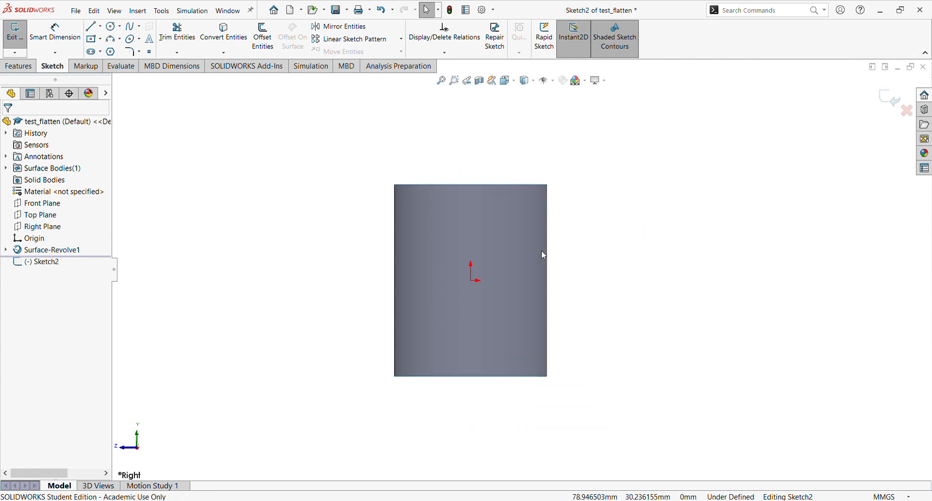
Step: Sketch a vertical centerline about 213 mm long beside the cylindrical surface
left_click(101, 30)
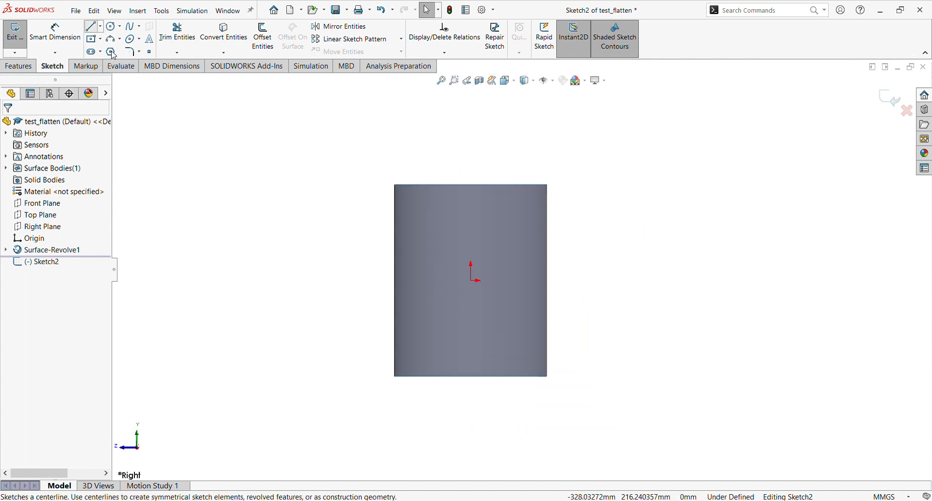
left_click(109, 52)
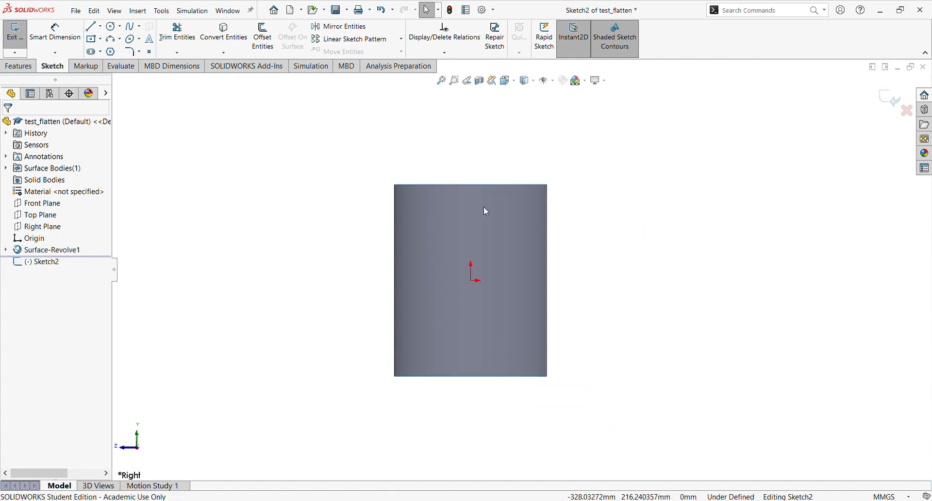
left_click(669, 159)
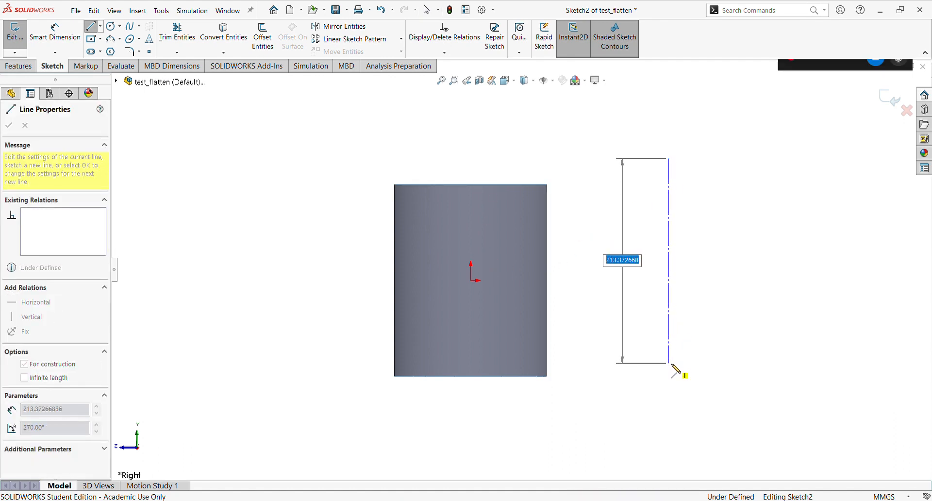
left_click(670, 364)
key("Escape")
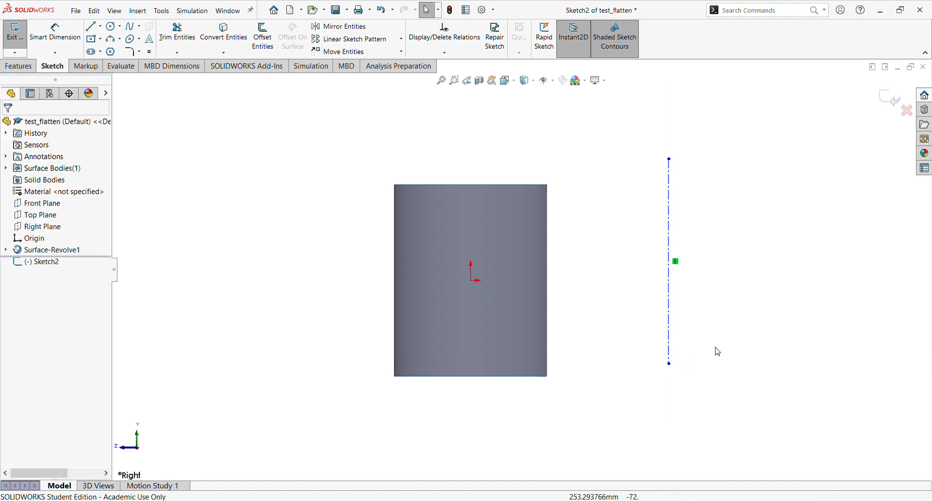
Step: Add a midpoint relation between the centerline and the origin, and stretch the centerline past both surface ends to about 314 mm
left_click(669, 286)
left_click(471, 282)
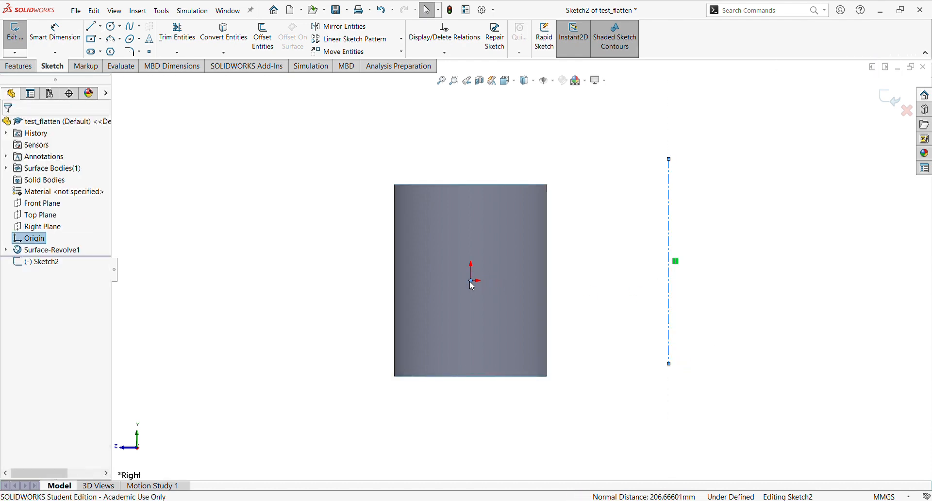
left_click(501, 246)
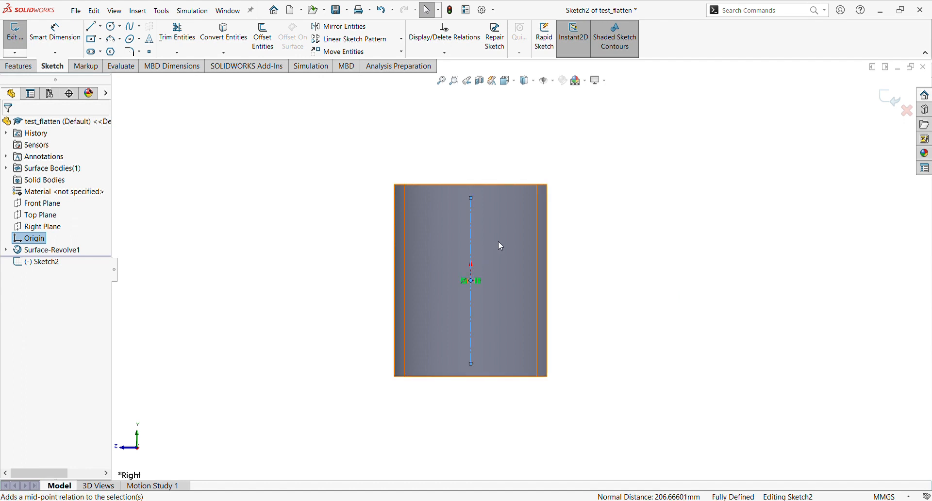
left_click(593, 286)
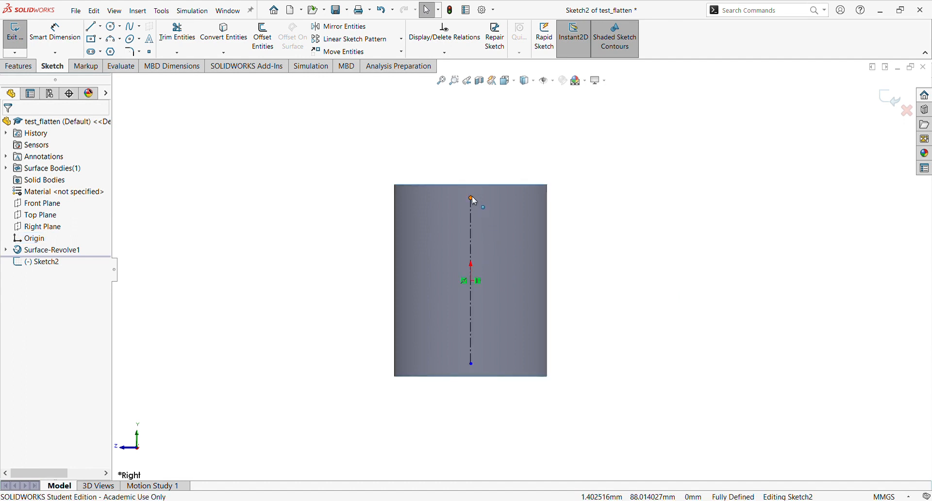
left_click_drag(472, 198, 483, 131)
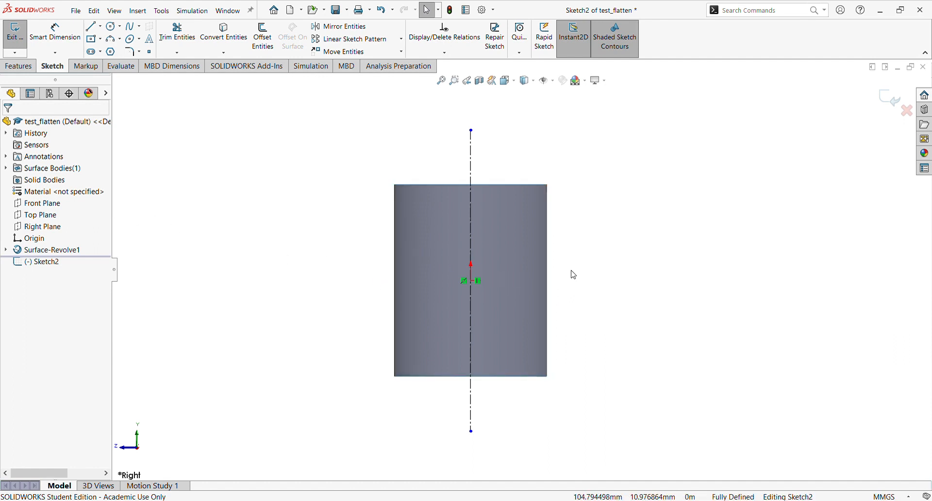
Step: Sketch a rectangle about 73 mm wide and 71 mm high across the centerline, overlapping the surface's upper edge
scroll(573, 273, "down", 2)
scroll(571, 272, "up", 2)
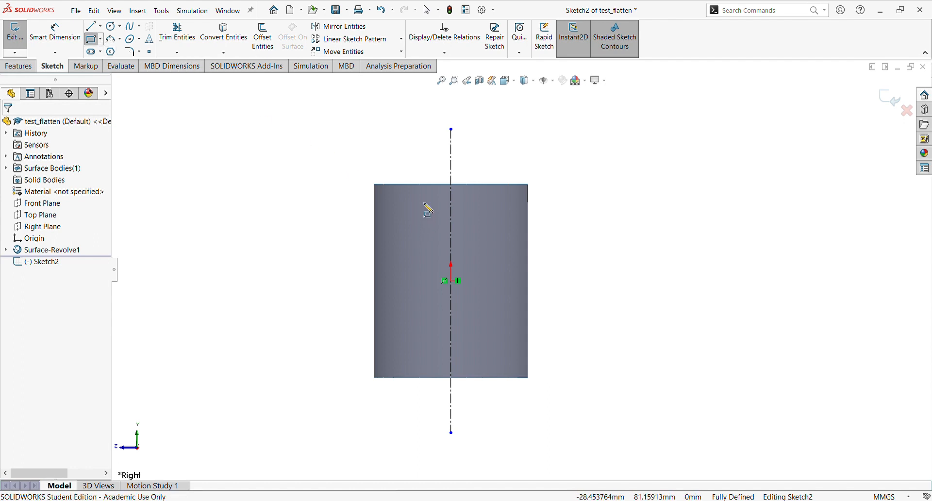
left_click(415, 171)
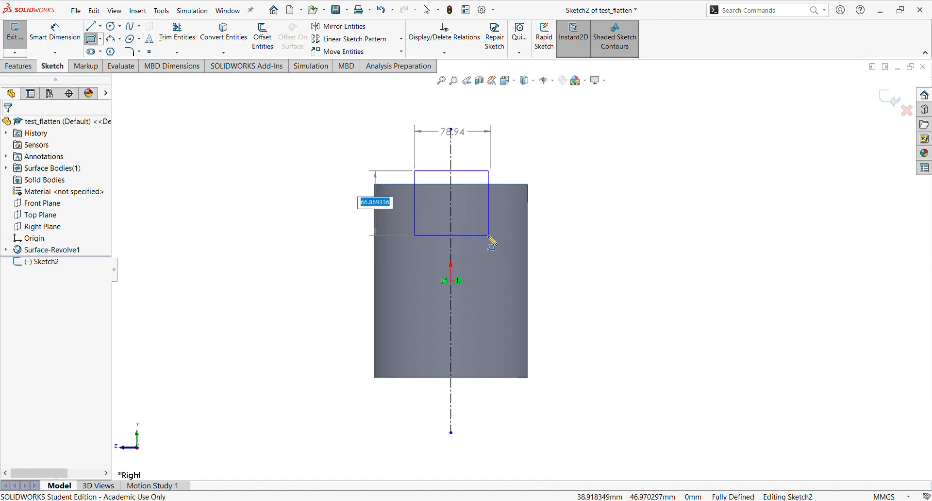
left_click(486, 240)
key("Escape")
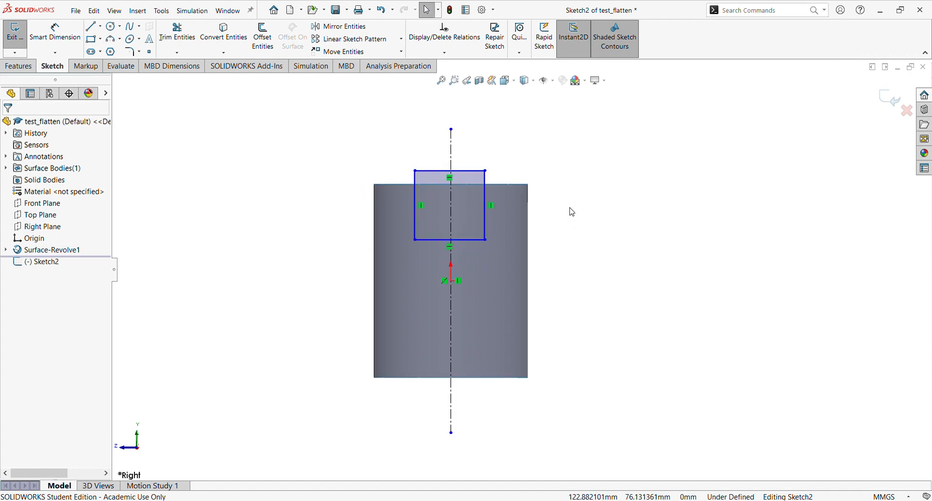
Step: Make the rectangle's two vertical sides symmetric about the centerline and raise its lower edge slightly to reduce the height
scroll(518, 213, "down", 2)
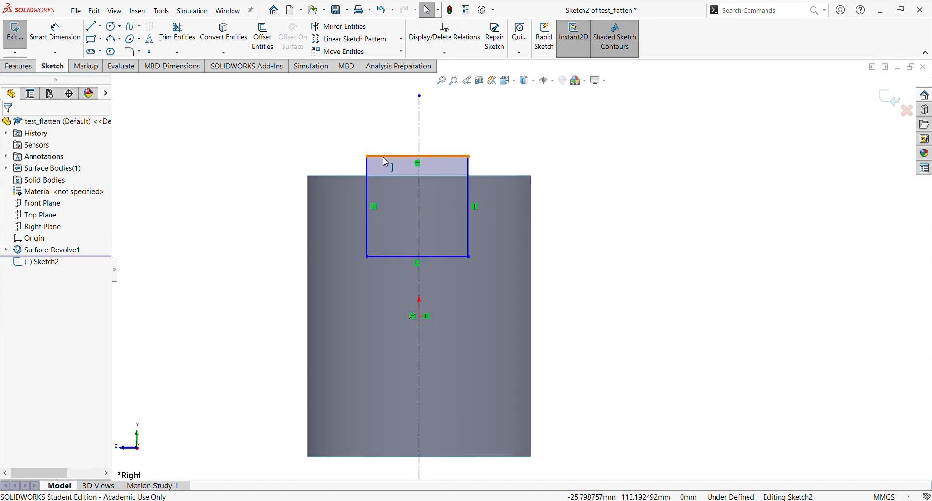
left_click(421, 145)
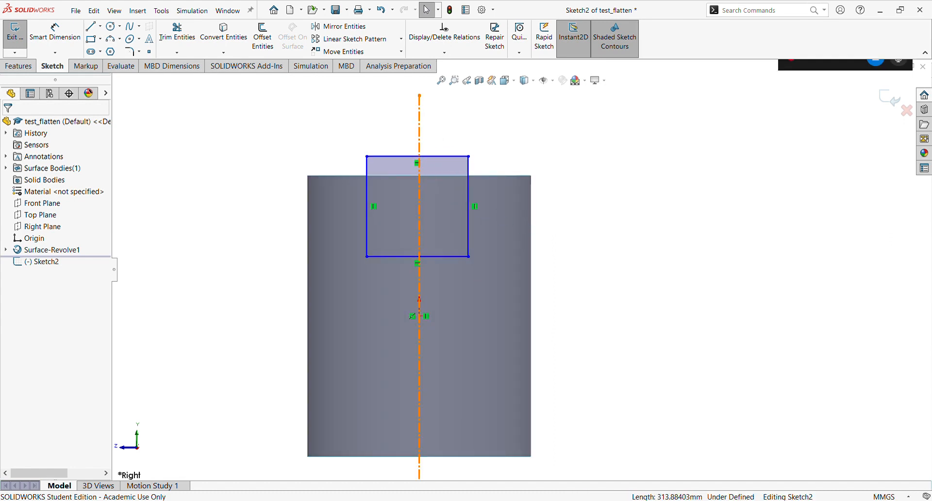
left_click(469, 178, "ctrl")
left_click(367, 172, "ctrl")
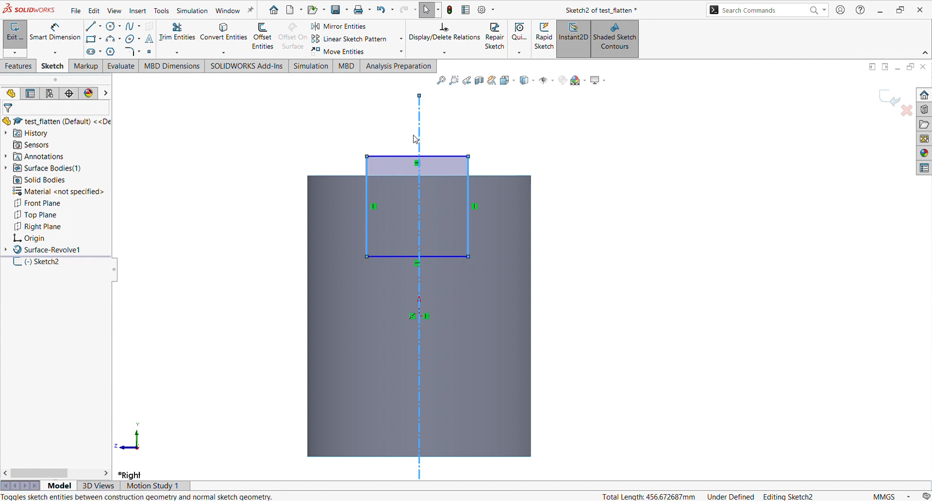
left_click(472, 133)
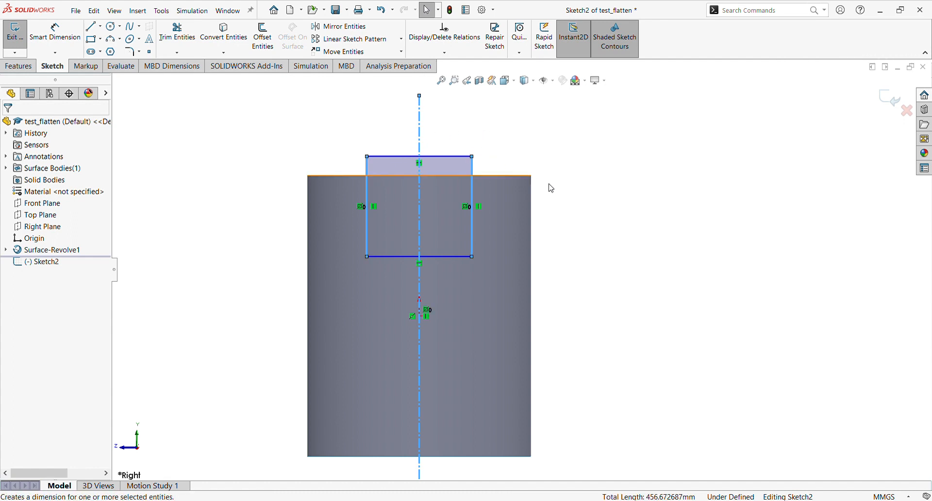
left_click_drag(435, 257, 435, 233)
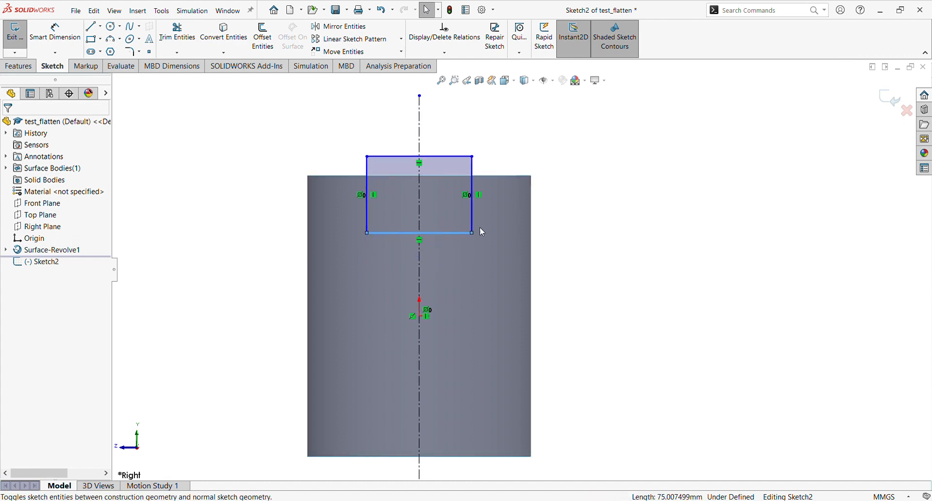
Step: Dimension the rectangle's upper edge and set its width to 20 mm
left_click(63, 35)
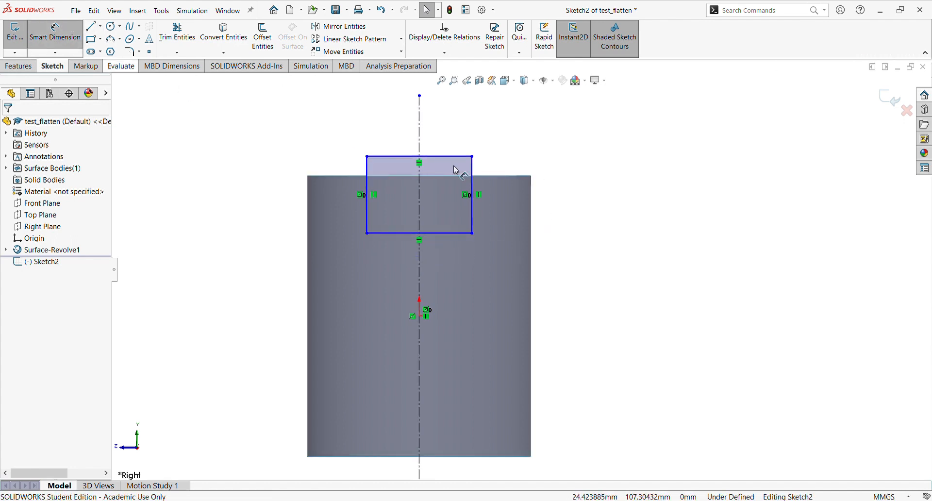
left_click(444, 158)
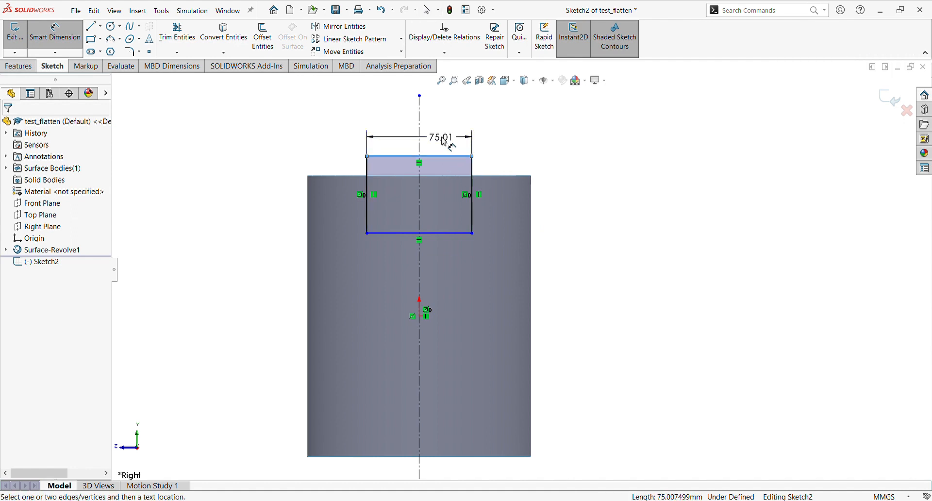
left_click(444, 144)
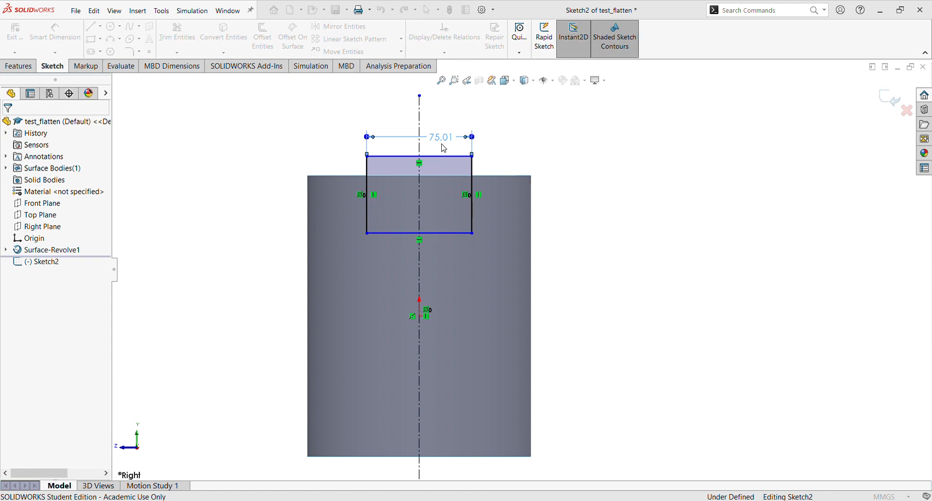
type("20")
key("Return")
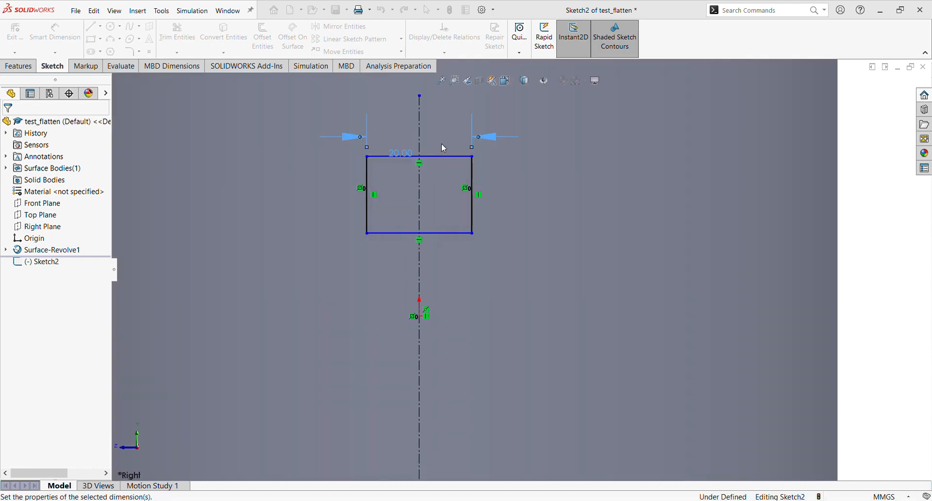
Step: Change the rectangle's width dimension to 70 mm
scroll(441, 147, "up", 2)
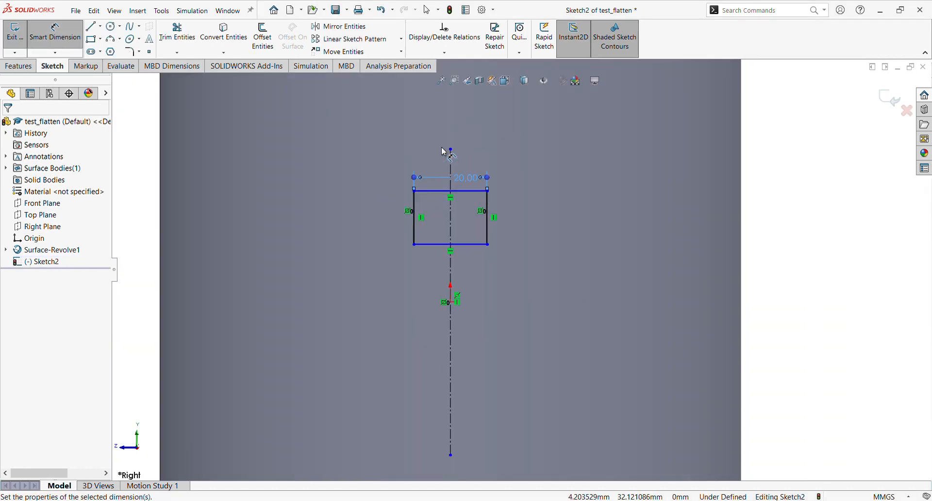
double_click(461, 178)
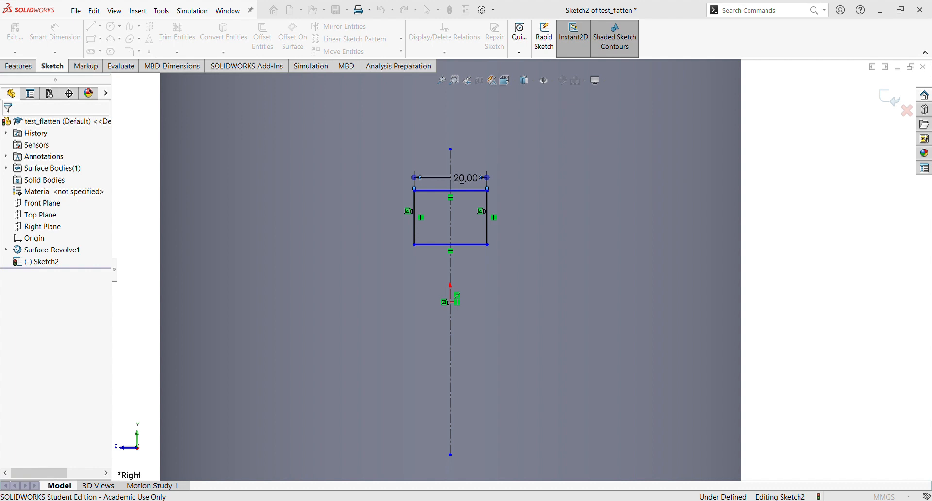
key("Return")
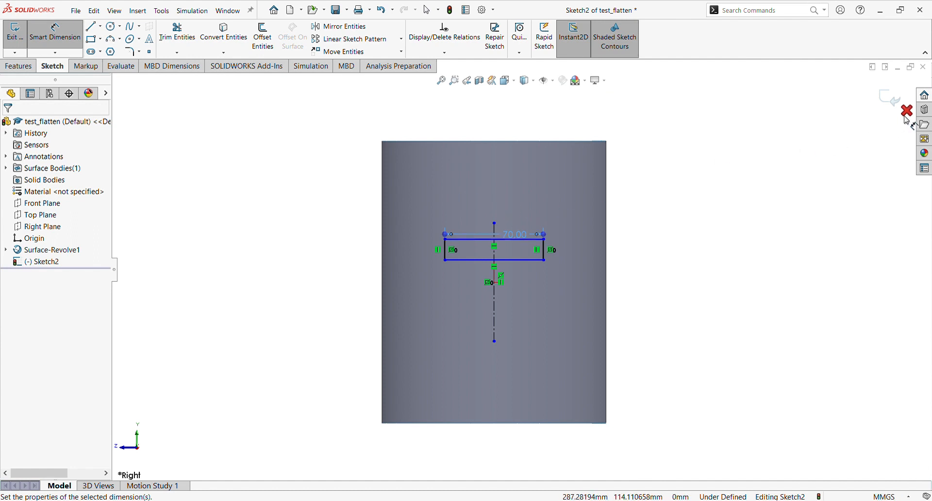
key("Escape")
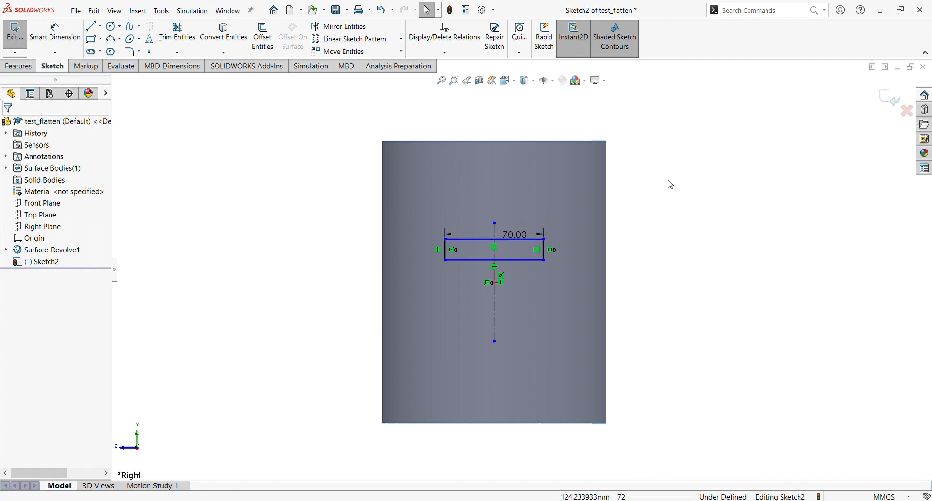
scroll(670, 186, "down", 1)
scroll(477, 253, "down", 1)
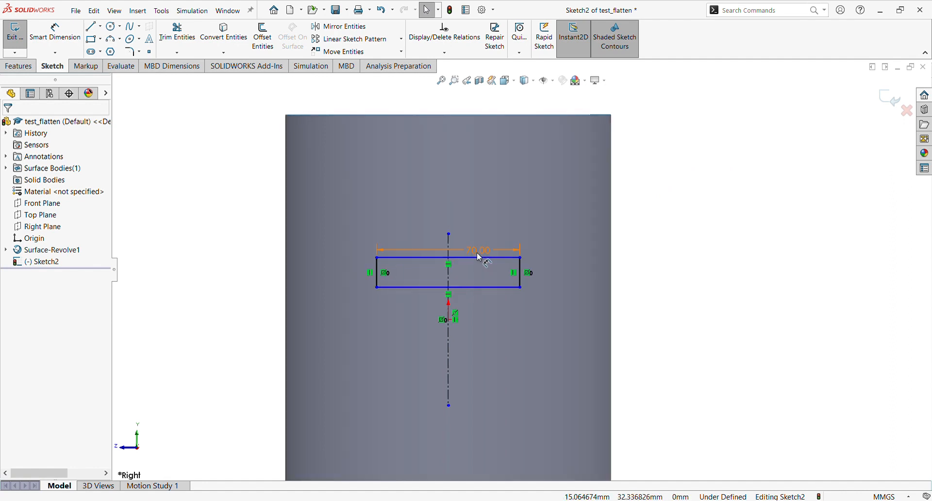
Step: Move the rectangle's width dimension up so that it sits clear above the surface's upper edge
scroll(477, 253, "up", 1)
scroll(481, 262, "up", 2)
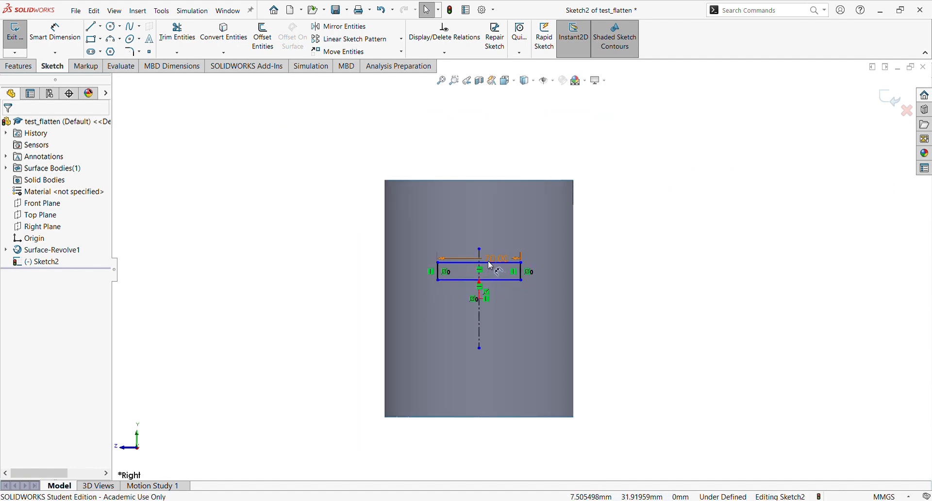
left_click_drag(488, 258, 495, 151)
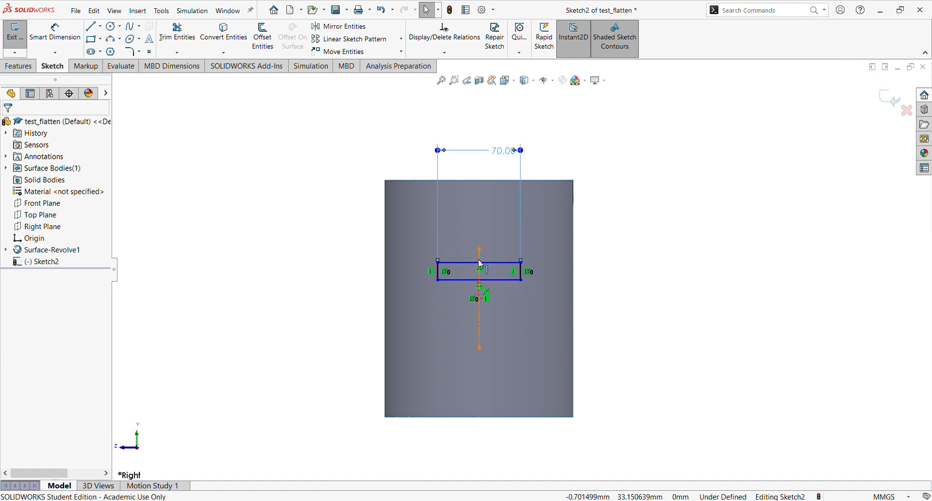
left_click(57, 31)
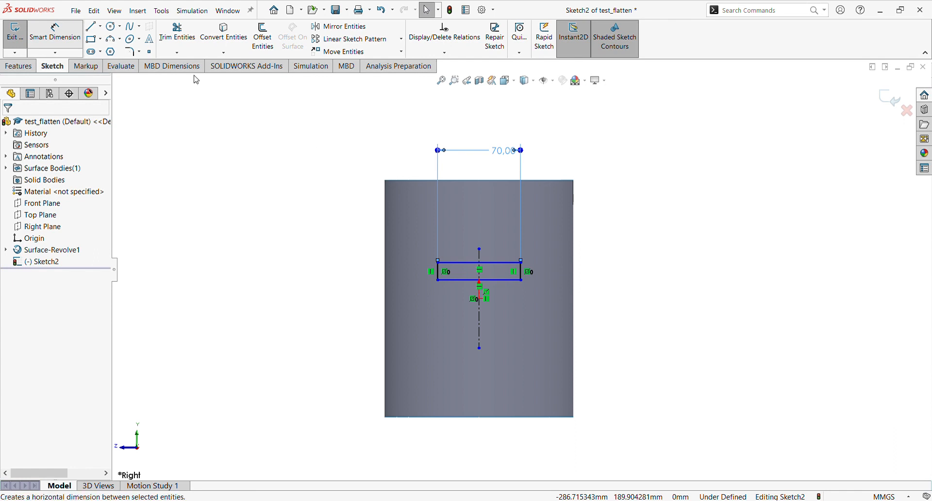
left_click(321, 174)
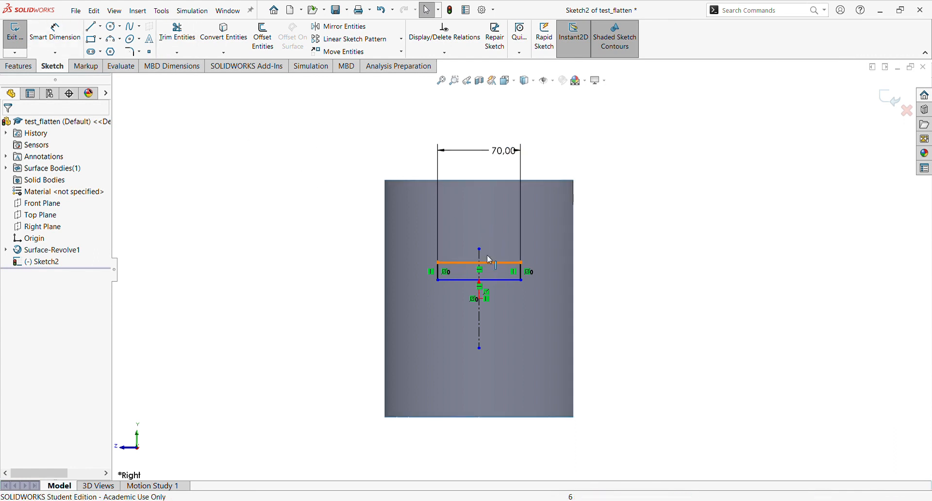
Step: Set the rectangle's width dimension to 20 mm
left_click(506, 151)
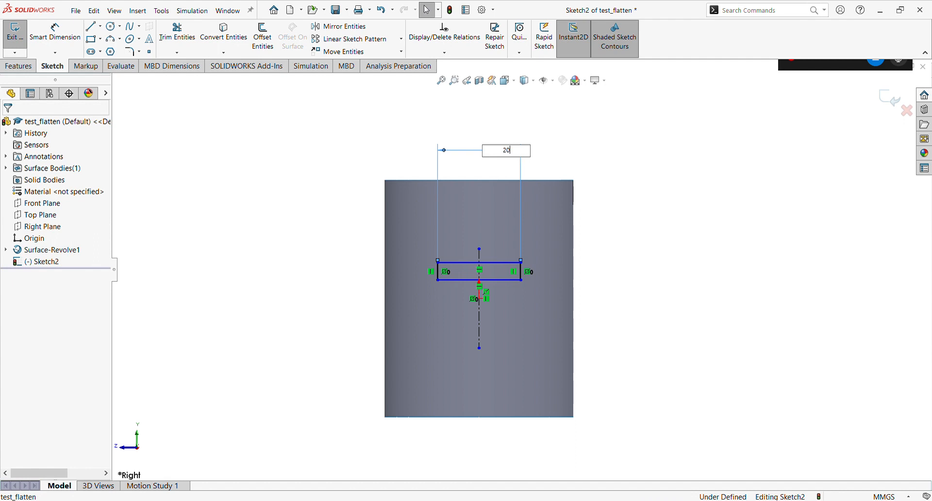
type("20")
key("Return")
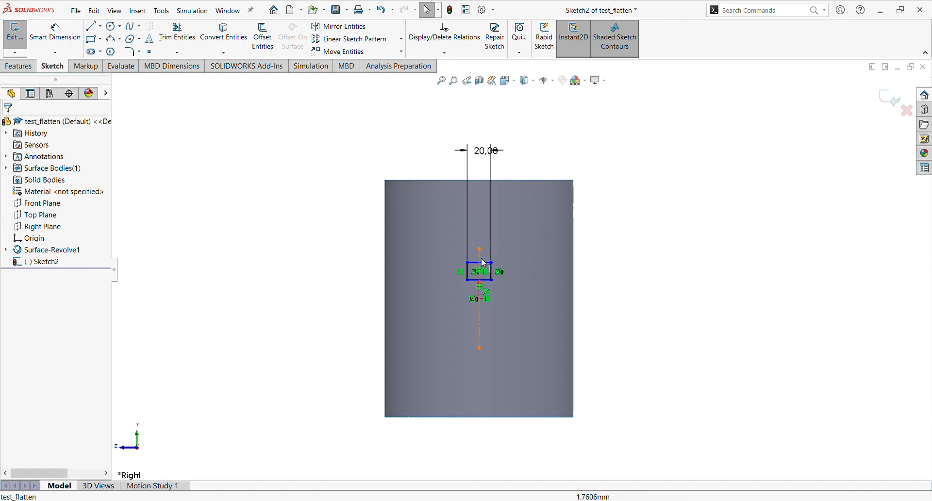
Step: Stretch the rectangle's upper edge above the top of the surface and set its width to 80 mm
left_click_drag(484, 263, 490, 155)
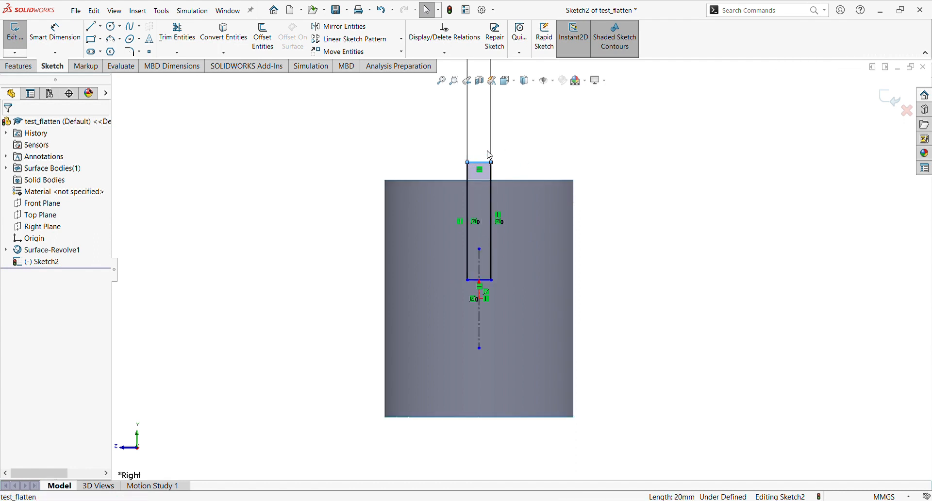
scroll(500, 194, "up", 3)
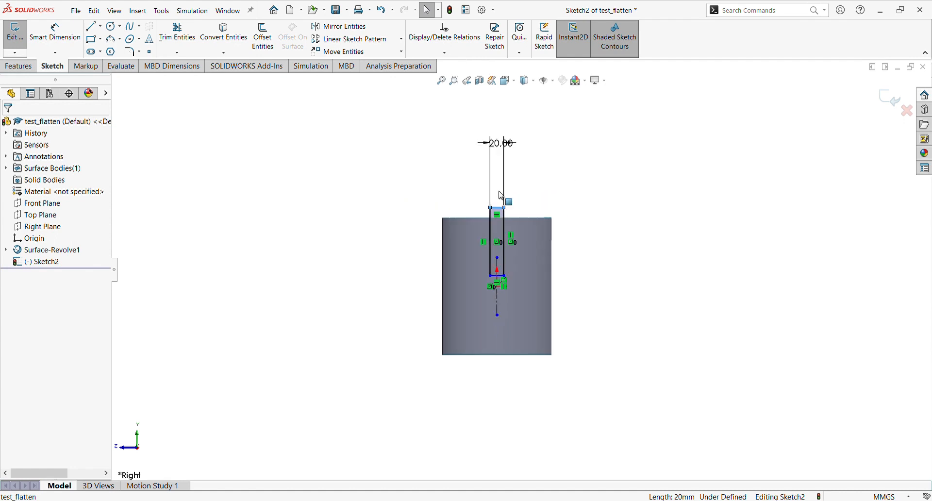
double_click(502, 145)
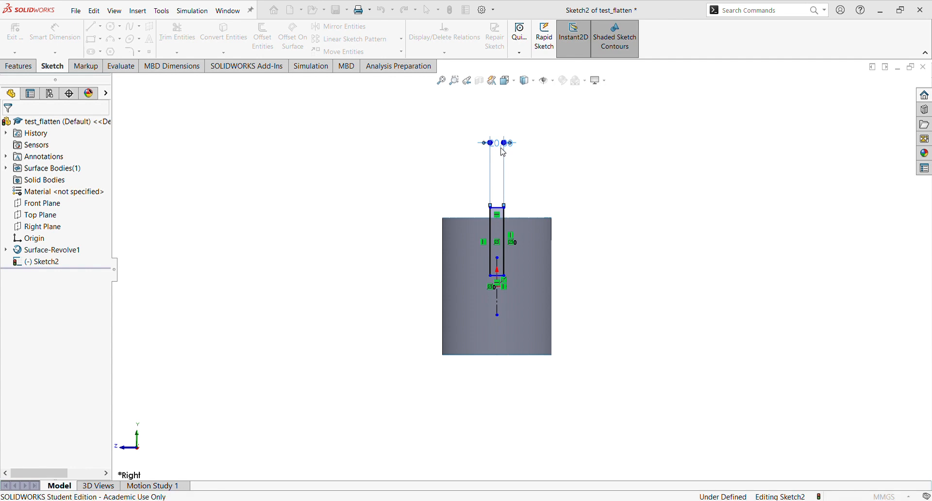
type("80")
key("Return")
Step: Raise the rectangle's lower edge and extend the vertical centerline beyond both ends of the surface
scroll(538, 222, "down", 3)
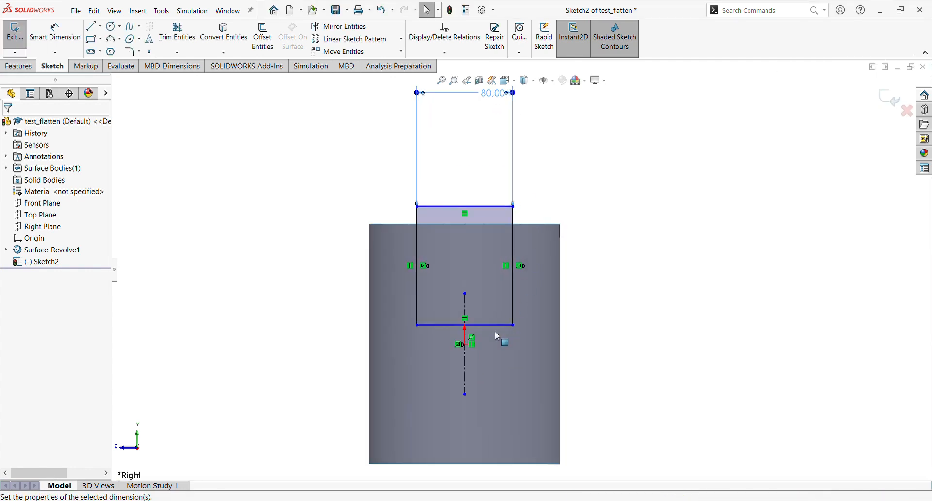
mouse_move(484, 324)
left_mouse_down()
mouse_move(484, 272)
mouse_move(484, 280)
mouse_move(465, 276)
mouse_move(466, 174)
left_mouse_up()
left_click(658, 185)
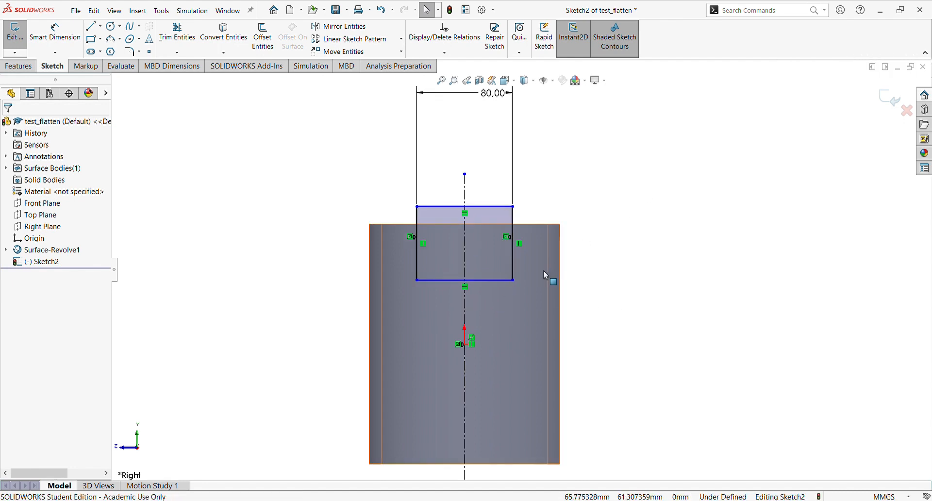
Step: Dimension the distance between the surface's upper edge and the rectangle's upper edge as 15 mm
scroll(495, 271, "up", 1)
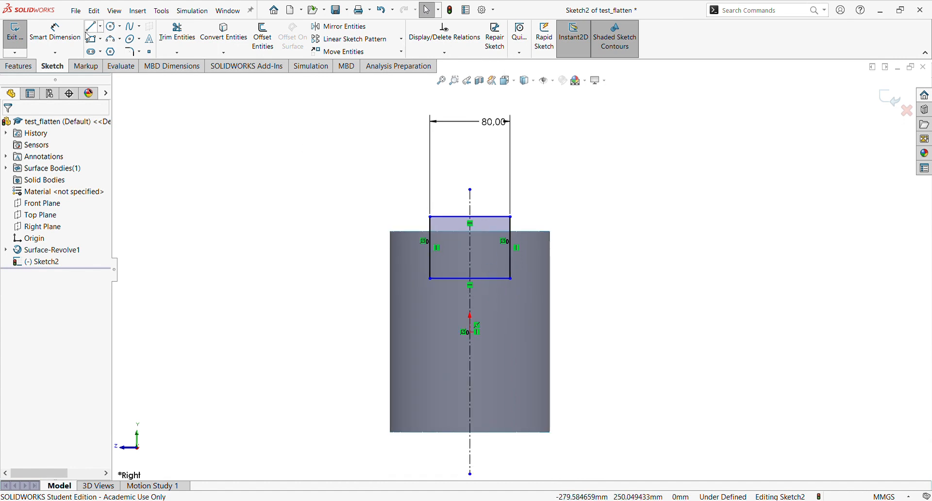
left_click(55, 32)
left_click(531, 232)
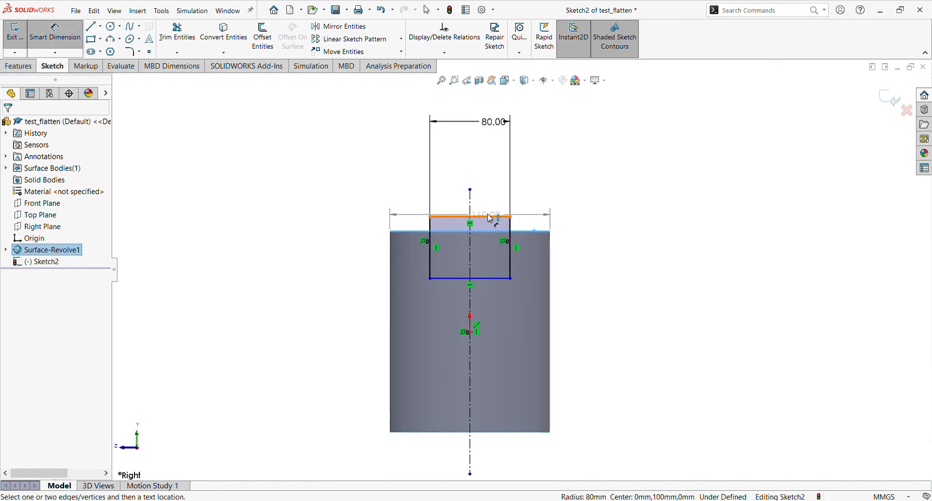
left_click(490, 217)
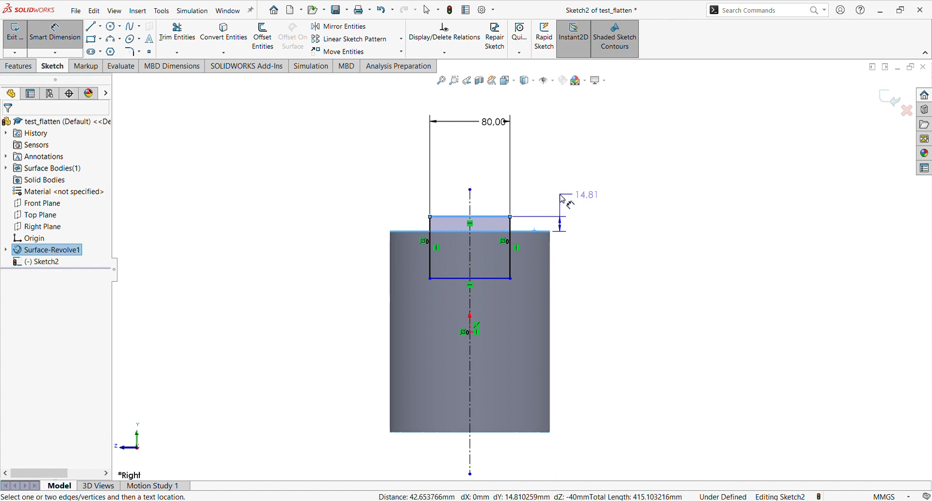
left_click(562, 196)
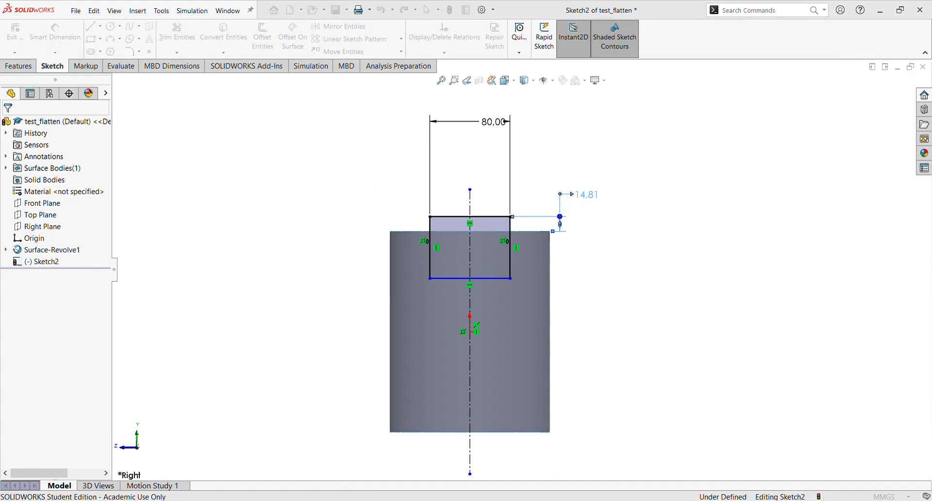
type("15")
key("Return")
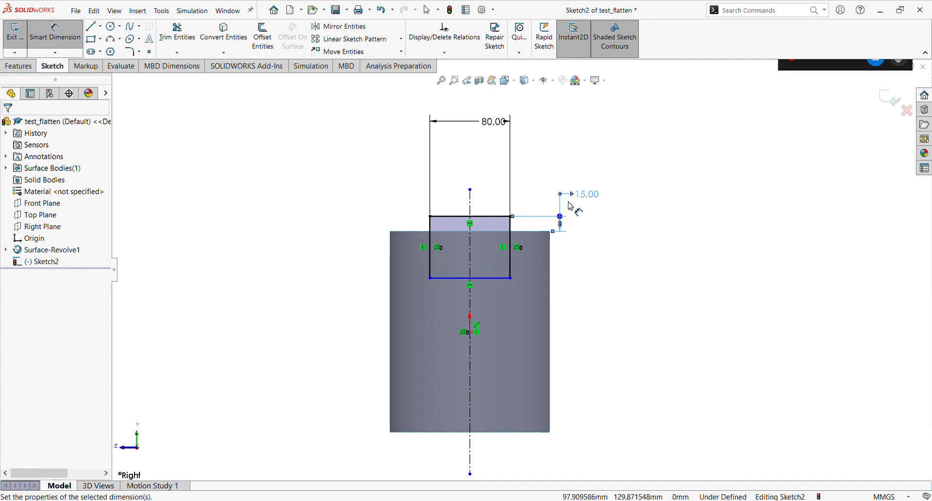
Step: Dimension the distance from the rectangle's lower edge to the origin as 50 mm
left_click(494, 280)
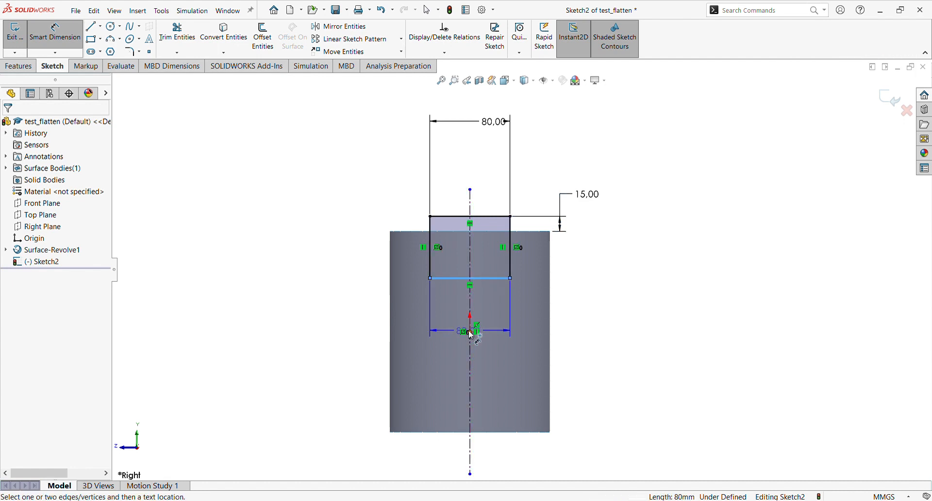
left_click(470, 332)
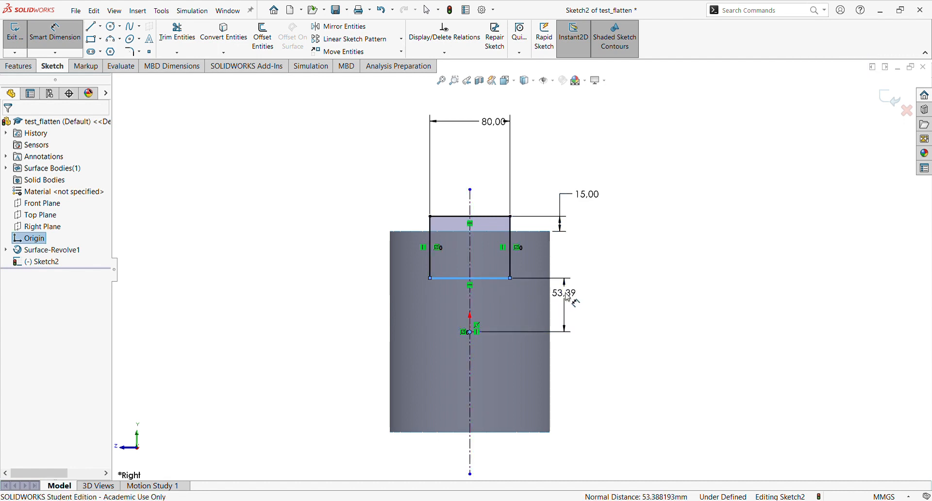
left_click(569, 297)
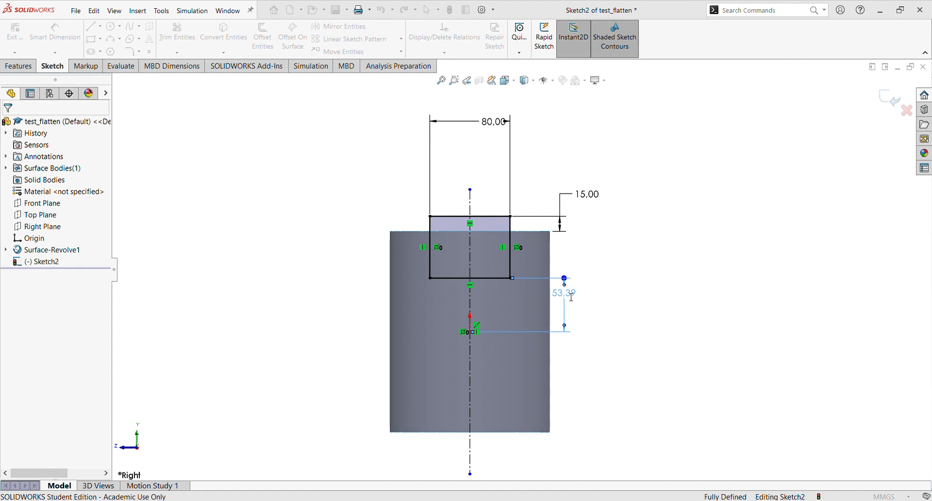
type("50")
key("Return")
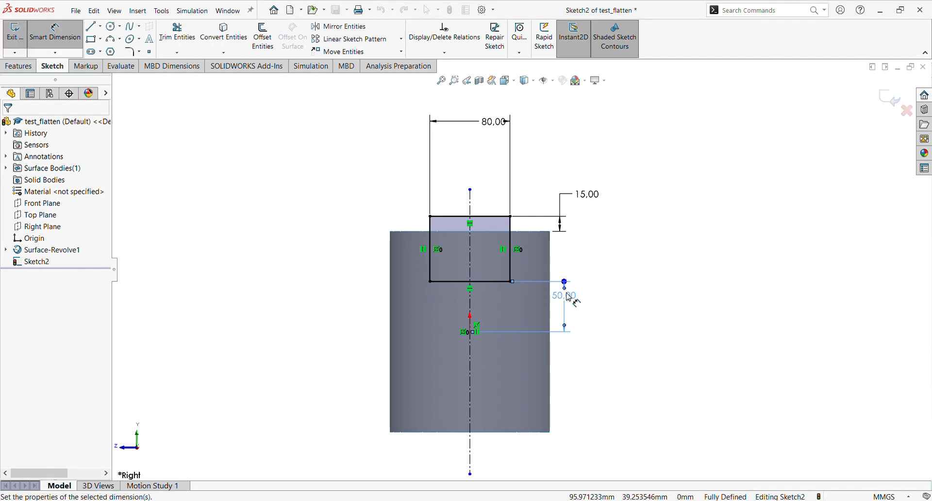
key("Escape")
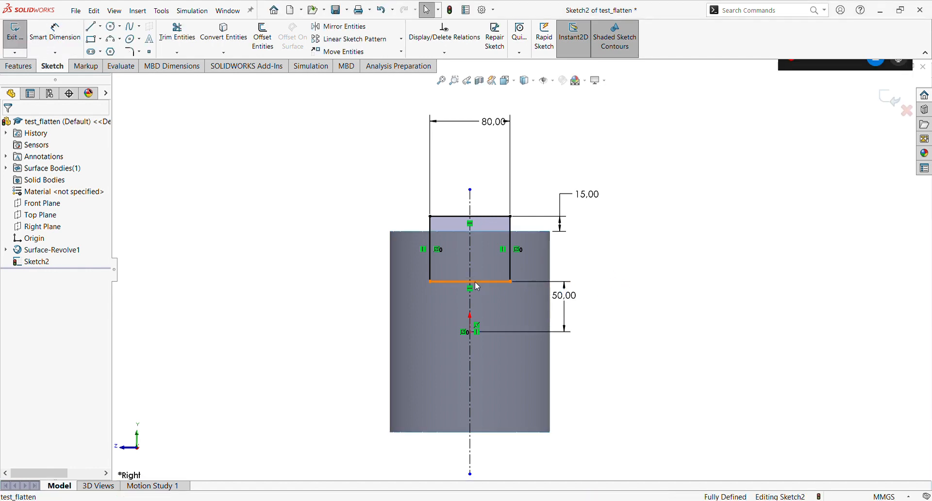
Step: Convert the rectangle's lower edge to construction geometry
left_click(498, 281)
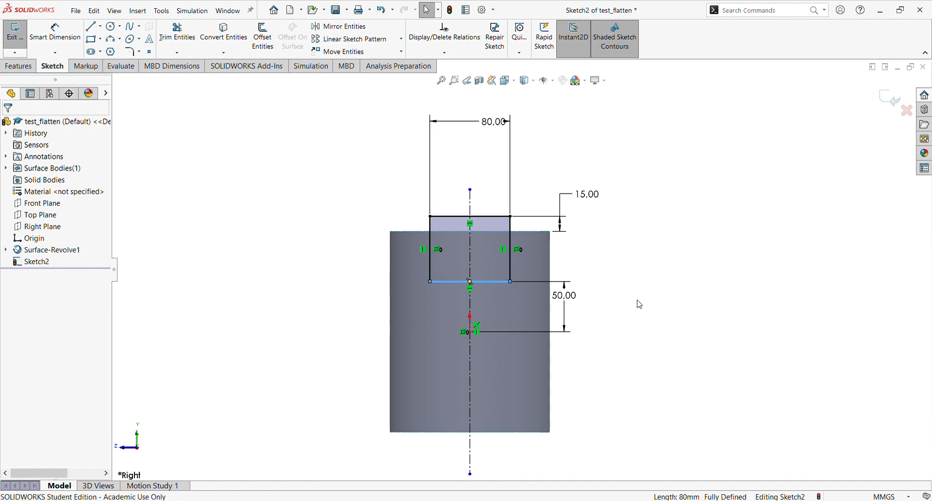
key("c")
scroll(573, 324, "up", 3)
scroll(573, 325, "down", 3)
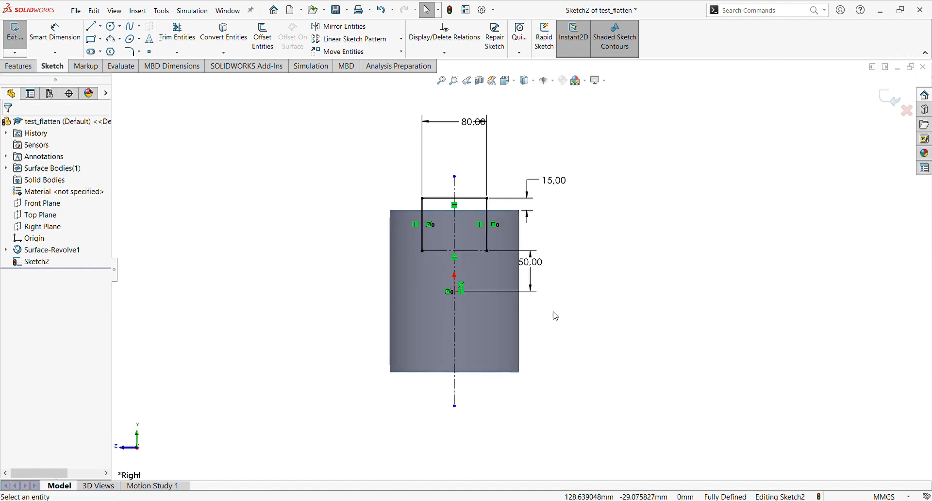
Step: Draw a three-point arc with a radius of about 42 mm bulging downward between the endpoints of the rectangle's lower edge
left_click(111, 39)
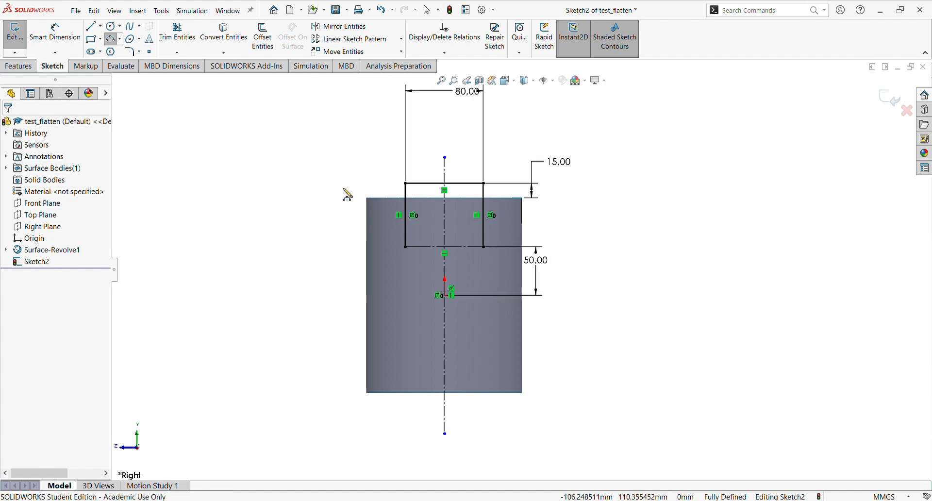
left_click(406, 247)
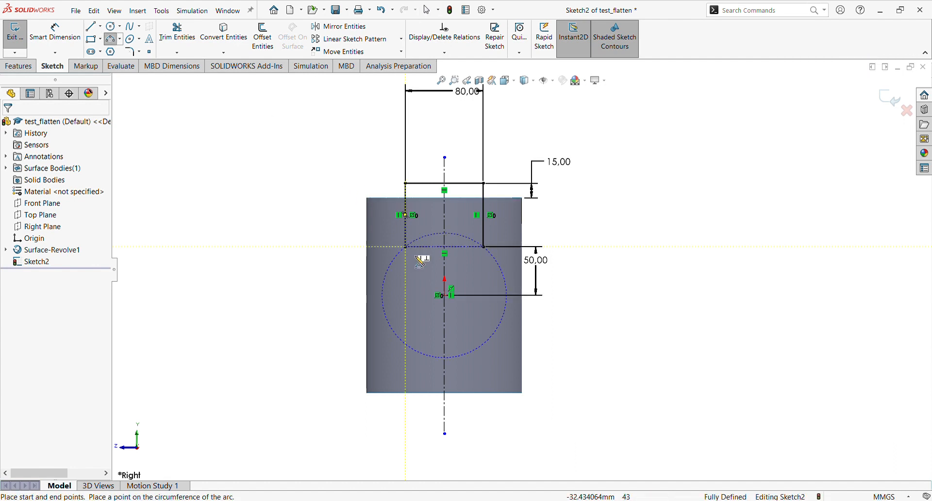
left_click(483, 247)
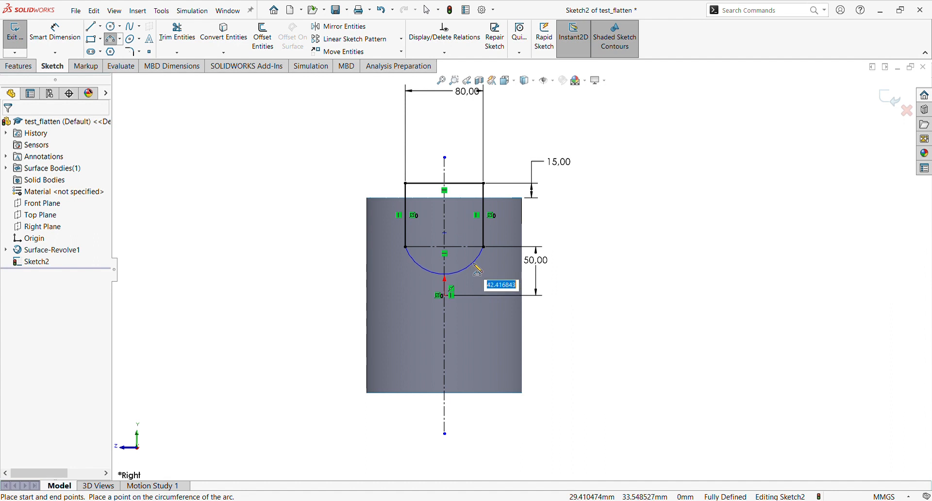
left_click(487, 270)
key("Escape")
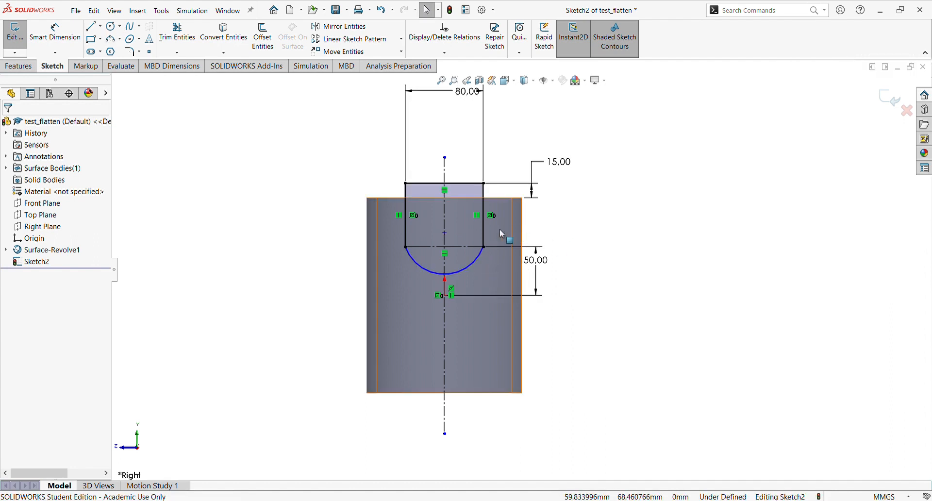
Step: Make the arc tangent to both vertical sides of the rectangle
left_click(485, 236)
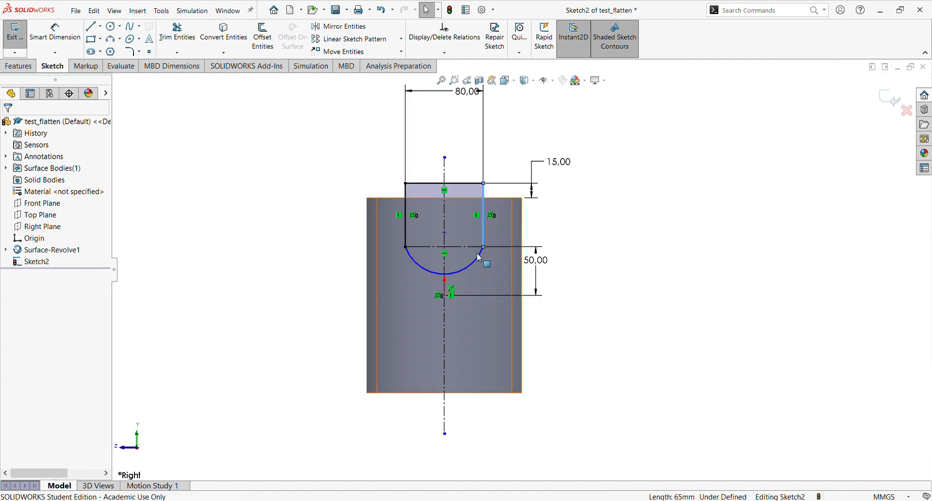
left_click(481, 257, "ctrl")
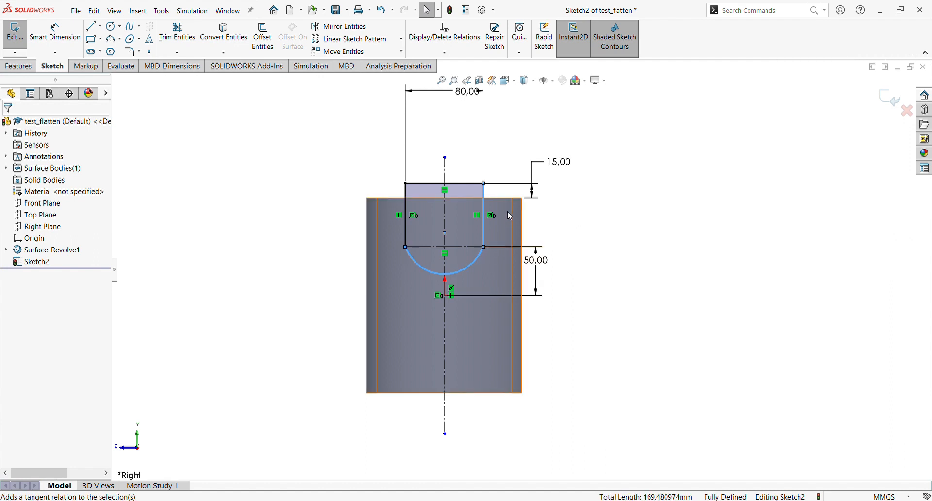
left_click(508, 212)
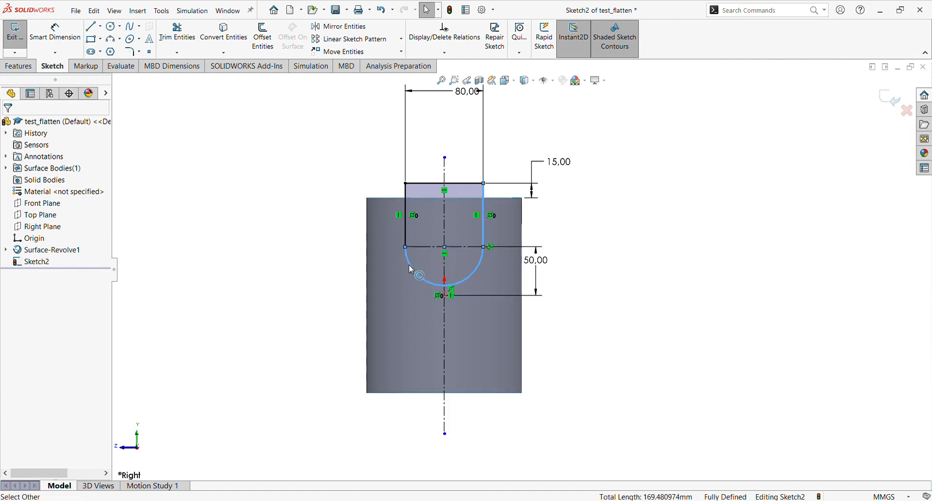
left_click(630, 260)
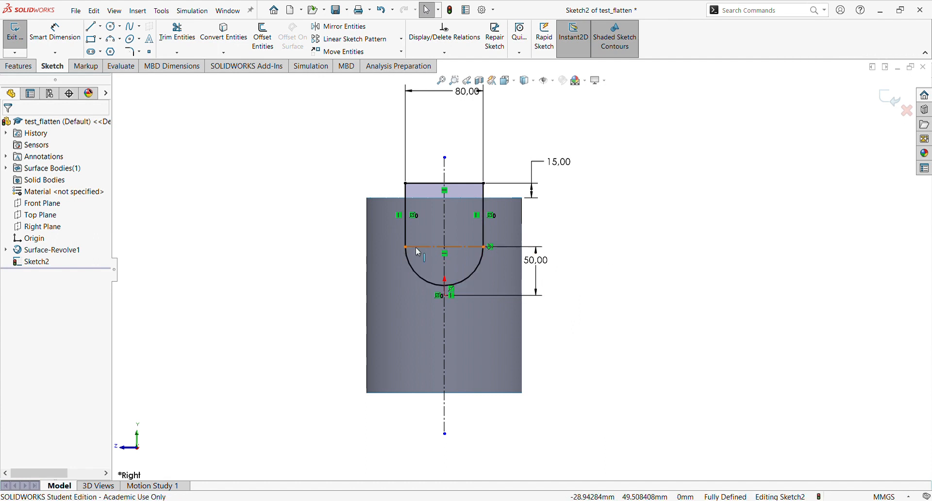
left_click(405, 268)
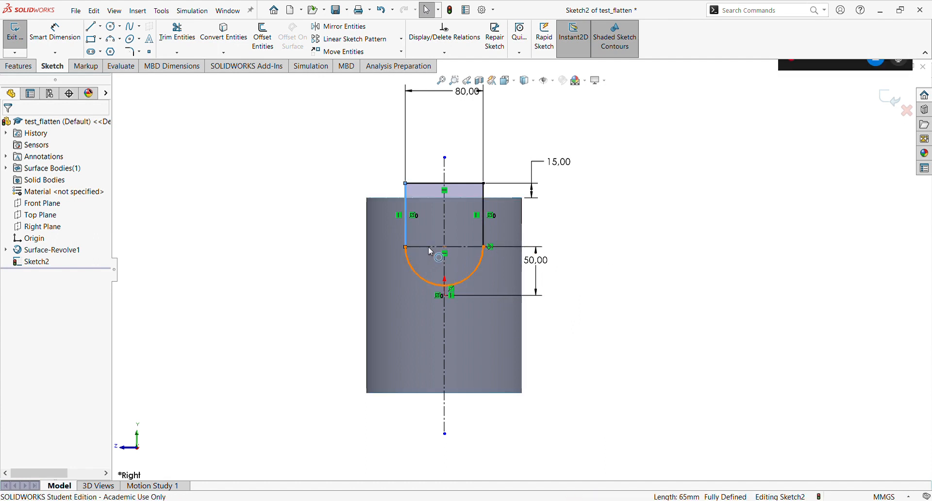
left_click(415, 272, "ctrl")
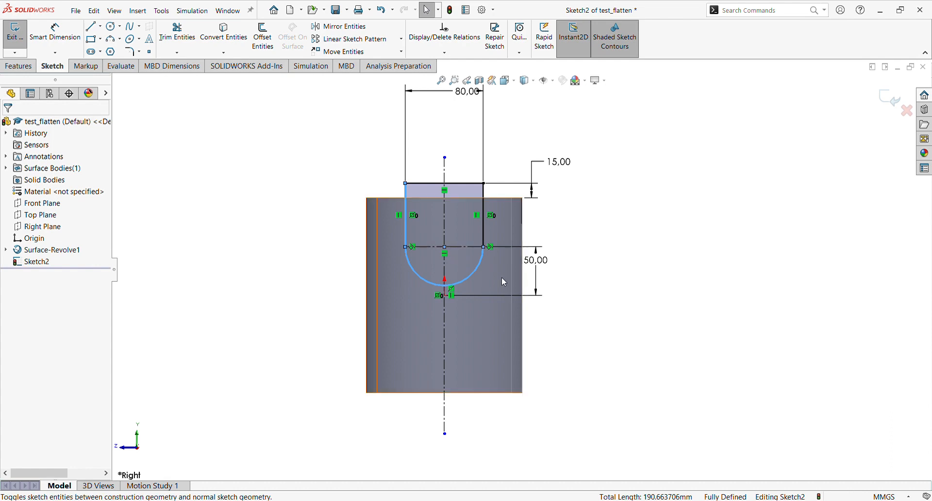
left_click(608, 277)
scroll(469, 286, "down", 2)
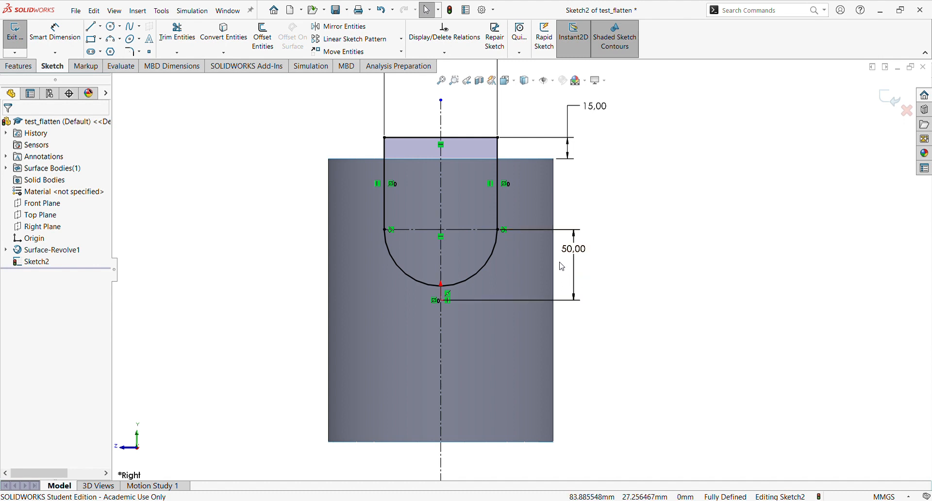
scroll(562, 266, "up", 2)
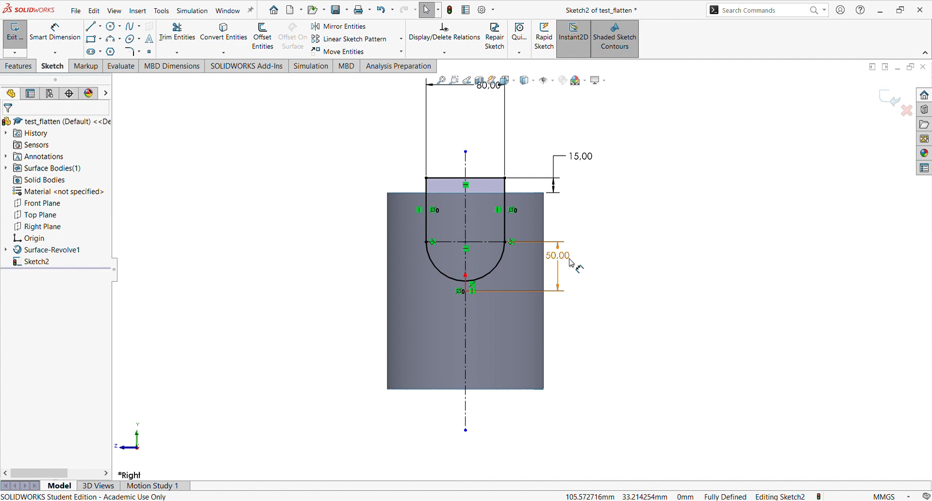
Step: Finish the slot sketch and trim the revolved surface with it, removing the piece inside the round-bottomed profile
left_click(893, 99)
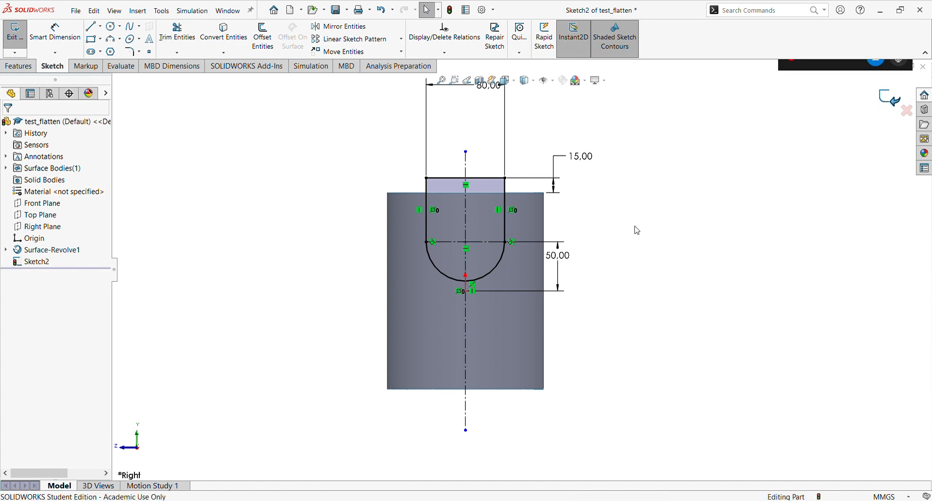
mouse_move(540, 250)
middle_mouse_down()
mouse_move(572, 310)
mouse_move(612, 267)
mouse_move(635, 316)
mouse_move(594, 367)
mouse_move(587, 362)
middle_mouse_up()
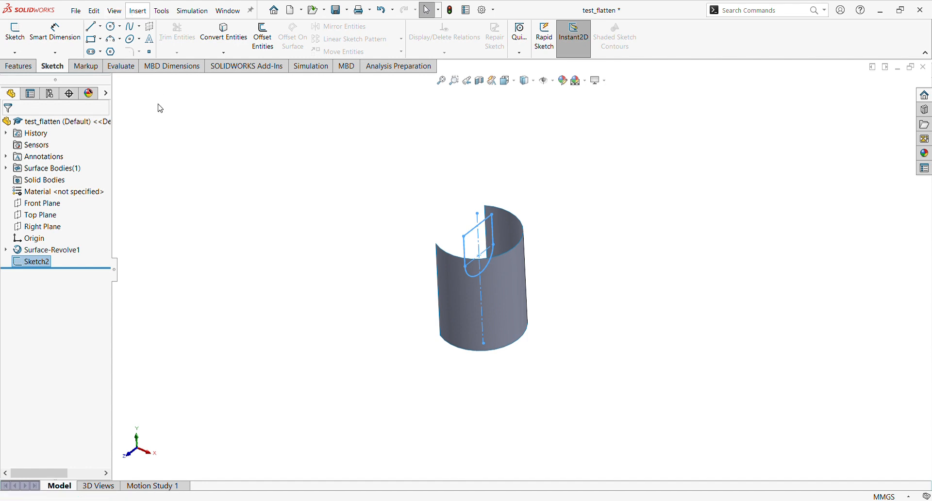
left_click(282, 344)
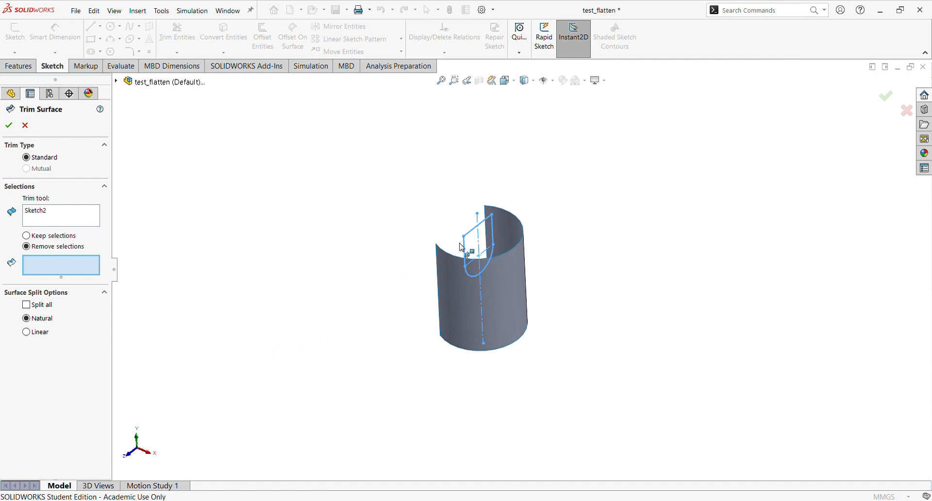
left_click(39, 215)
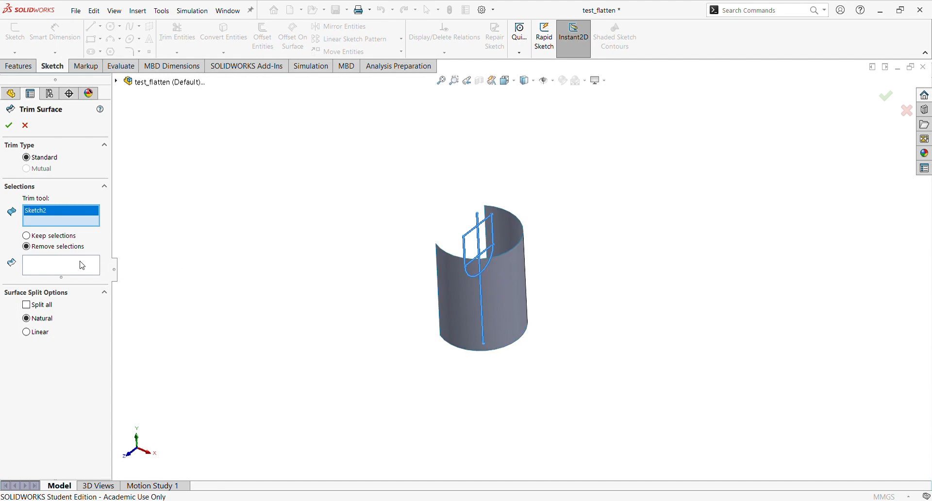
left_click(64, 267)
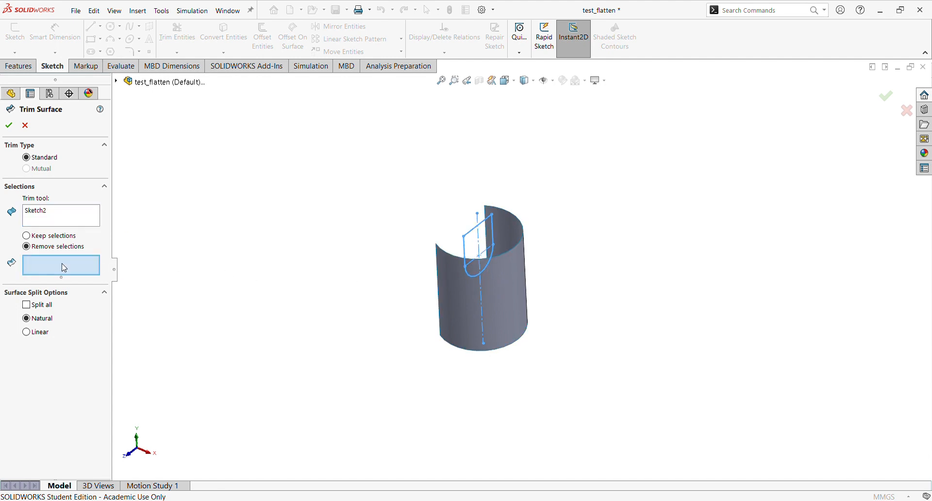
left_click(494, 288)
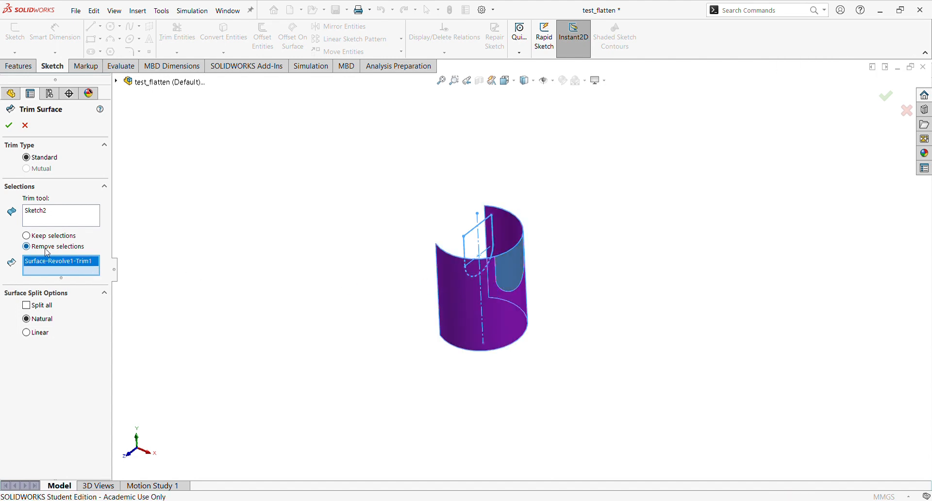
left_click(515, 275)
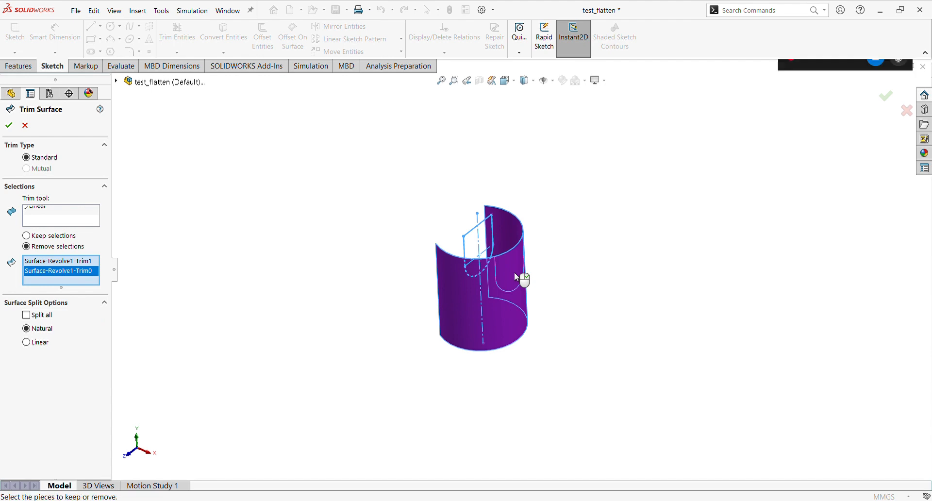
right_click(72, 262)
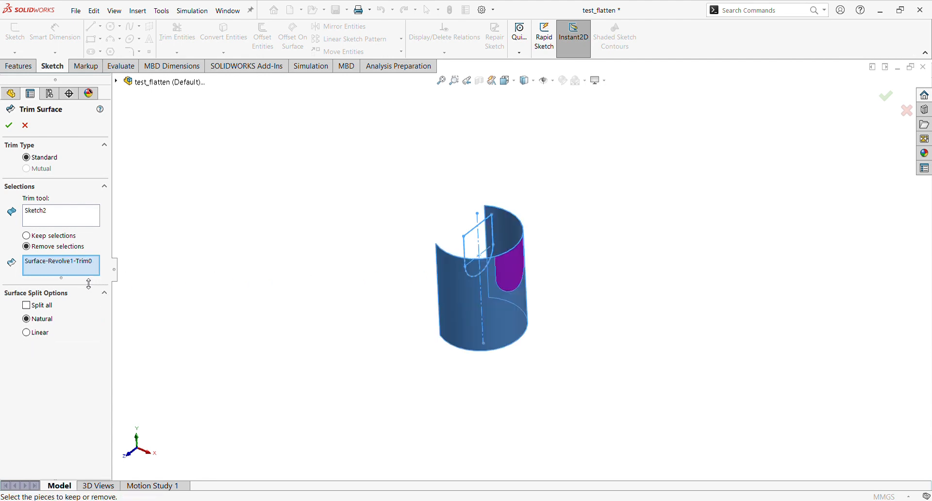
left_click(9, 125)
left_click(334, 231)
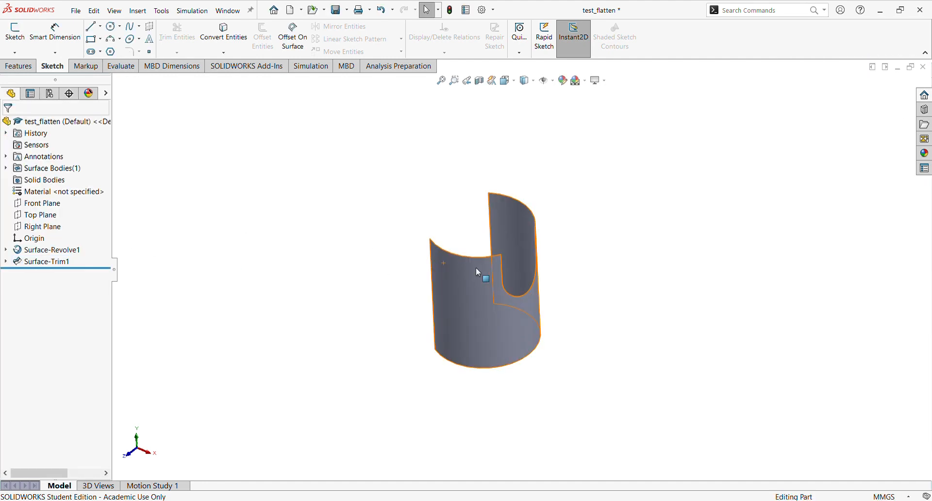
Step: Start a new sketch on the Front Plane
mouse_move(477, 270)
middle_mouse_down()
mouse_move(603, 347)
mouse_move(559, 342)
mouse_move(537, 293)
mouse_move(554, 291)
mouse_move(507, 302)
mouse_move(534, 315)
mouse_move(511, 308)
mouse_move(513, 295)
mouse_move(435, 270)
mouse_move(371, 333)
mouse_move(527, 352)
middle_mouse_up()
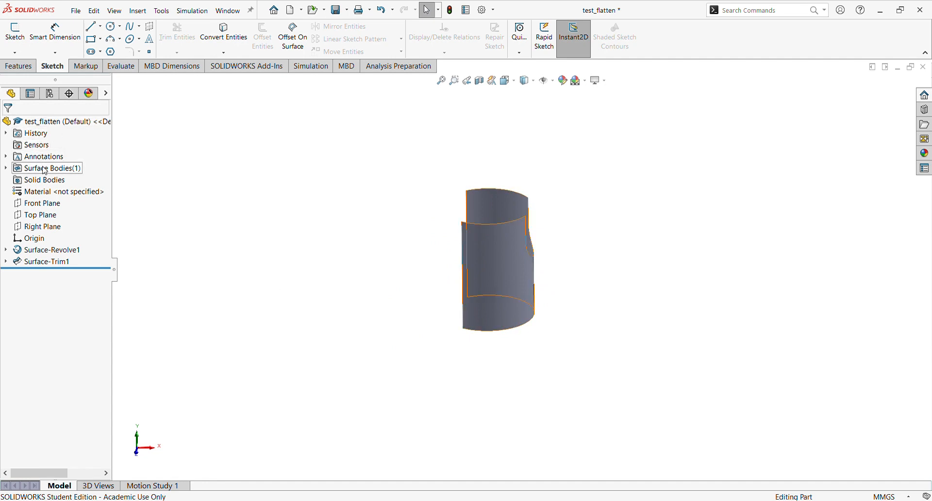
left_click(43, 208)
left_click(51, 197)
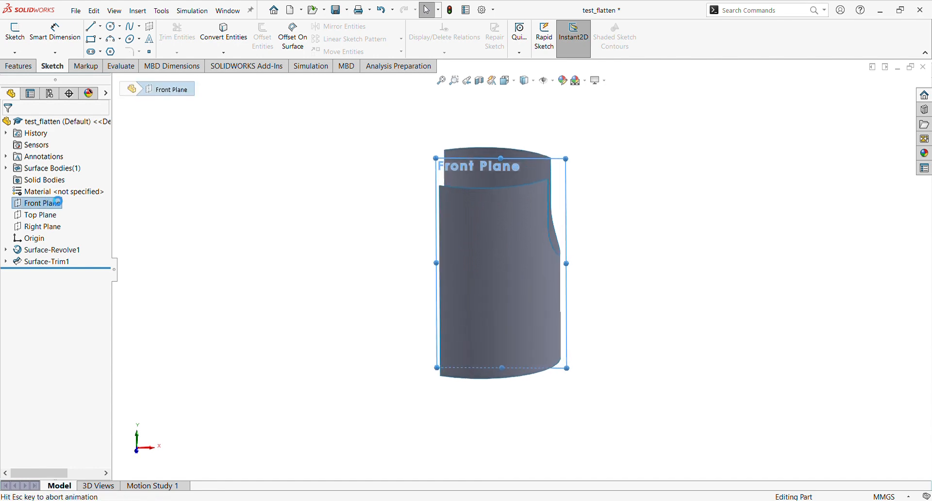
scroll(371, 248, "up", 7)
scroll(551, 316, "down", 2)
left_click(561, 319)
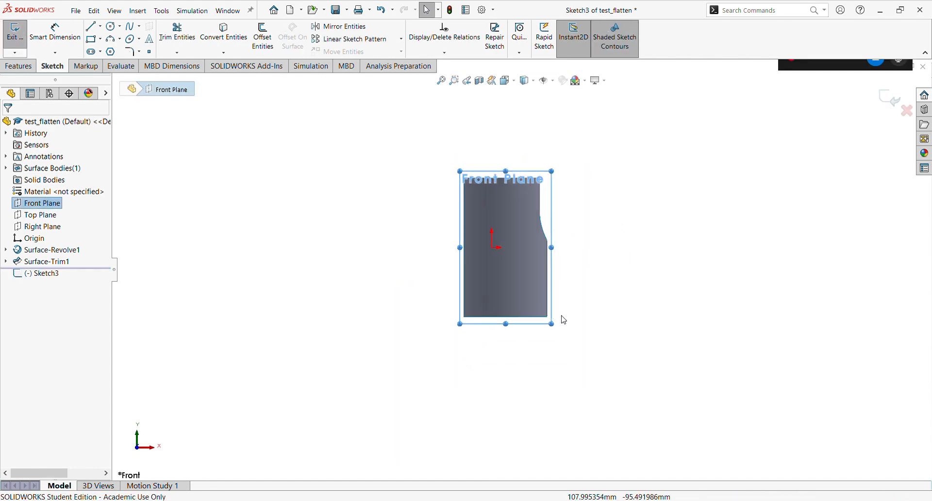
scroll(551, 320, "down", 2)
scroll(536, 291, "down", 2)
scroll(532, 272, "up", 2)
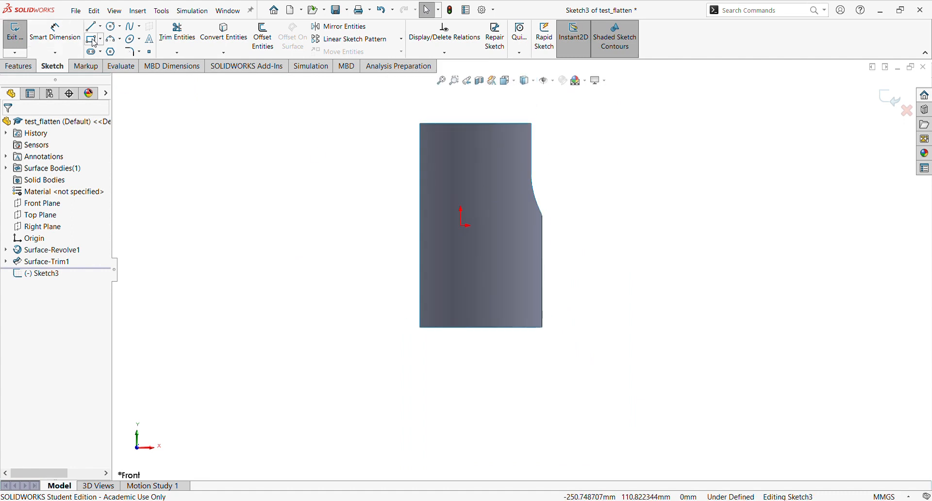
Step: Draw a center rectangle about 87 mm wide and 100 mm high overlapping the surface's lower-left corner
left_click(111, 69)
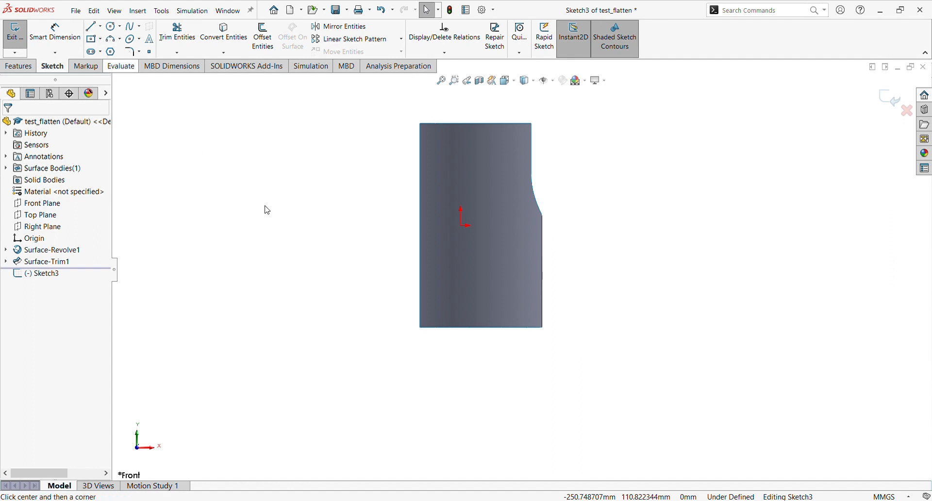
left_click(386, 289)
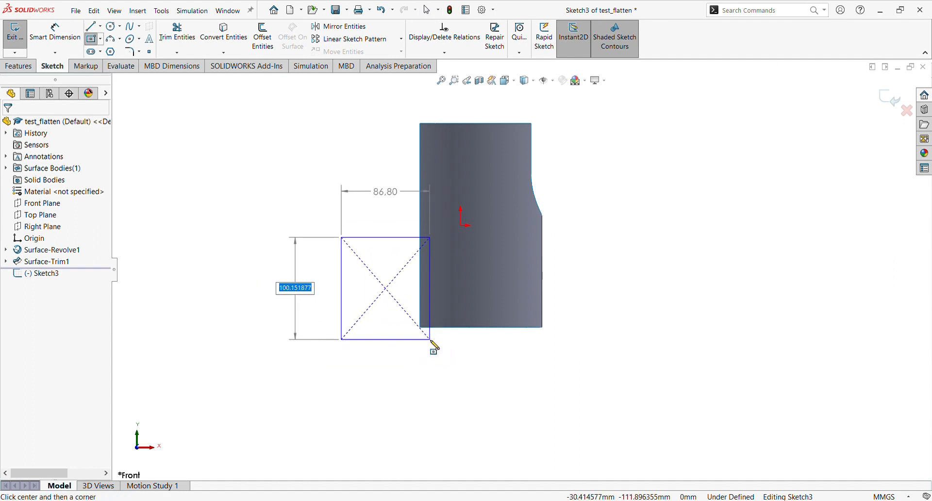
left_click(431, 340)
key("Escape")
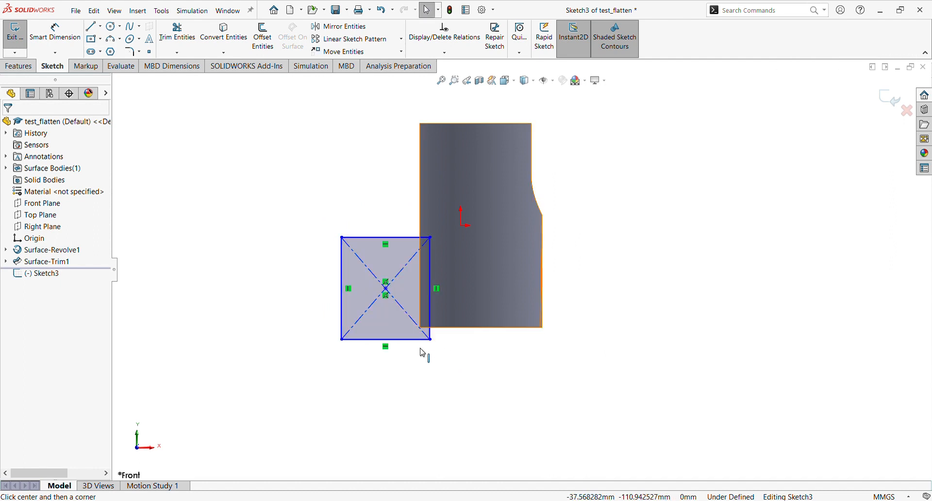
Step: Resize the rectangle to about 102 mm high and make its center coincident with the surface's lower-left corner
left_click_drag(425, 345, 431, 384)
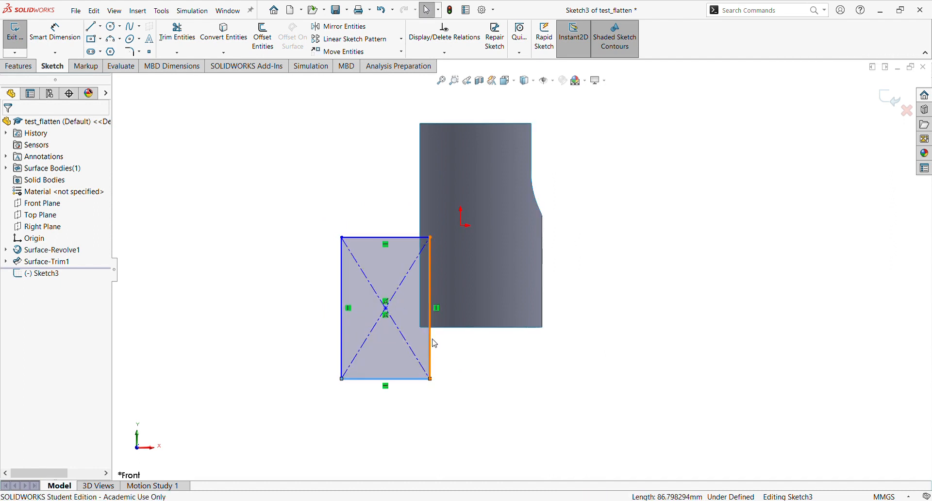
left_click_drag(431, 339, 470, 341)
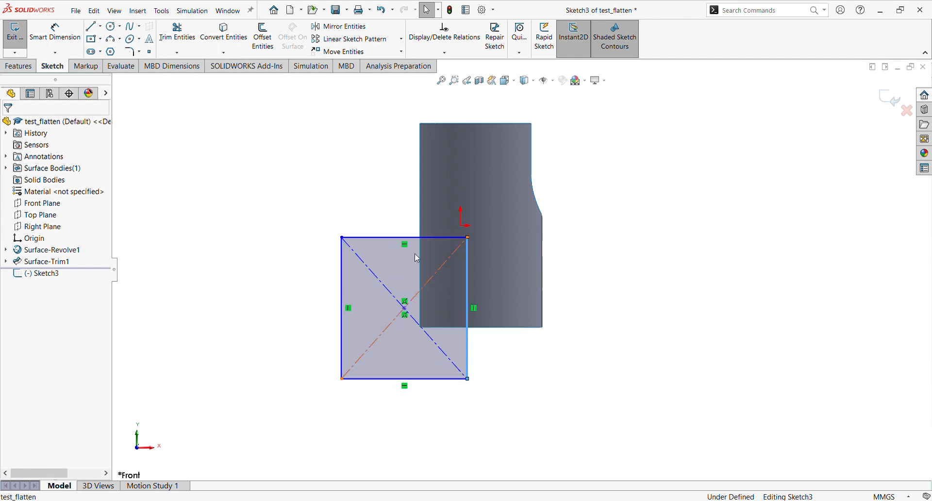
left_click_drag(431, 250, 428, 275)
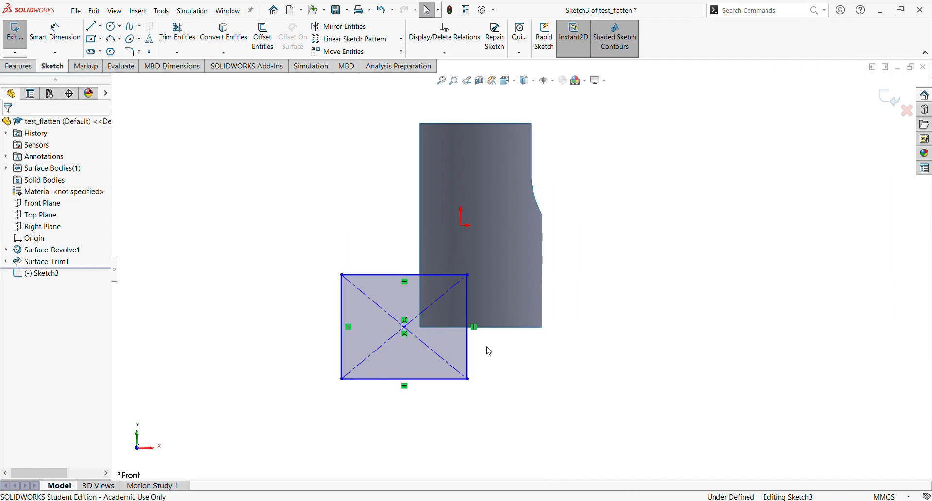
left_click(419, 328)
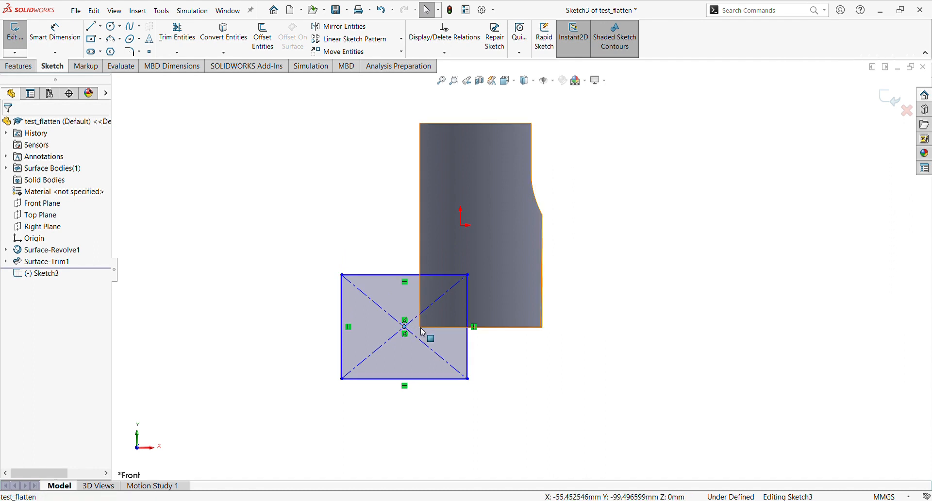
left_click(477, 287)
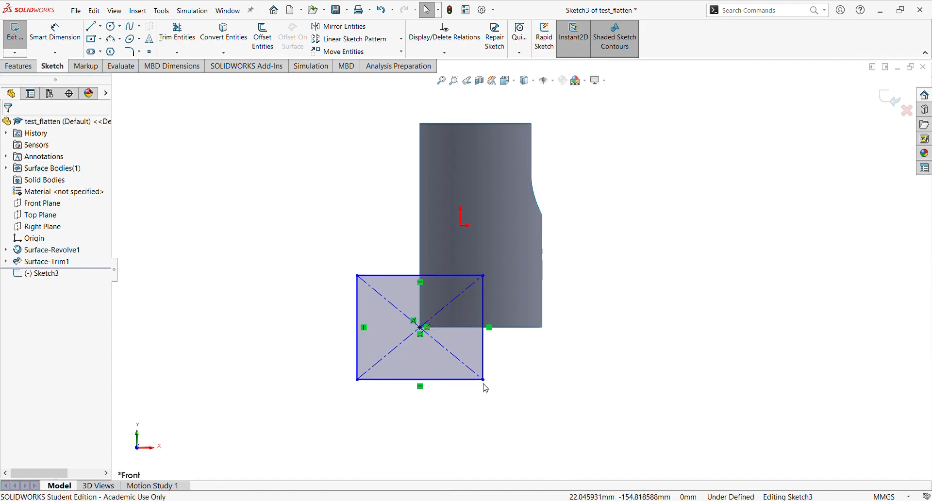
Step: Make all four sides of the rectangle equal in length
left_click(483, 357)
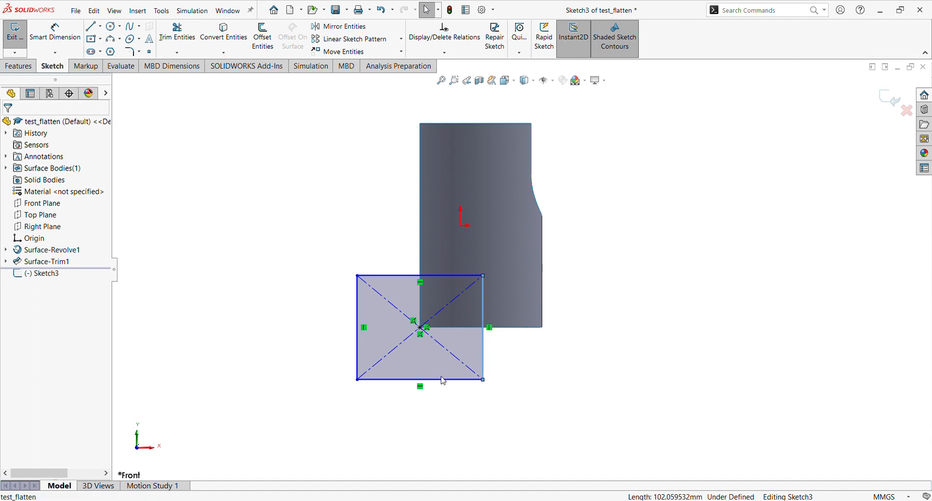
left_click(397, 379, "ctrl")
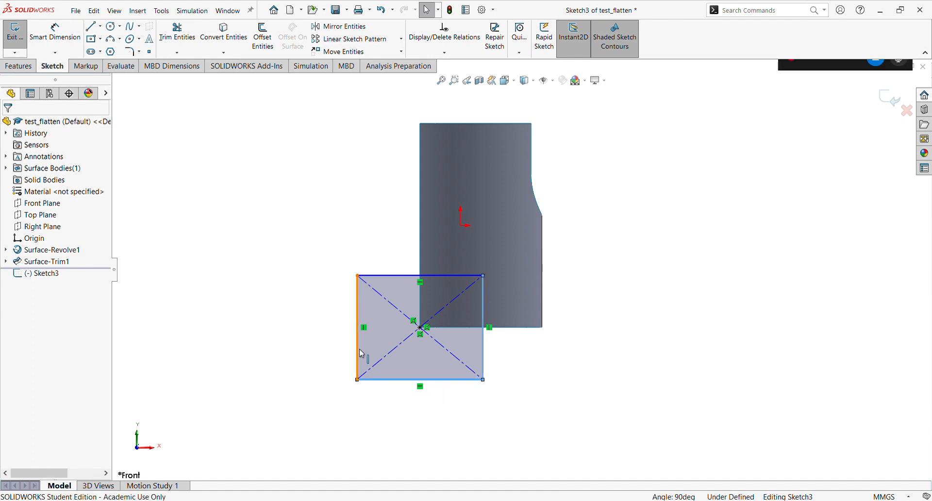
left_click(358, 349, "ctrl")
left_click(401, 276, "ctrl")
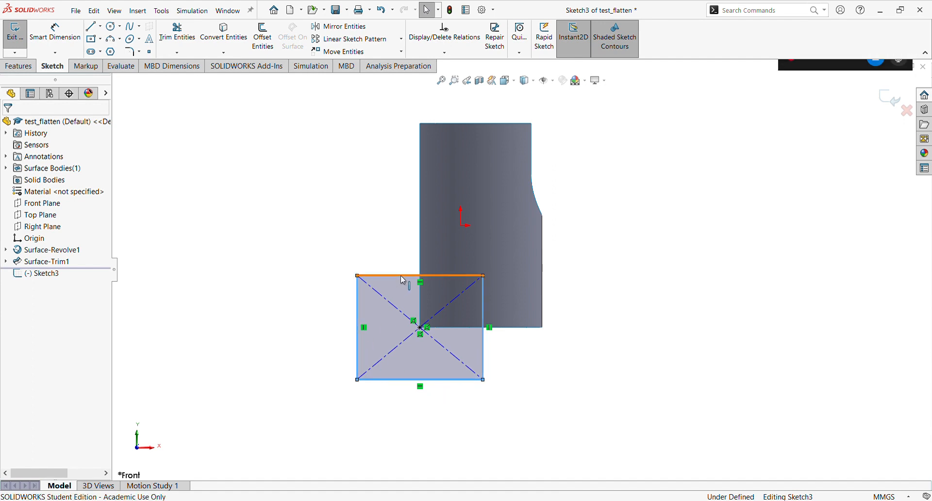
left_click(485, 234)
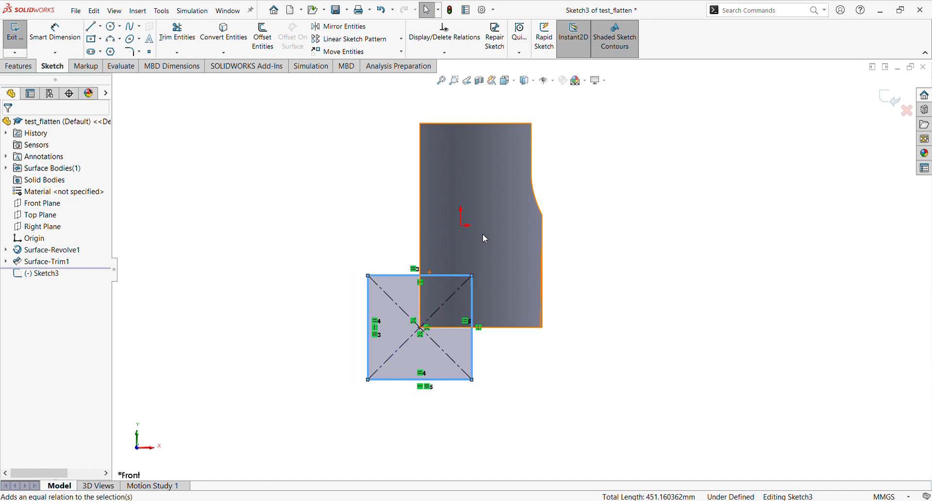
left_click(537, 356)
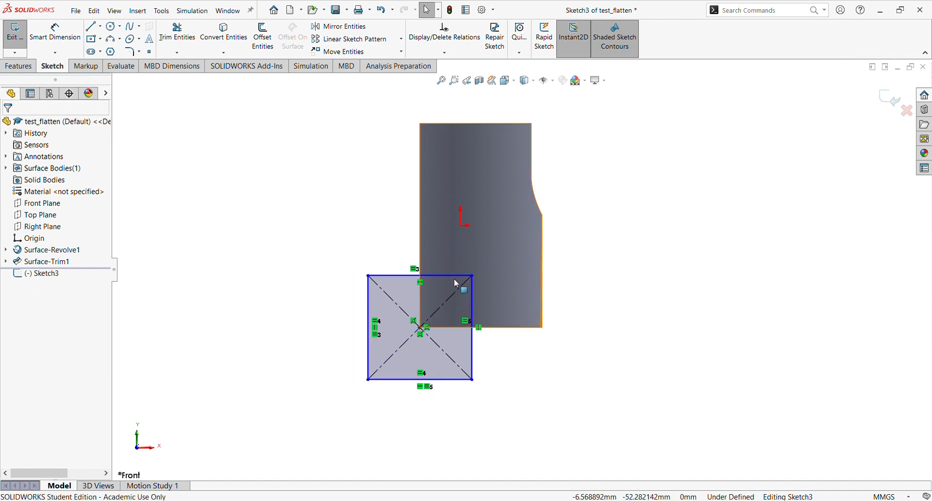
Step: Dimension the distance from the square's upper edge to the origin as 50 mm
mouse_move(450, 276)
left_mouse_down()
mouse_move(446, 294)
mouse_move(459, 285)
left_mouse_up()
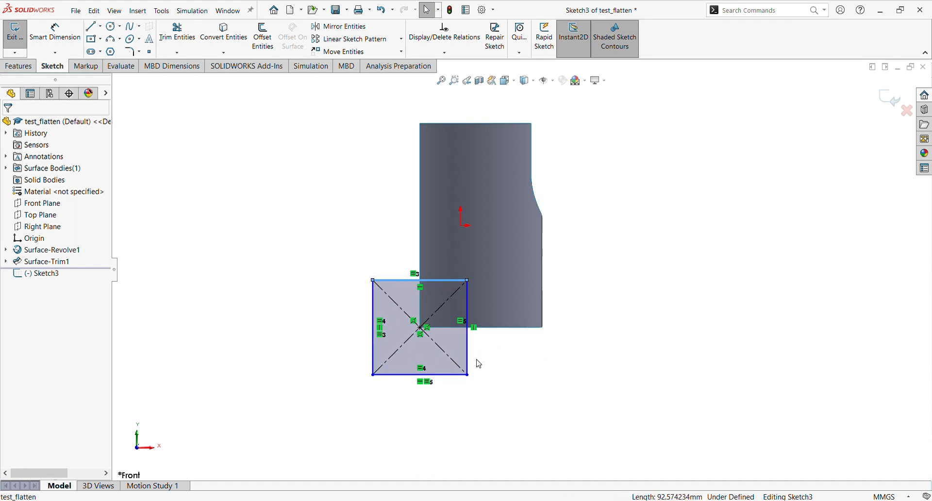
left_click(64, 48)
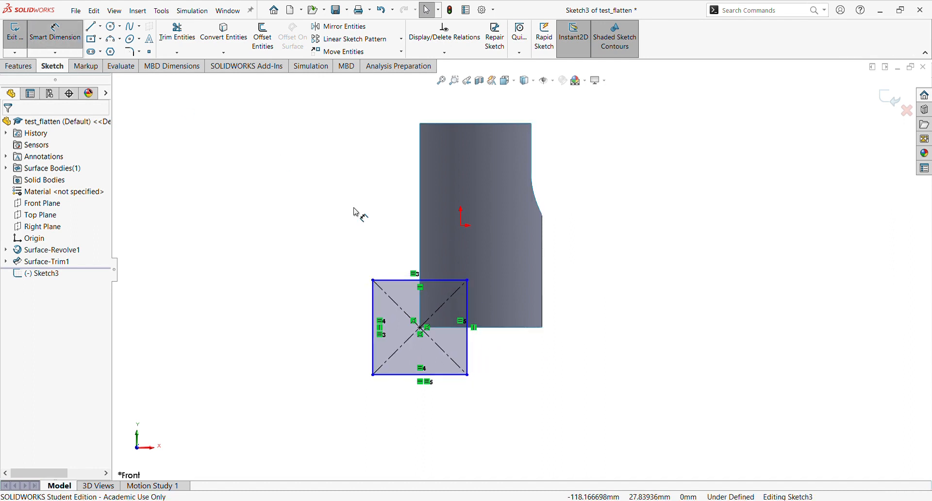
left_click(444, 281)
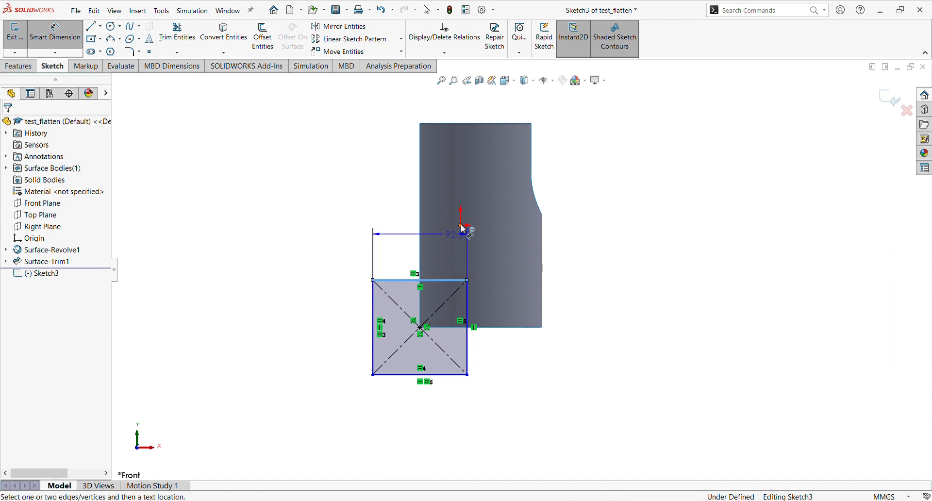
left_click(461, 225)
left_click(403, 242)
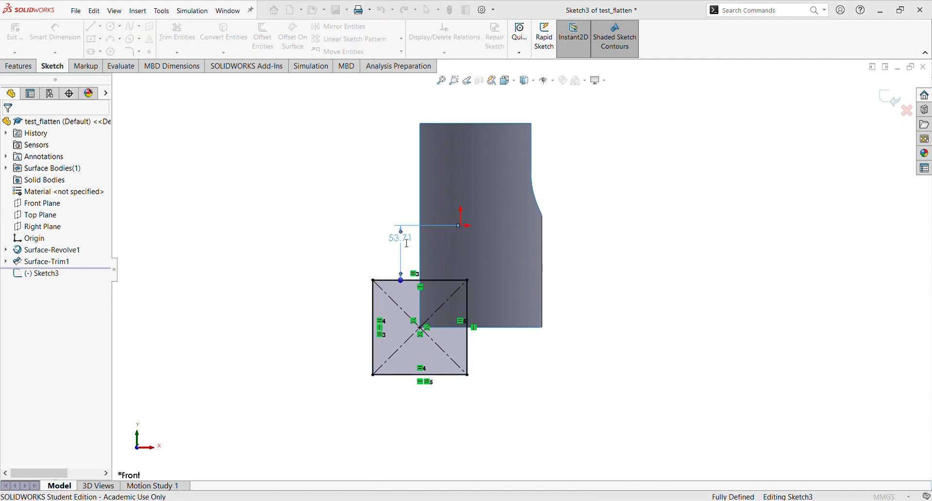
type("50")
key("Return")
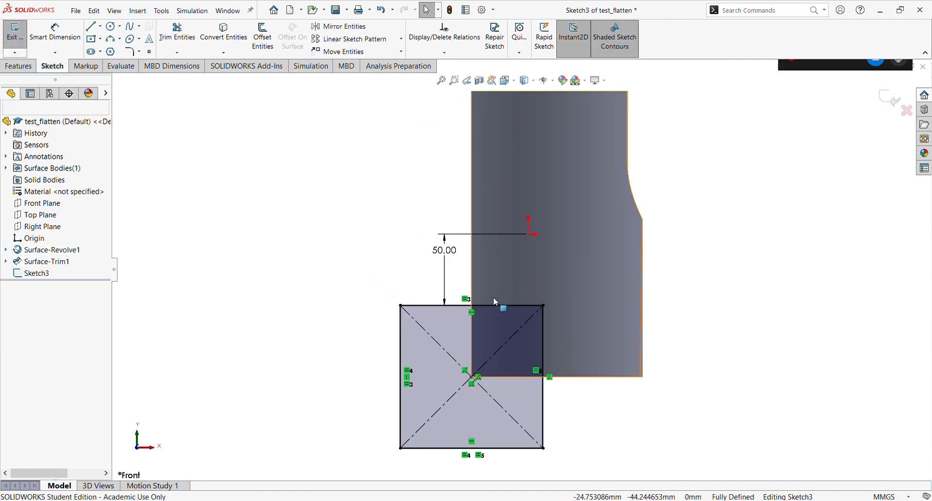
Step: Round the upper-right corner of the square with a 10 mm sketch fillet
scroll(494, 297, "up", 2)
scroll(558, 325, "down", 3)
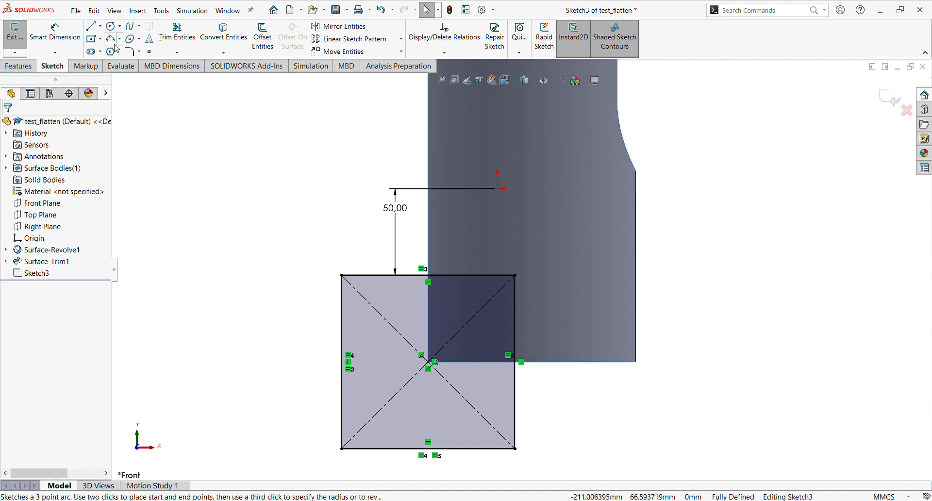
left_click(133, 51)
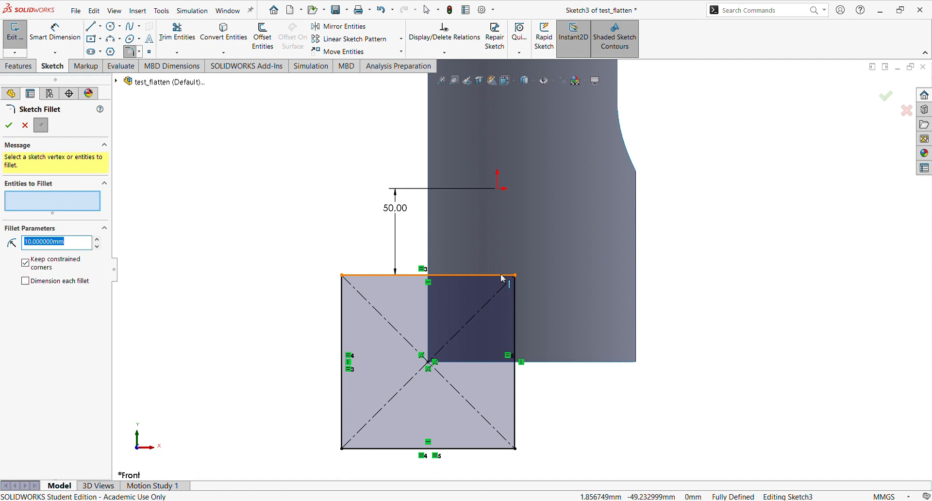
type("3")
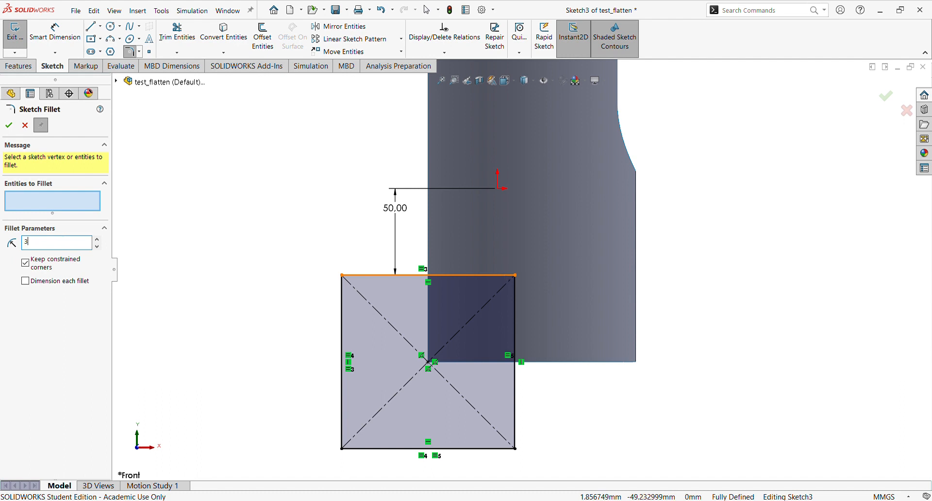
left_click(493, 277)
left_click(516, 297)
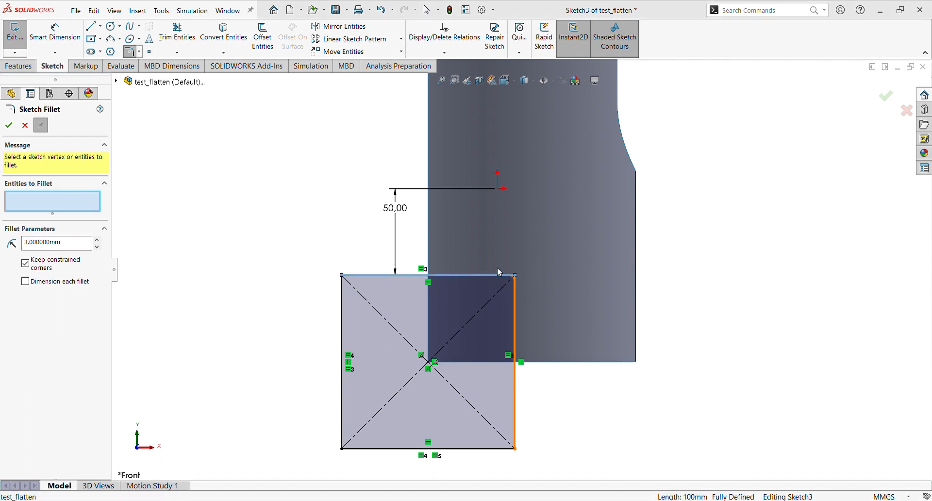
double_click(45, 249)
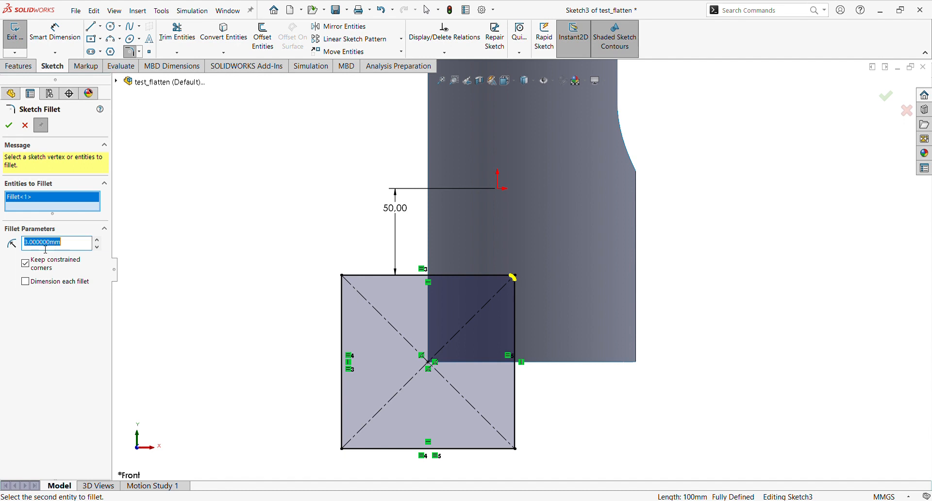
type("10")
key("Return")
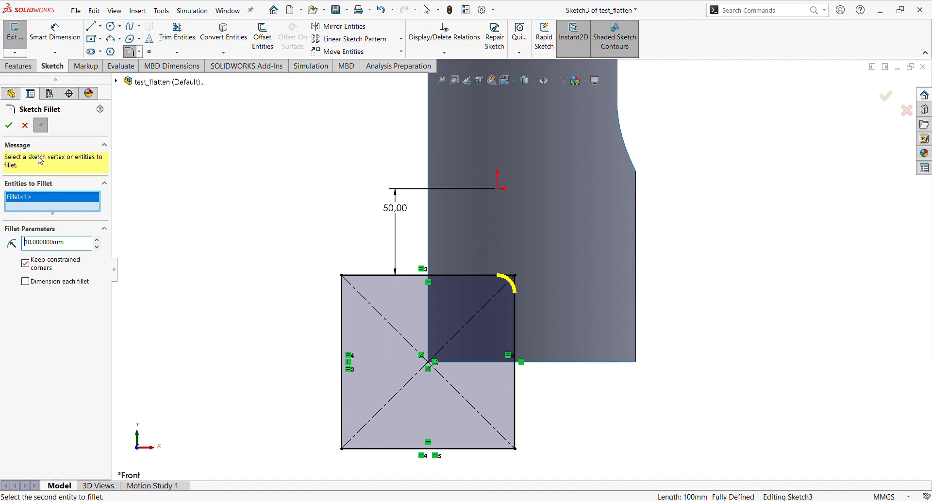
left_click(8, 126)
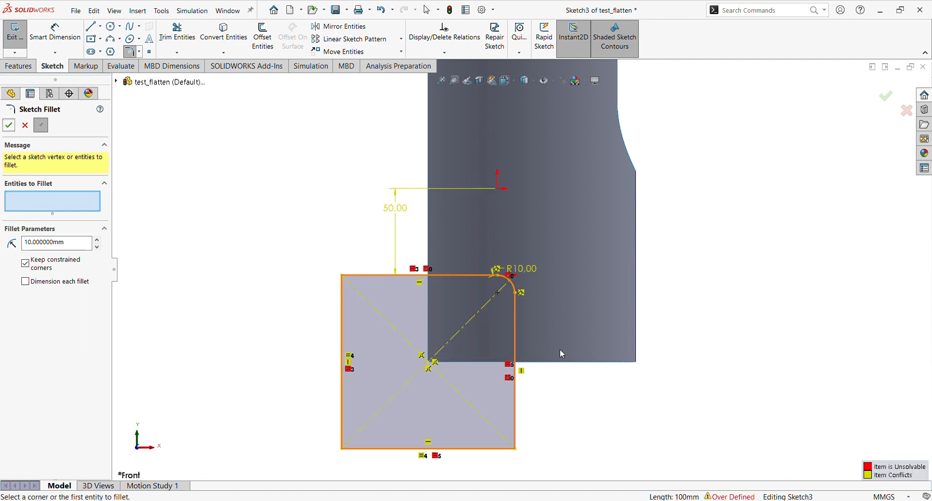
left_click(8, 126)
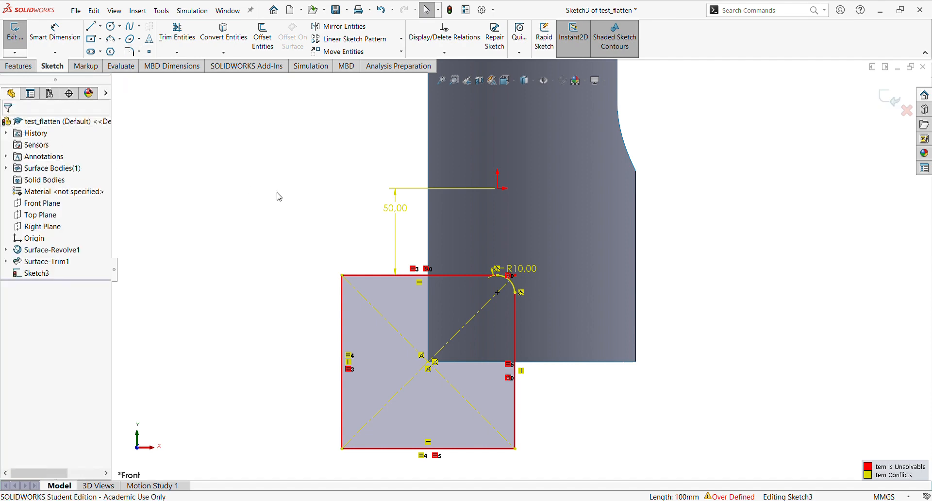
Step: Delete the equal relations conflicting with the fillet on the square's right and left sides, and close the sketch
scroll(553, 317, "up", 2)
scroll(547, 317, "down", 3)
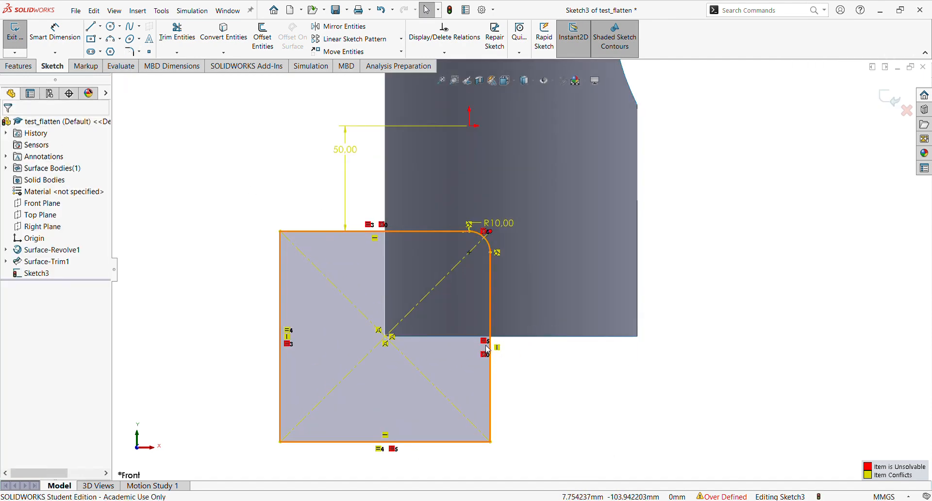
left_click(485, 342)
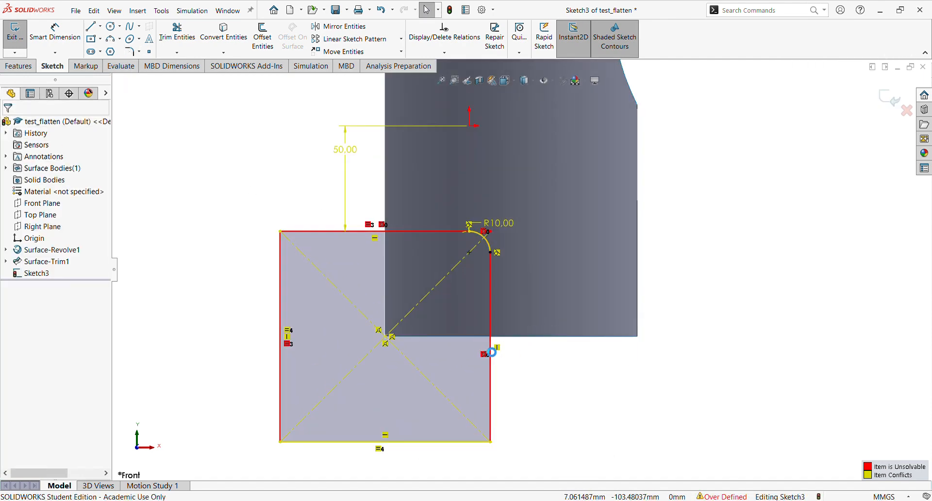
key("Delete")
left_click(288, 345)
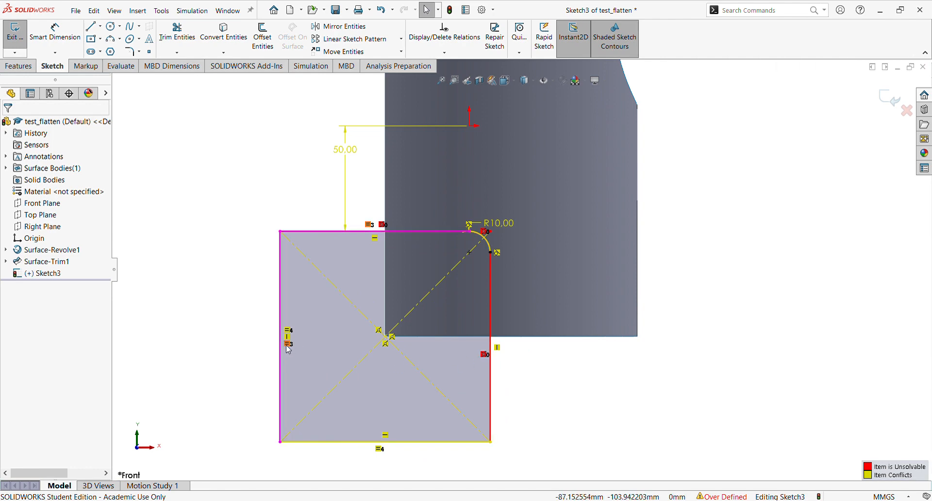
key("Delete")
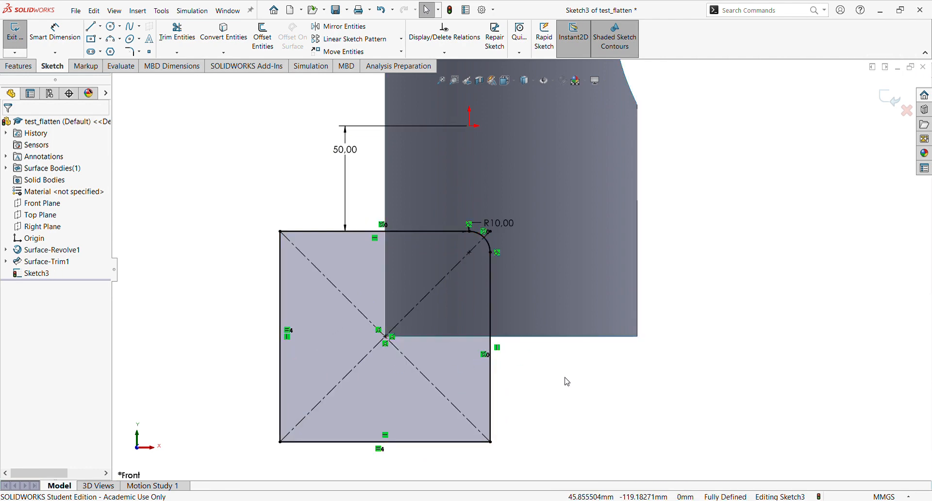
scroll(554, 368, "up", 1)
scroll(551, 357, "down", 1)
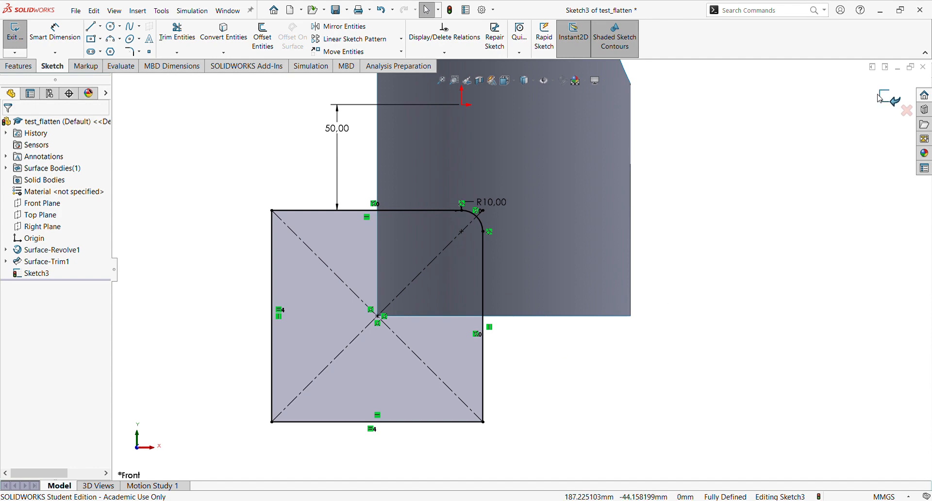
left_click(892, 100)
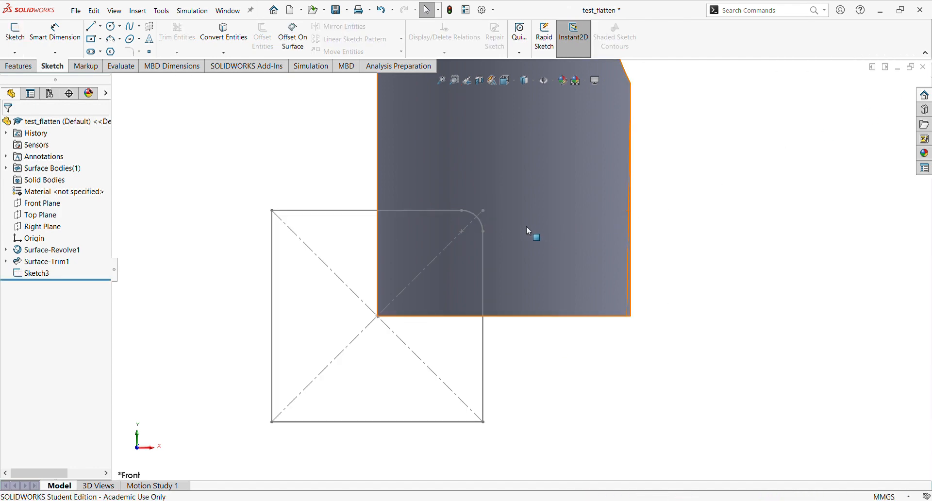
Step: Trim the cylindrical surface with the rounded square sketch, removing the two lower corner pieces beside the open gap
mouse_move(528, 228)
middle_mouse_down()
mouse_move(616, 241)
mouse_move(597, 318)
middle_mouse_up()
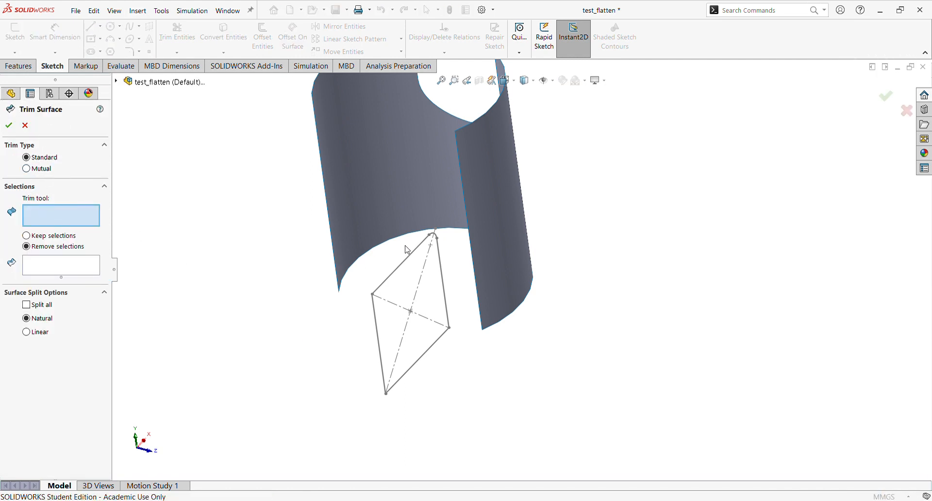
left_click(379, 321)
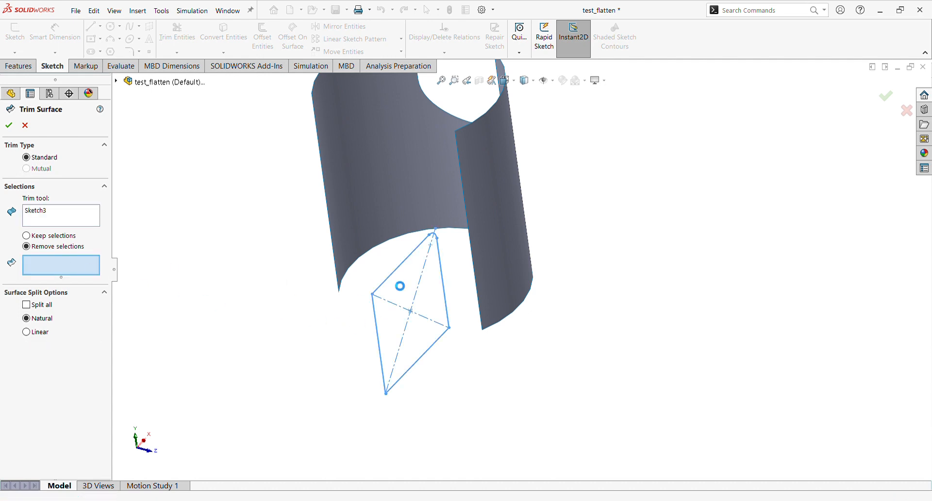
left_click(489, 286)
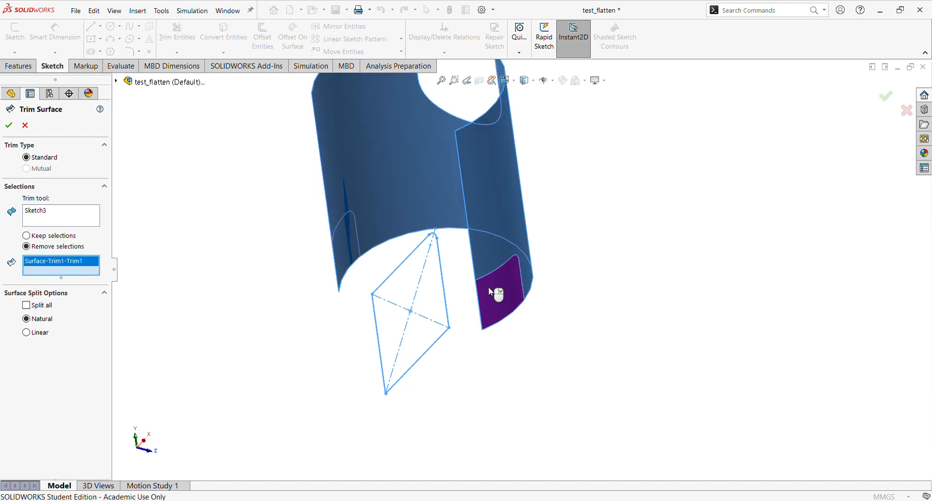
left_click(342, 255)
key("Return")
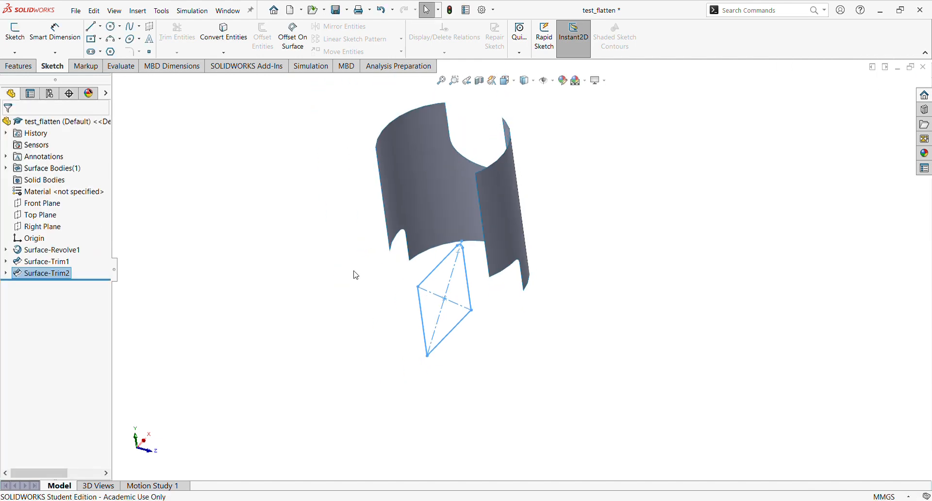
mouse_move(354, 274)
middle_mouse_down()
mouse_move(389, 208)
mouse_move(272, 239)
middle_mouse_up()
left_click(272, 239)
scroll(452, 285, "down", 1)
mouse_move(432, 282)
middle_mouse_down()
mouse_move(319, 266)
mouse_move(443, 283)
mouse_move(474, 243)
mouse_move(505, 270)
mouse_move(525, 316)
mouse_move(424, 305)
mouse_move(523, 295)
mouse_move(591, 275)
mouse_move(618, 254)
mouse_move(504, 263)
middle_mouse_up()
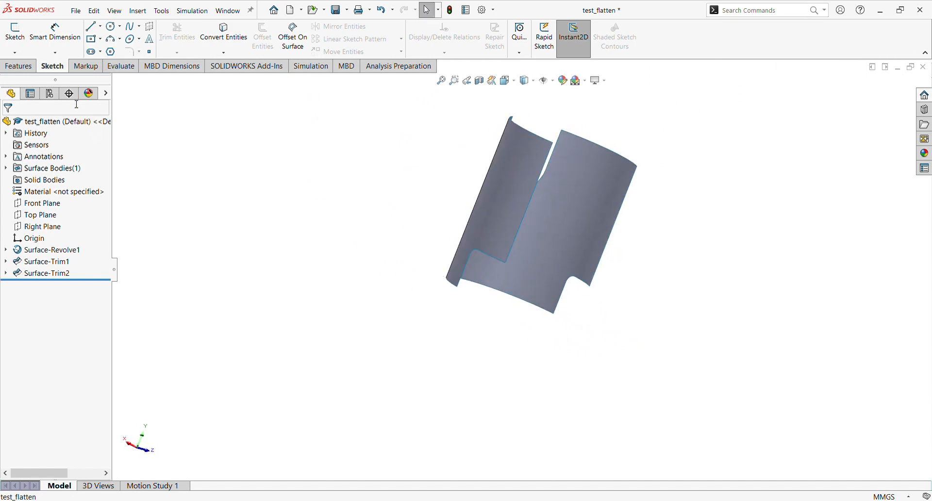
left_click(18, 67)
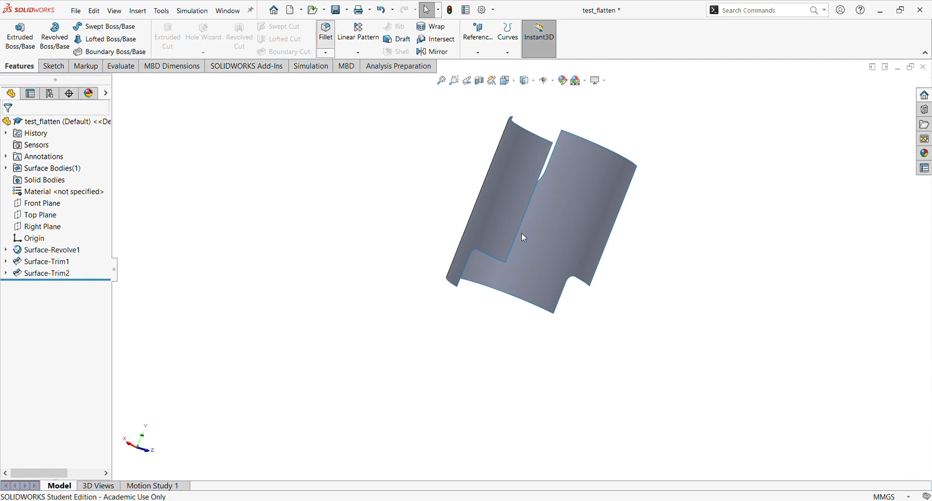
scroll(487, 245, "down", 2)
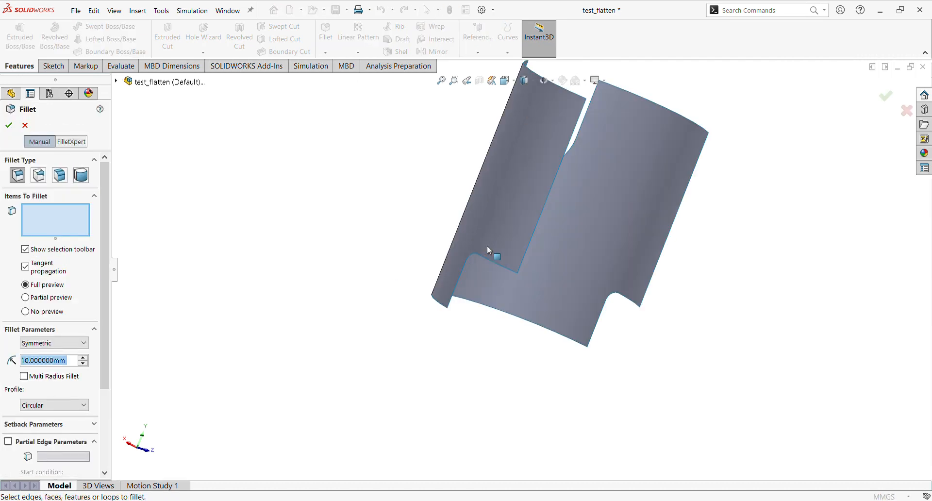
middle_click_drag(488, 246, 421, 179)
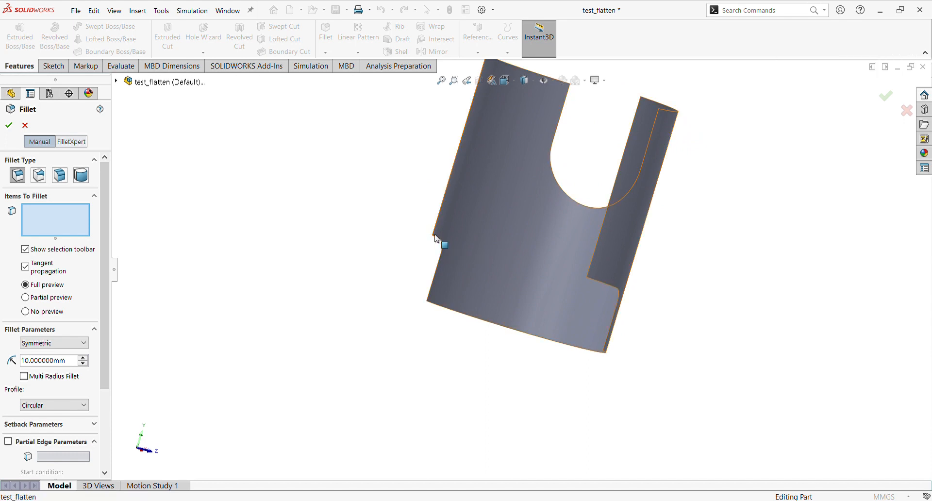
scroll(433, 236, "down", 1)
middle_click_drag(437, 237, 463, 237)
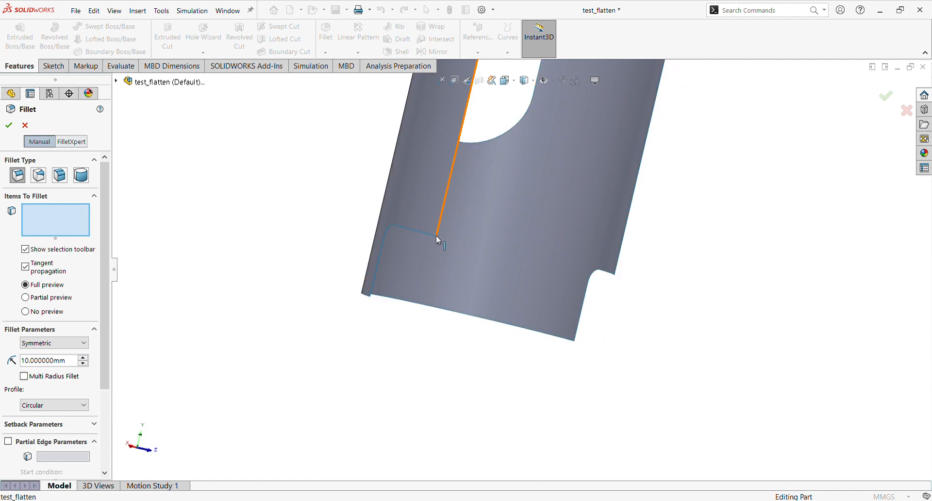
left_click(29, 128)
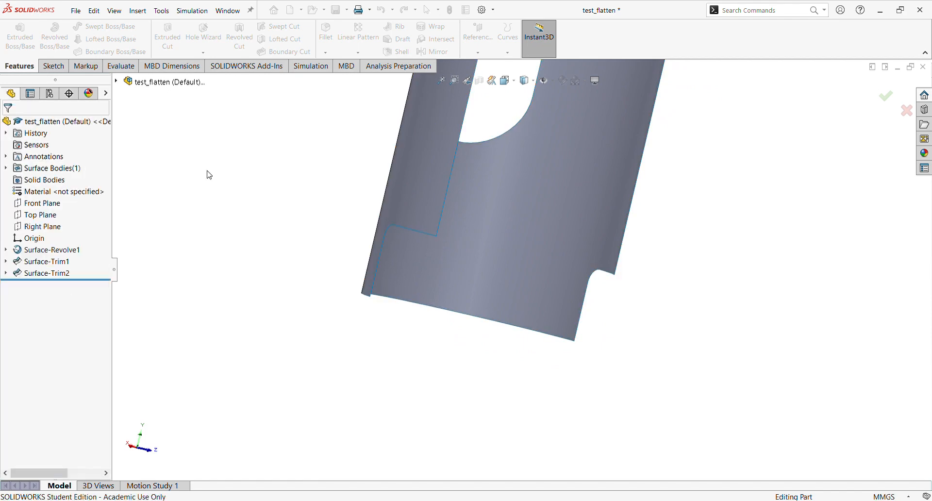
Step: Thicken the trimmed cylindrical surface into a 2 mm solid wall
scroll(399, 210, "up", 2)
middle_click_drag(419, 212, 454, 270)
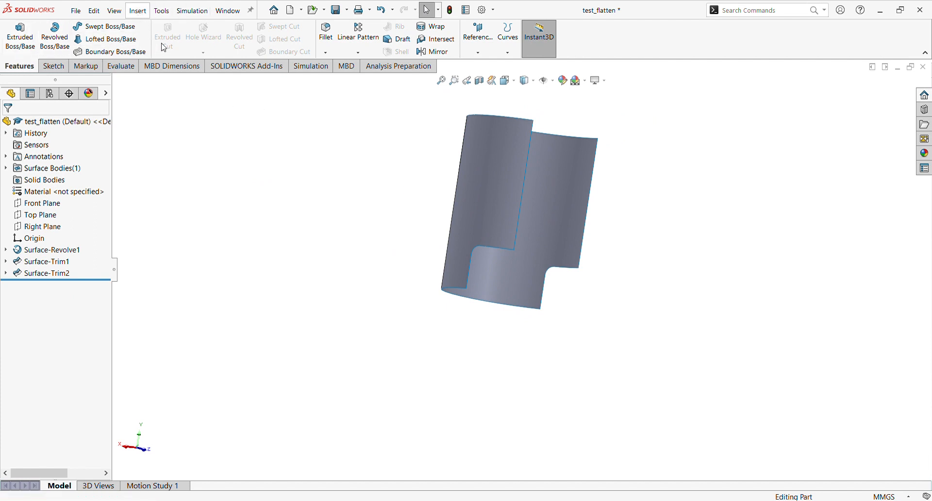
left_click(284, 92)
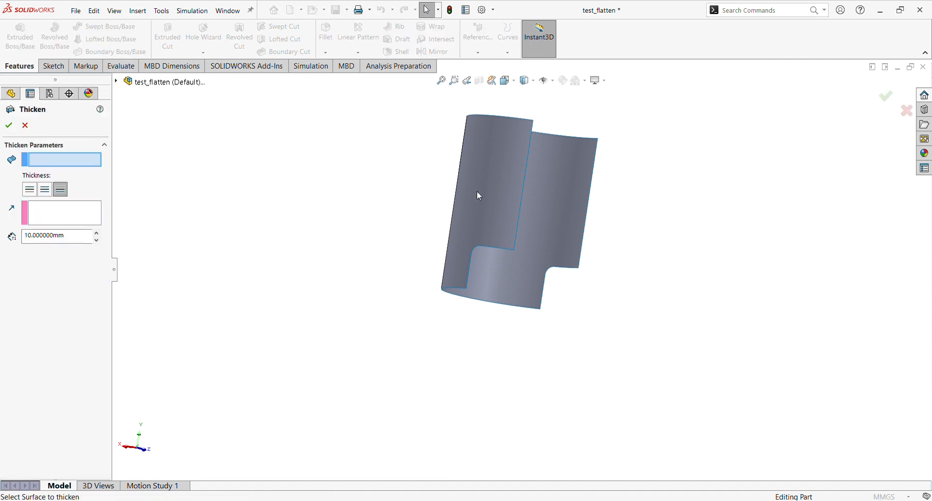
left_click(535, 226)
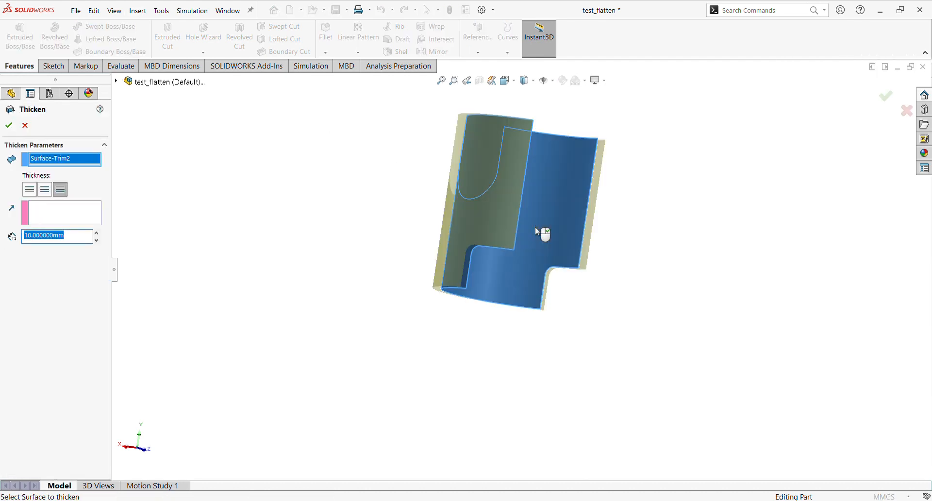
middle_click_drag(525, 207, 493, 288)
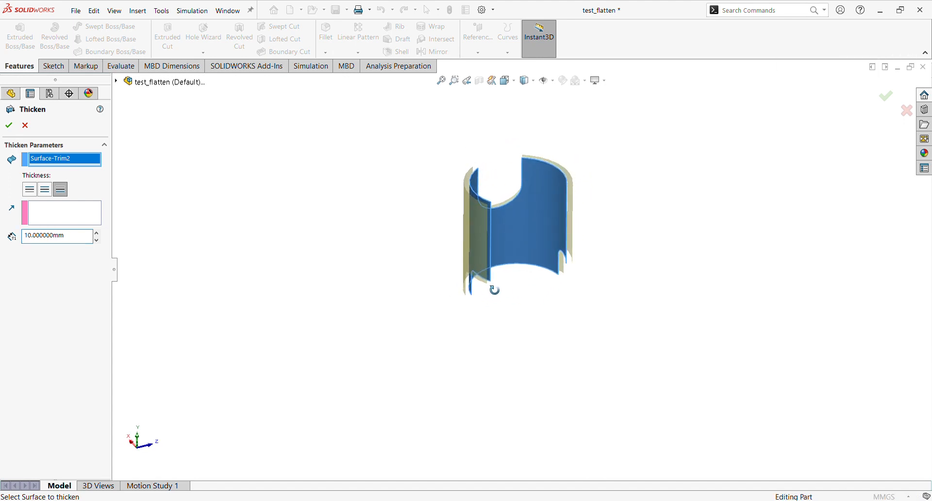
left_click(69, 235)
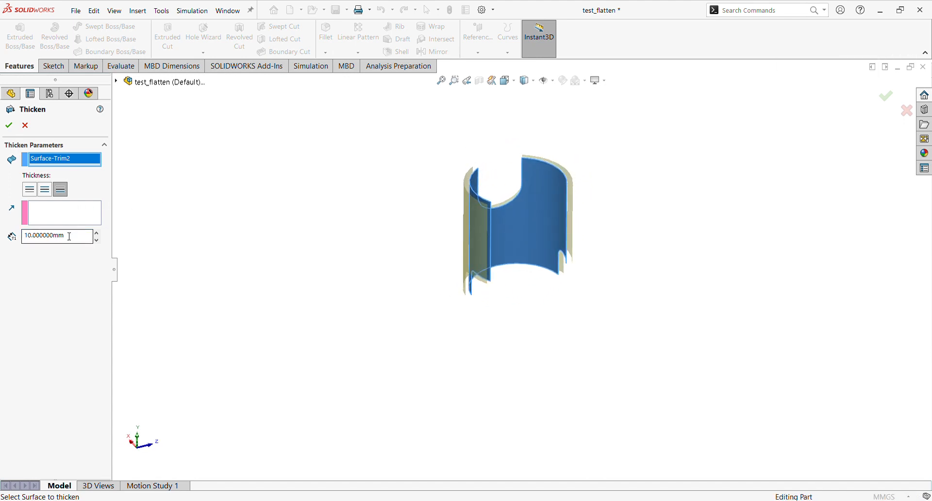
double_click(77, 240)
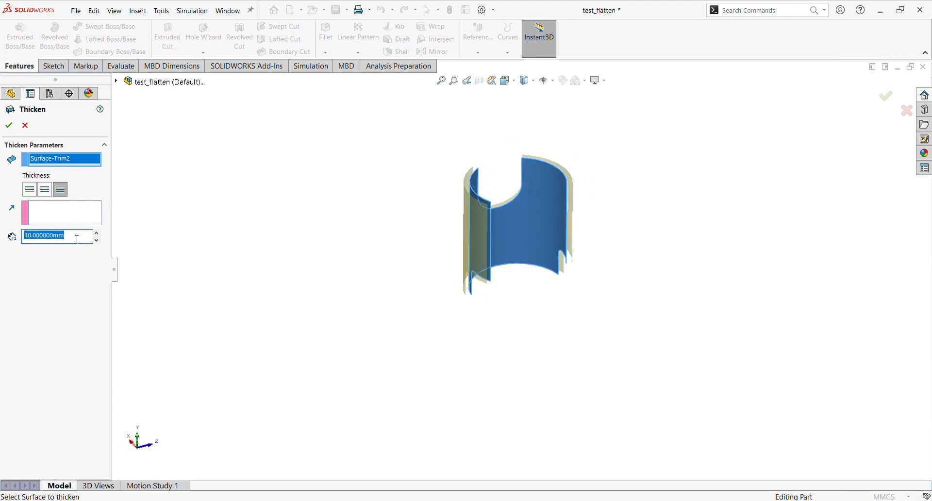
type("2")
left_click(13, 128)
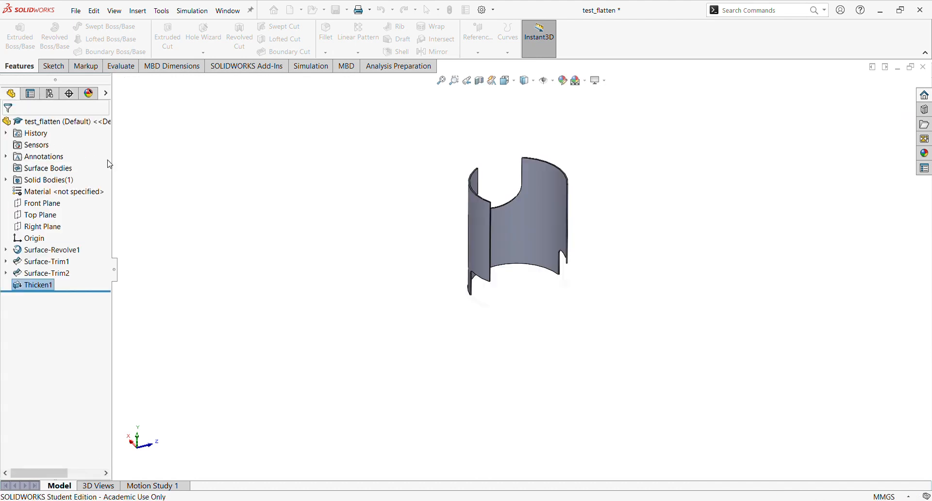
Step: Start a 10 mm fillet and select the two wall-thickness edges at the gap-side corners just above the lower notches
middle_click_drag(523, 259, 494, 182)
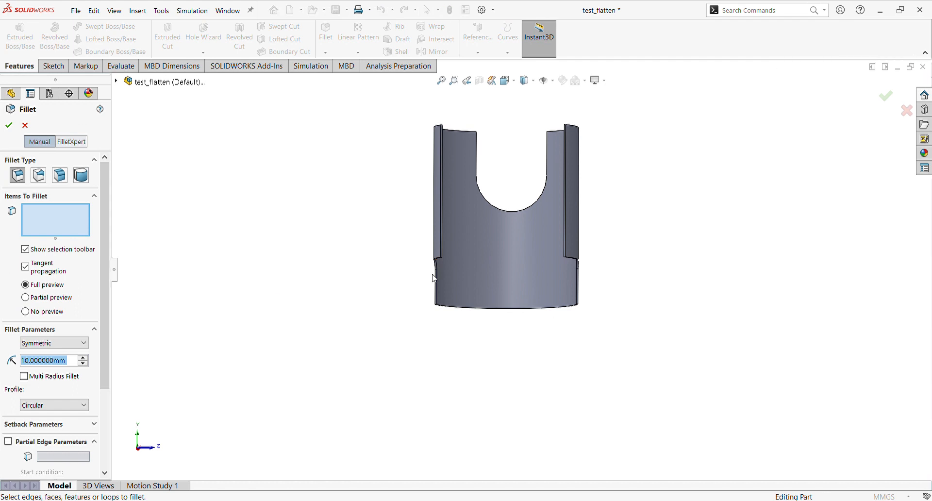
scroll(433, 275, "down", 3)
middle_click_drag(447, 265, 473, 279)
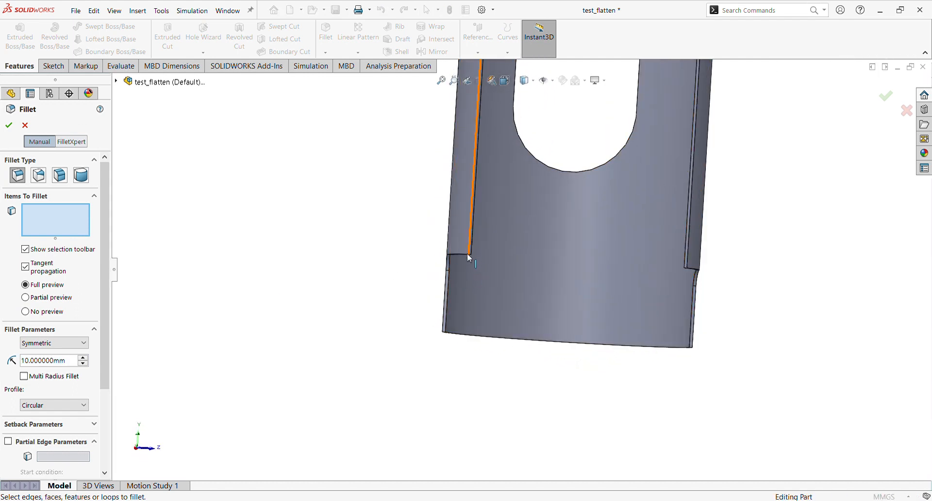
scroll(469, 255, "down", 6)
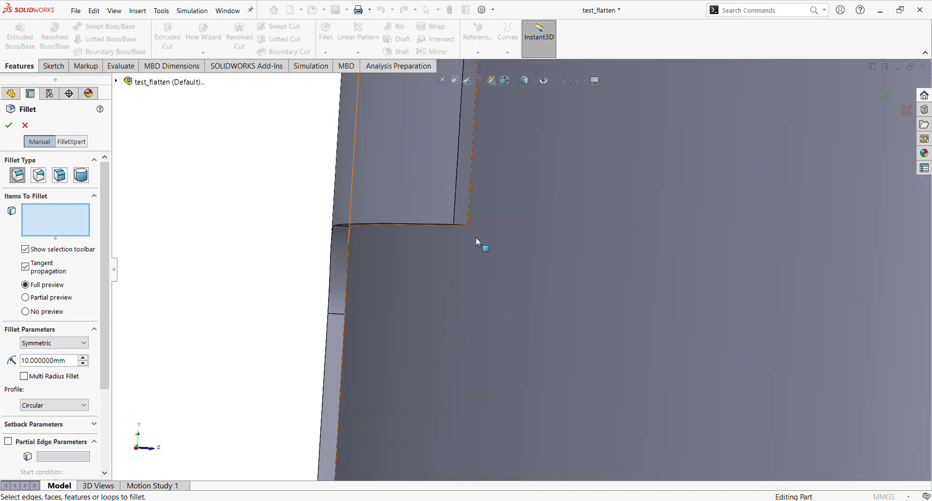
left_click(463, 225)
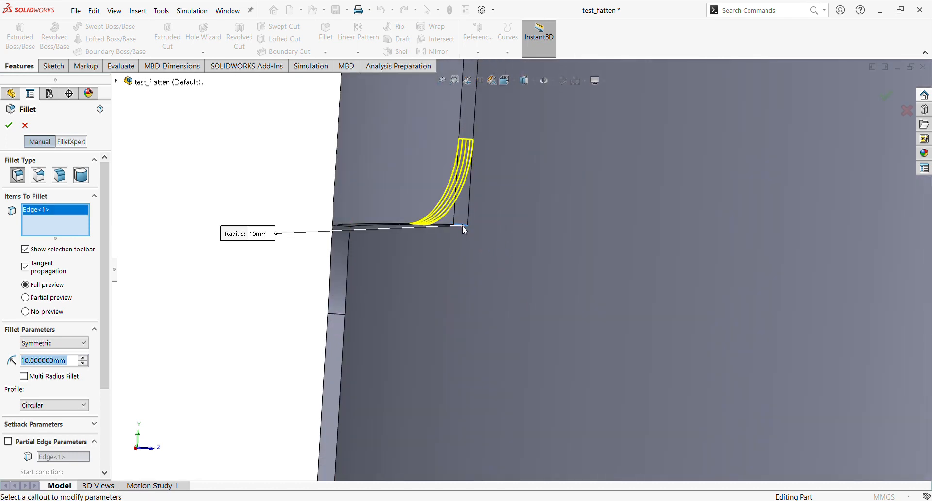
scroll(463, 228, "up", 5)
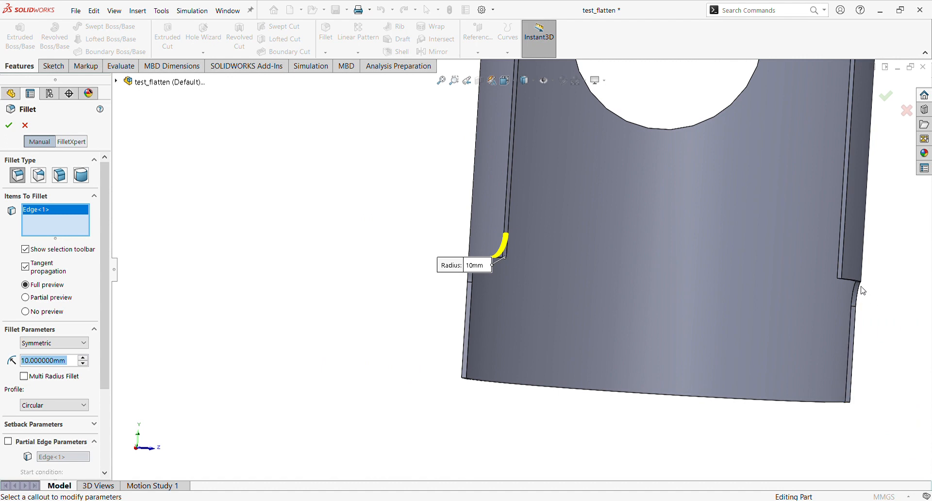
scroll(862, 289, "down", 5)
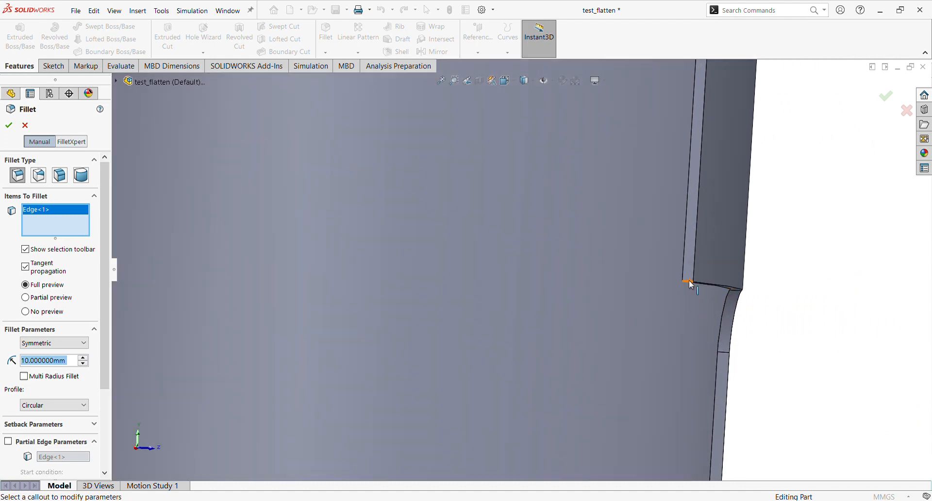
left_click(691, 285)
scroll(672, 301, "up", 5)
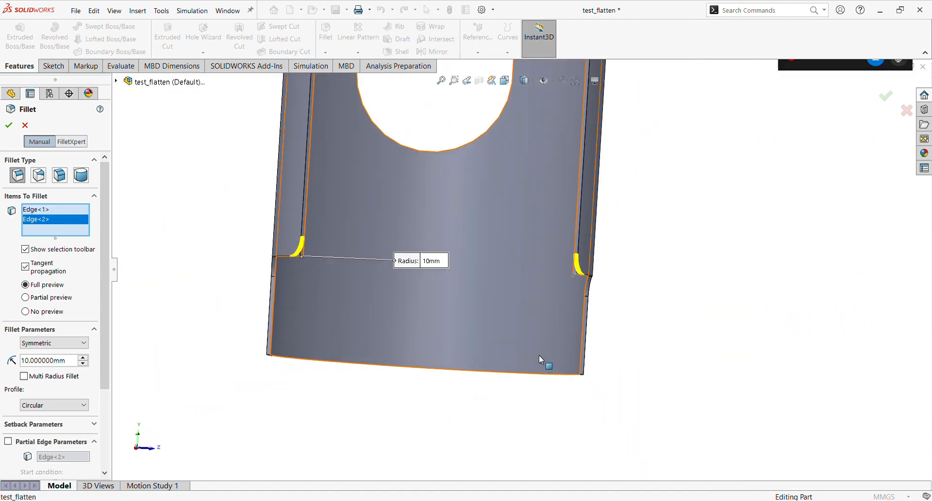
Step: Add the two bottom corner edges of the narrower lower wall section to the 10 mm fillet
middle_click_drag(541, 359, 546, 325)
scroll(840, 243, "down", 5)
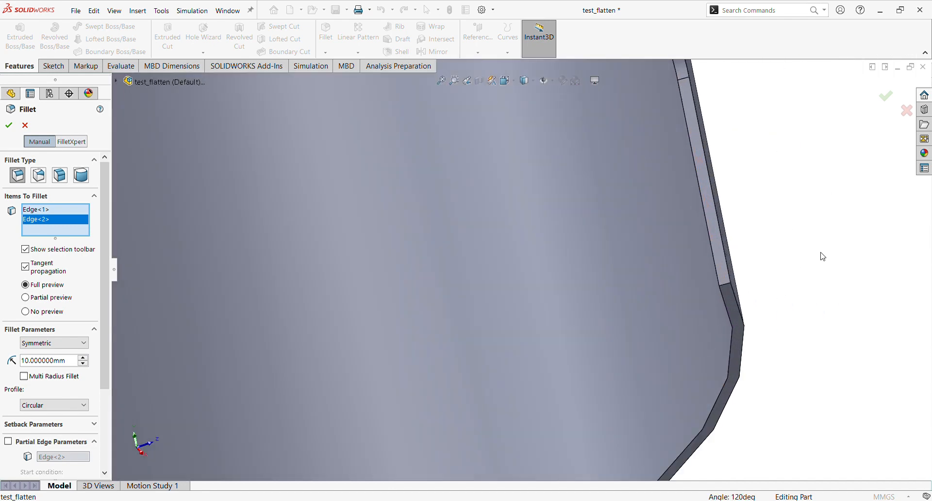
left_click(731, 288)
scroll(733, 290, "up", 5)
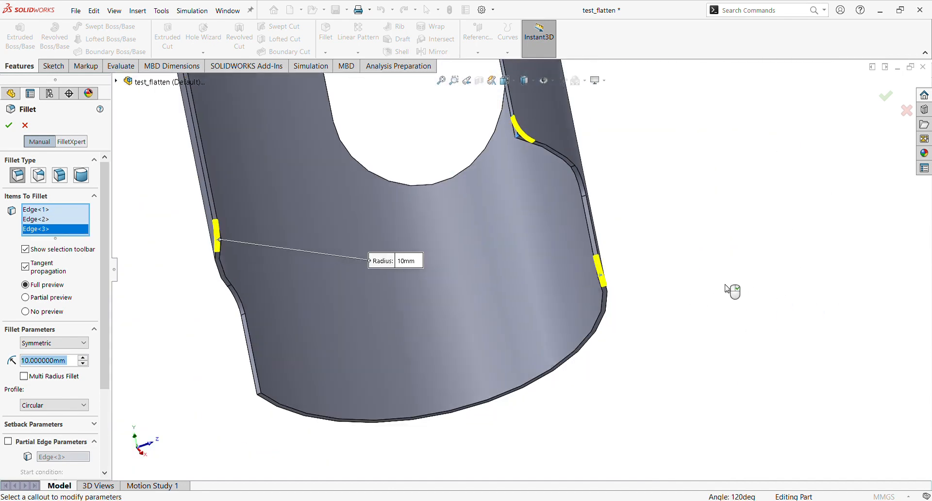
scroll(622, 291, "up", 3)
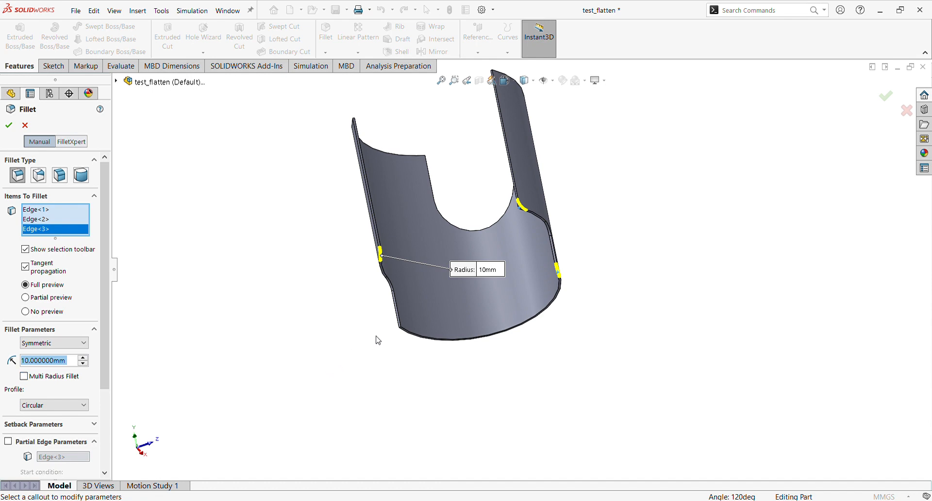
scroll(378, 340, "down", 5)
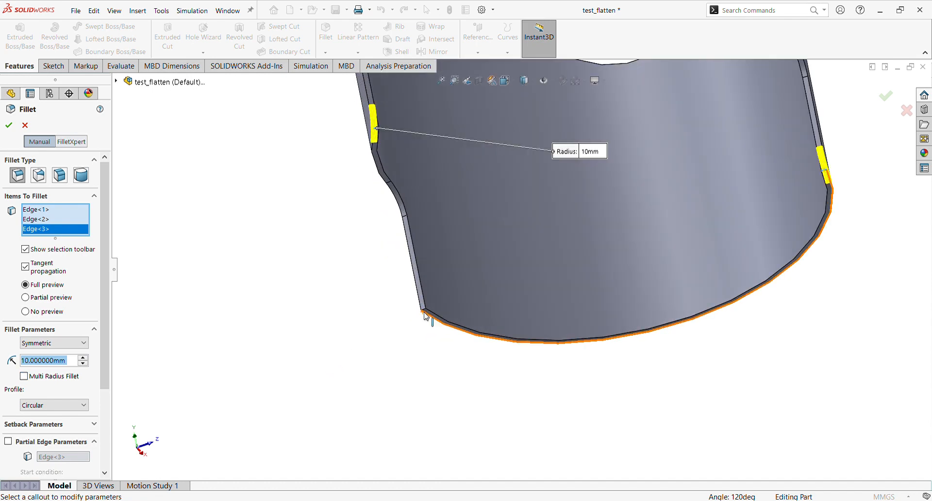
scroll(427, 316, "down", 4)
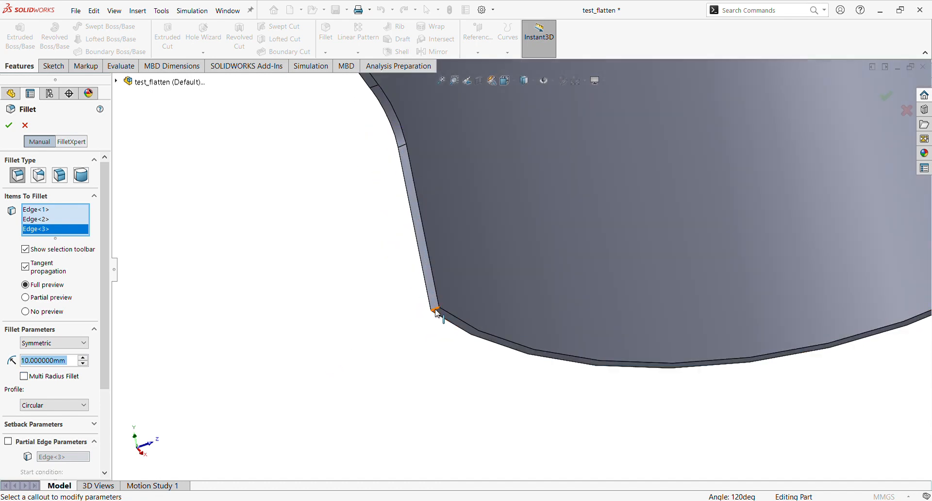
left_click(435, 311)
scroll(425, 320, "up", 5)
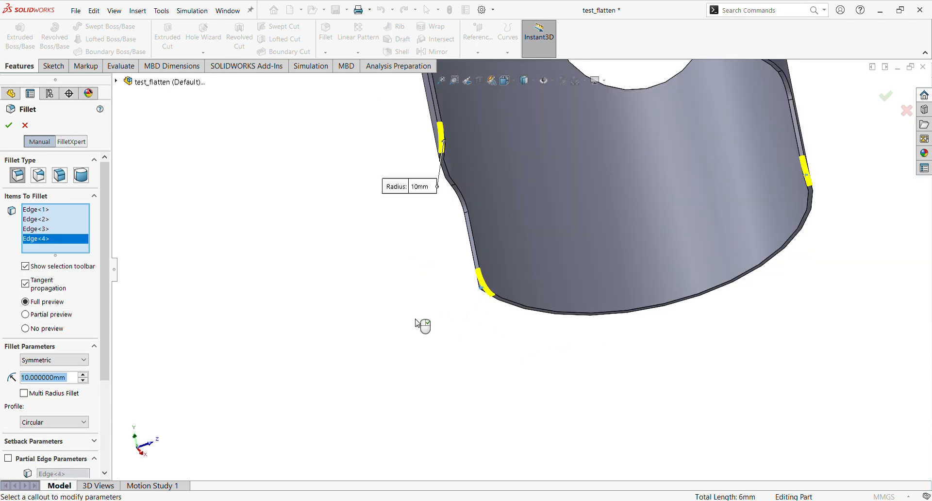
Step: Add the two upper corner edges beside the open gap to the 10 mm fillet
scroll(430, 299, "up", 5)
scroll(517, 213, "down", 1)
middle_click_drag(518, 221, 540, 198)
scroll(468, 194, "down", 6)
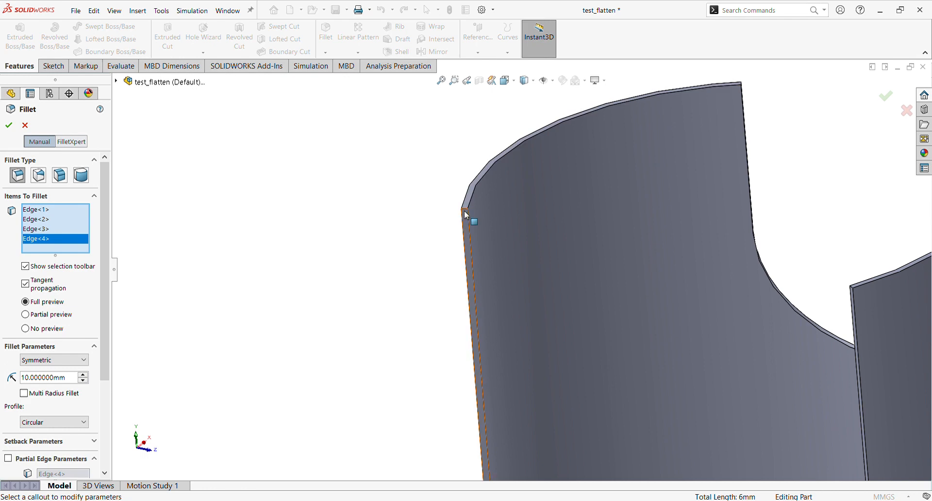
left_click(465, 212)
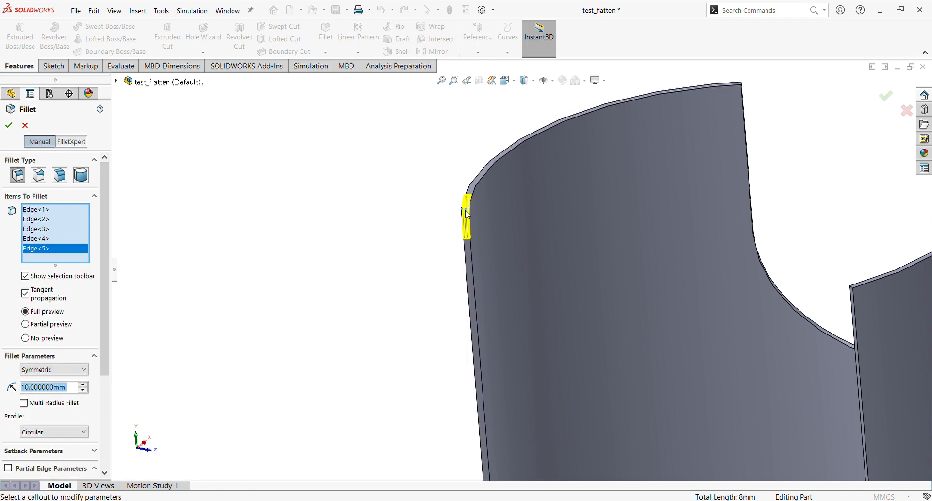
scroll(466, 214, "up", 5)
scroll(645, 290, "down", 2)
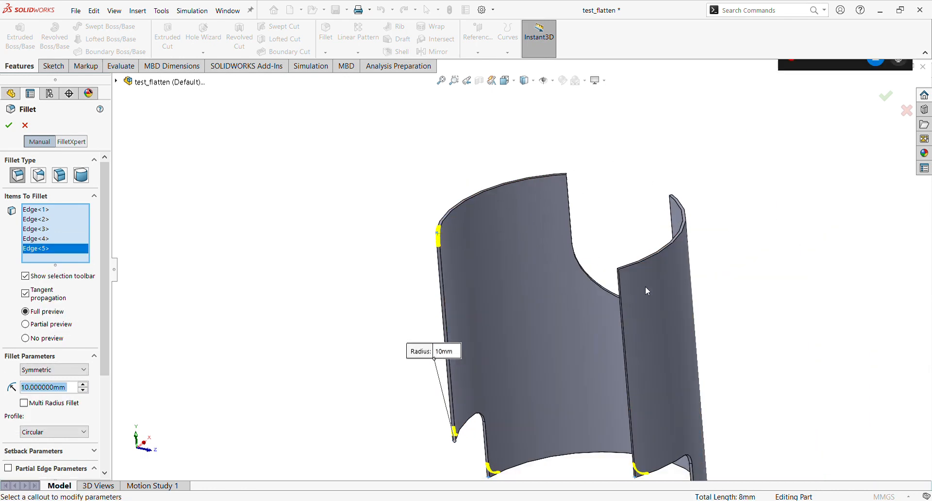
middle_click_drag(645, 290, 675, 286)
scroll(633, 269, "down", 3)
scroll(632, 274, "down", 2)
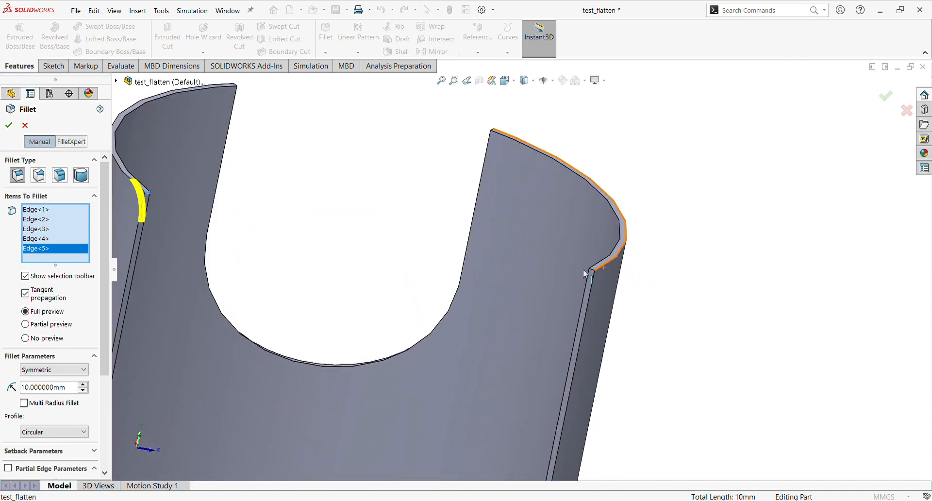
left_click(593, 272)
scroll(599, 275, "up", 3)
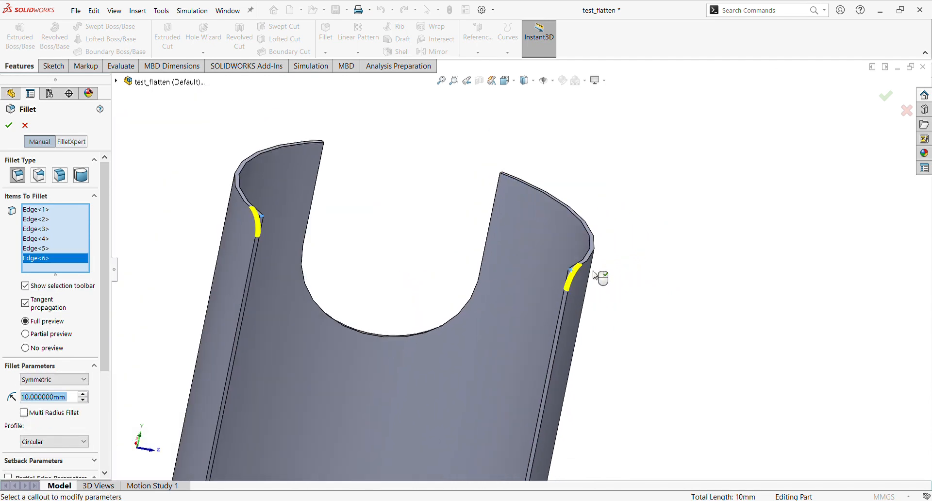
Step: Add the two corner edges at the slot's open upper end and apply the 10 mm fillet to all selected corners
middle_click_drag(599, 275, 491, 304)
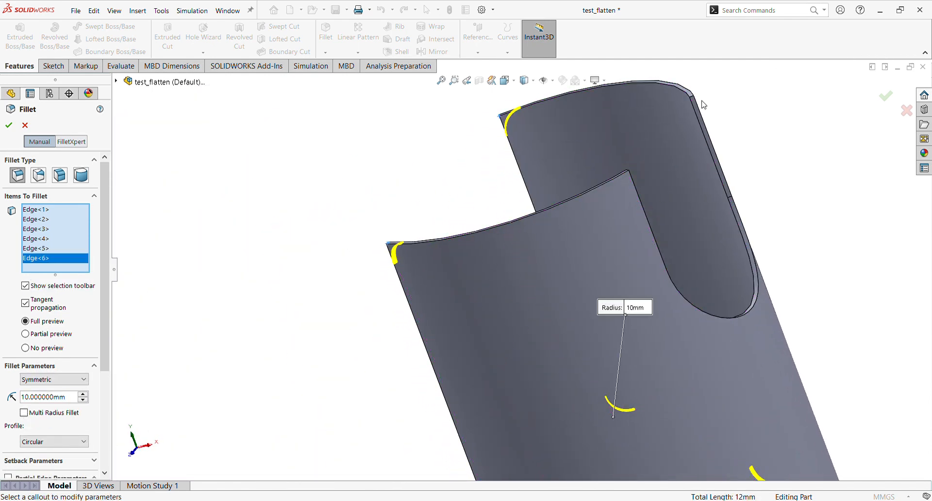
scroll(700, 98, "down", 4)
left_click(635, 146)
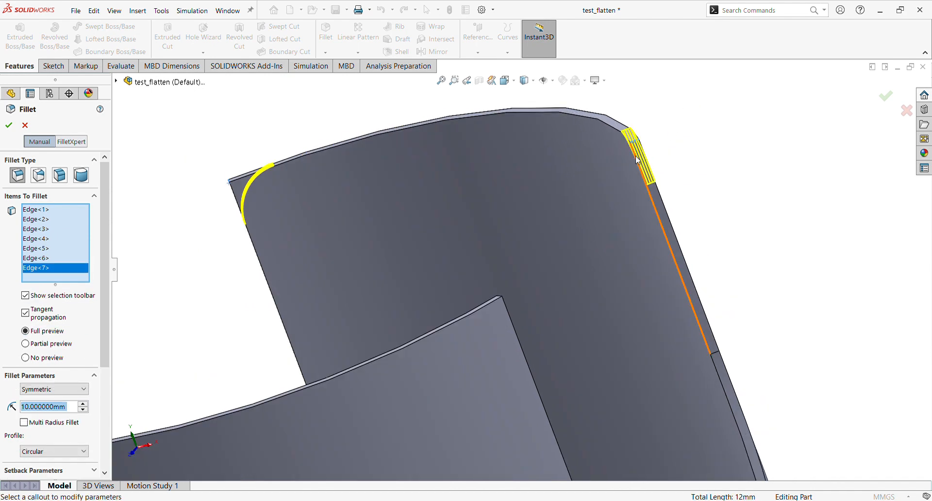
scroll(639, 181, "up", 3)
middle_click_drag(639, 181, 542, 331)
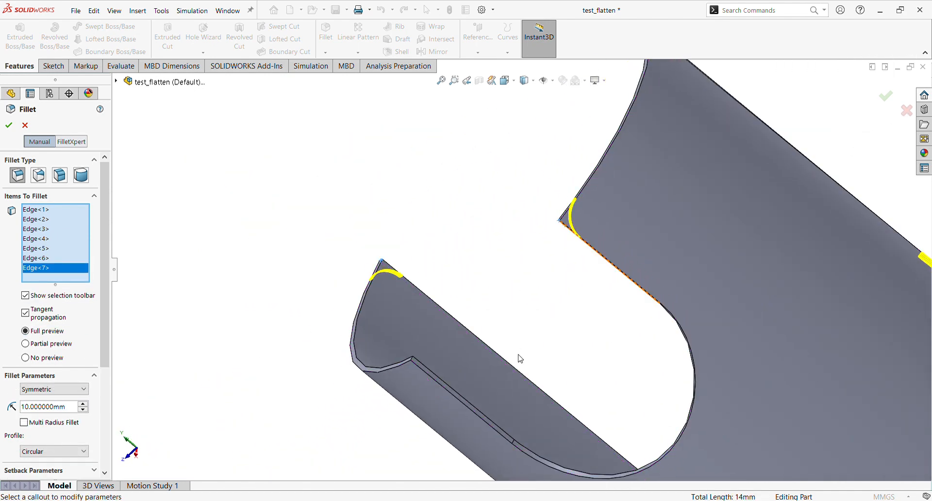
scroll(427, 357, "down", 3)
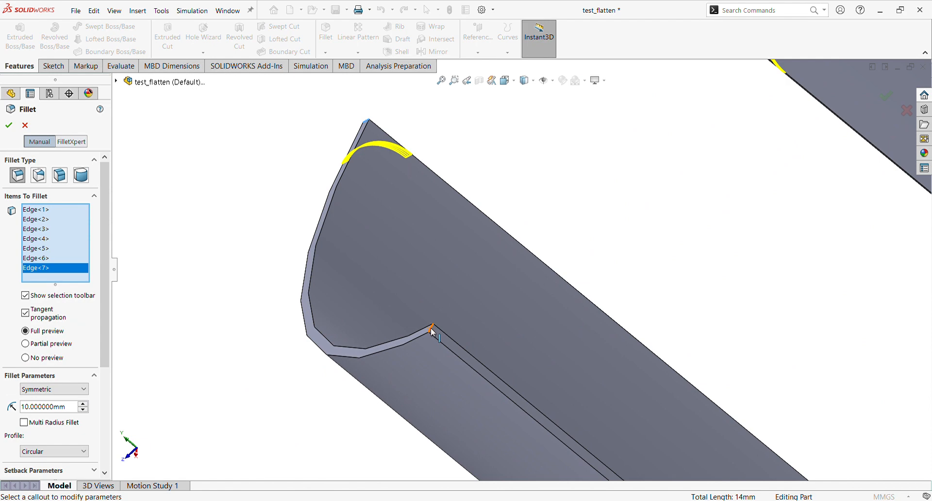
left_click(430, 329)
key("Return")
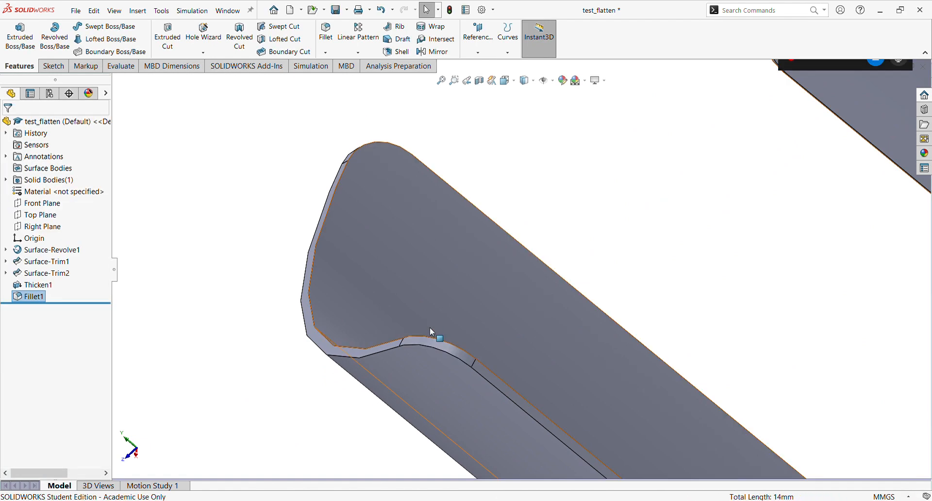
Step: Start a surface Flatten and choose the inner cylindrical face of the filleted wall as the face to flatten
scroll(429, 328, "up", 8)
middle_click_drag(427, 308, 642, 142)
scroll(607, 237, "down", 3)
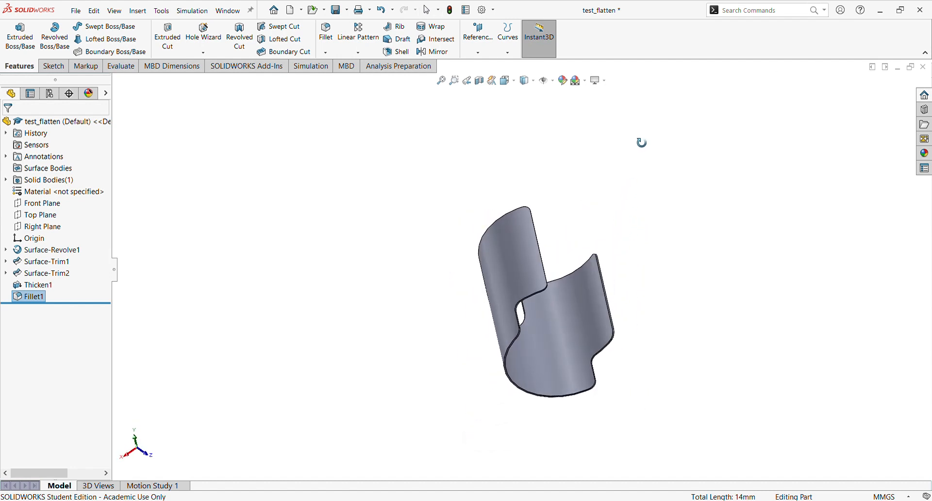
middle_click_drag(532, 328, 546, 425)
scroll(592, 329, "up", 2)
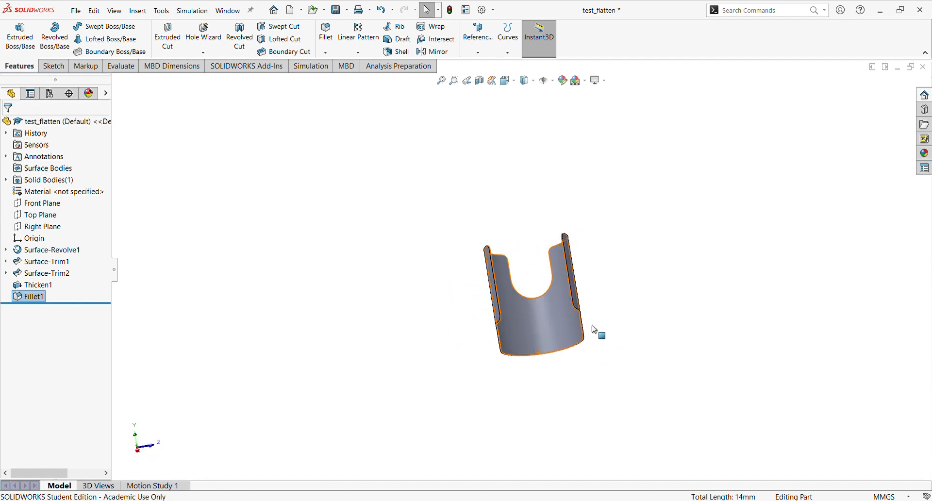
middle_click_drag(583, 312, 481, 298)
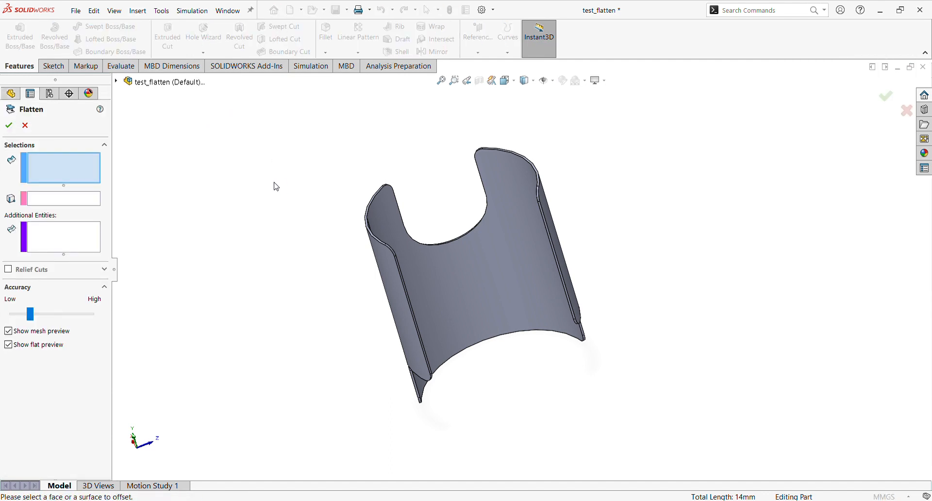
middle_click_drag(474, 271, 442, 242)
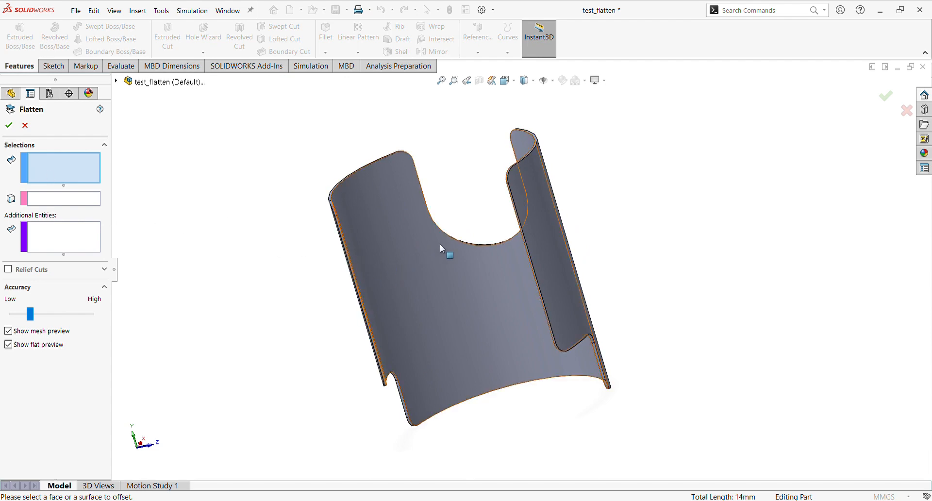
left_click(426, 245)
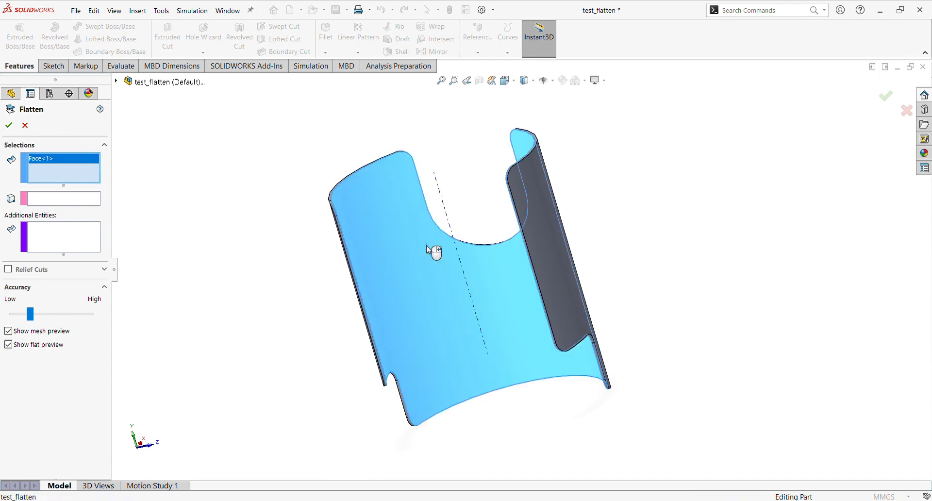
left_click(73, 201)
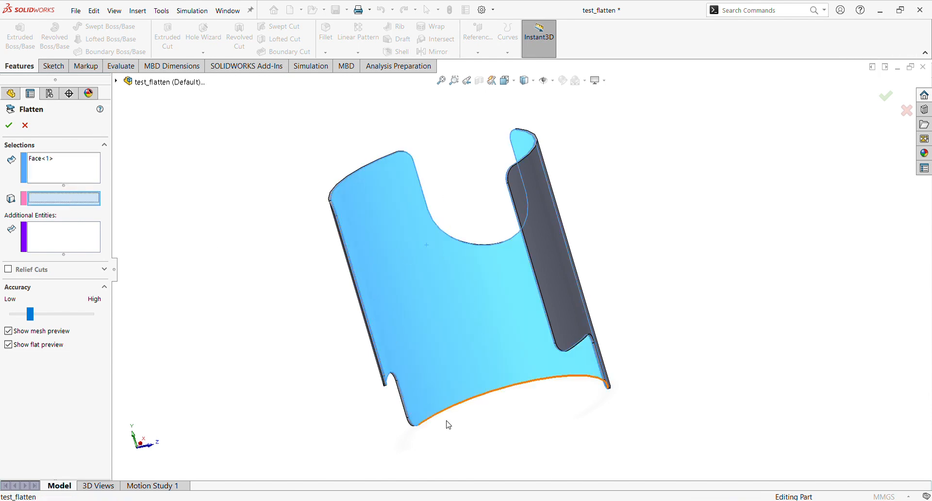
Step: Set the inner edge of a rounded upper corner beside the open gap as the Flatten reference, and inspect the flat preview
scroll(431, 418, "down", 2)
middle_click_drag(431, 417, 591, 358)
scroll(481, 295, "down", 8)
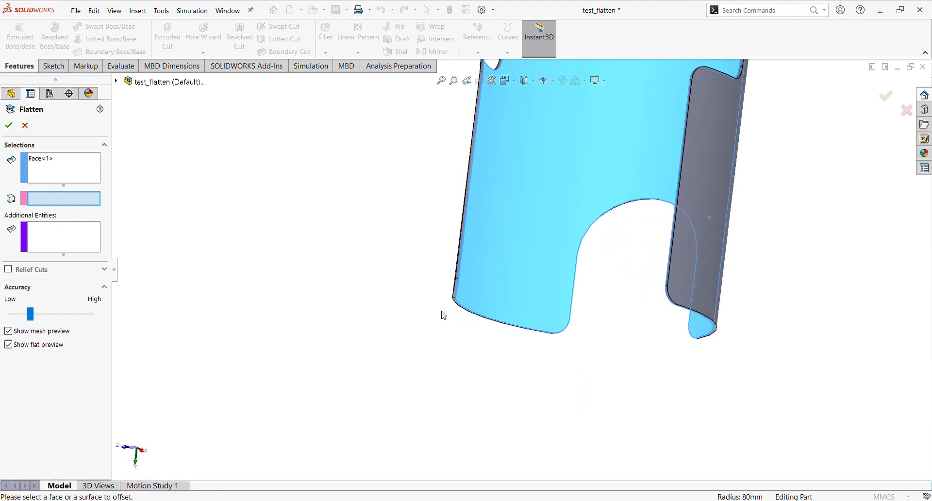
scroll(485, 292, "up", 5)
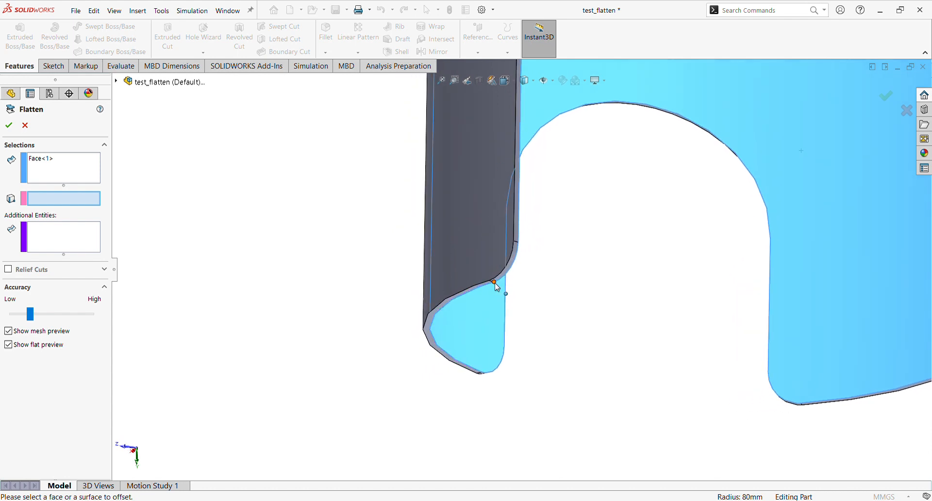
scroll(496, 284, "down", 4)
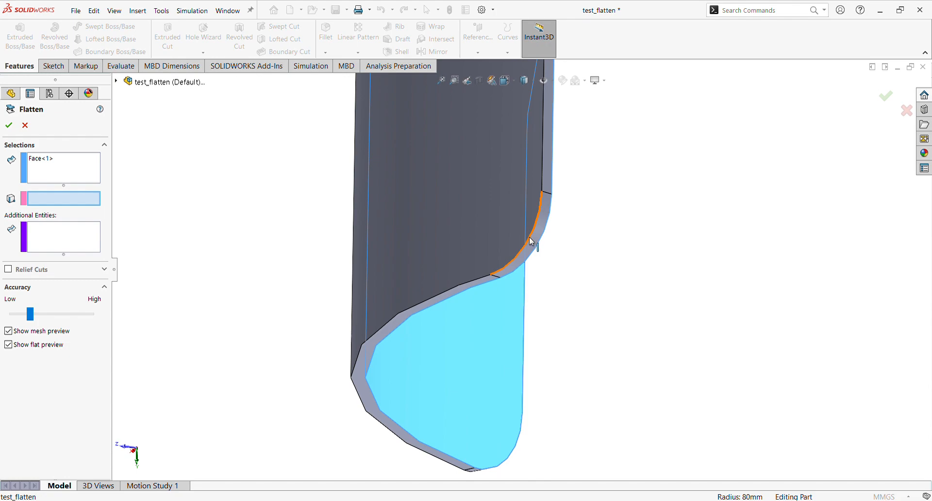
left_click(546, 239)
scroll(543, 279, "up", 10)
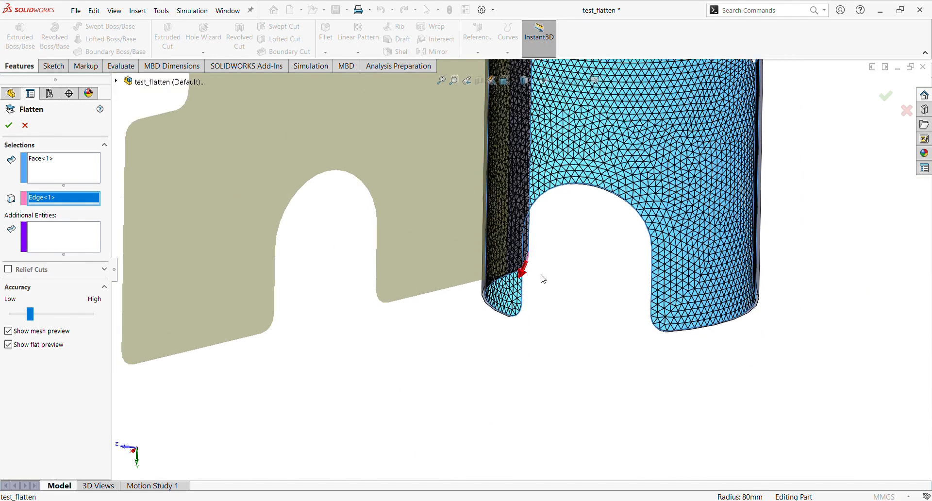
middle_click_drag(532, 235, 469, 348)
scroll(511, 232, "down", 2)
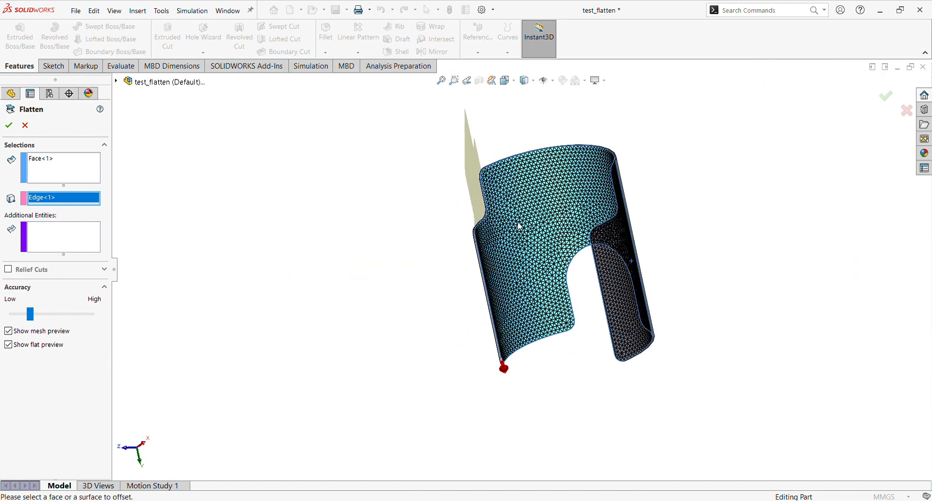
middle_click_drag(518, 227, 546, 149)
middle_click_drag(538, 182, 574, 291)
scroll(502, 248, "down", 3)
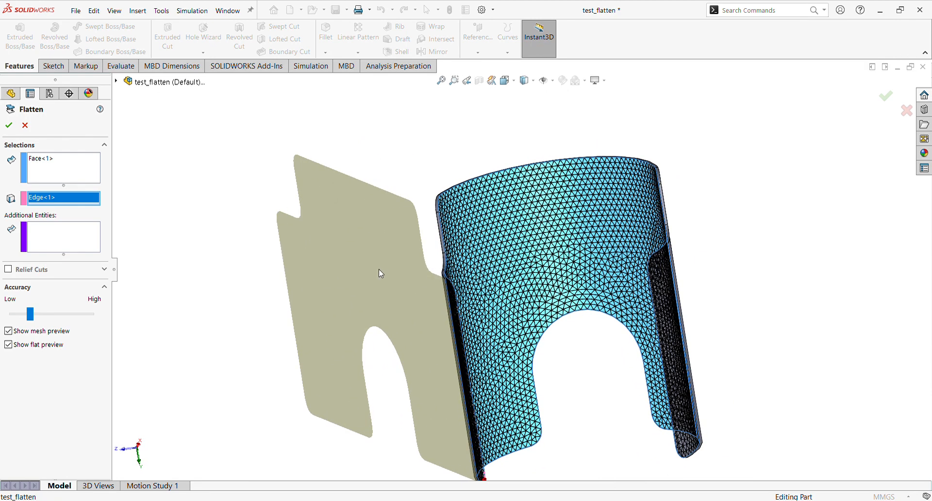
Step: Create the flattened surface from the wall's inner cylindrical face with the chosen edge reference, and clear the selection
left_click(9, 125)
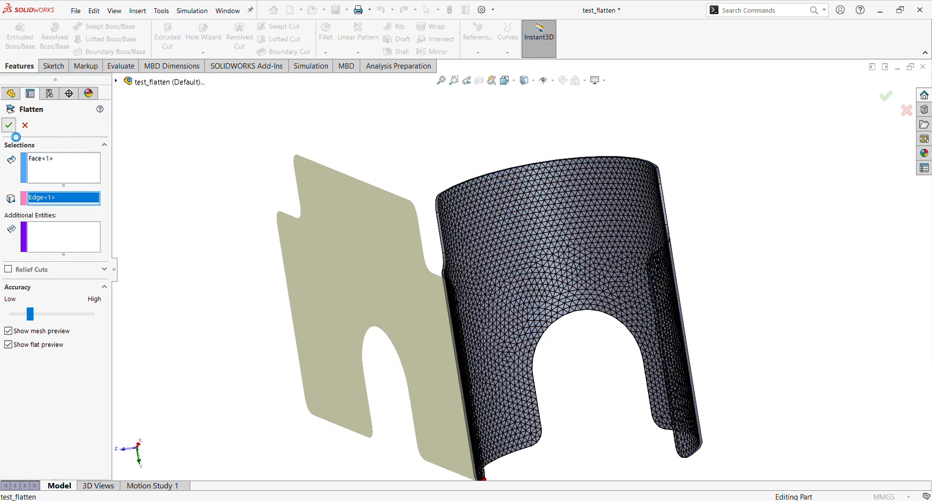
left_click(371, 162)
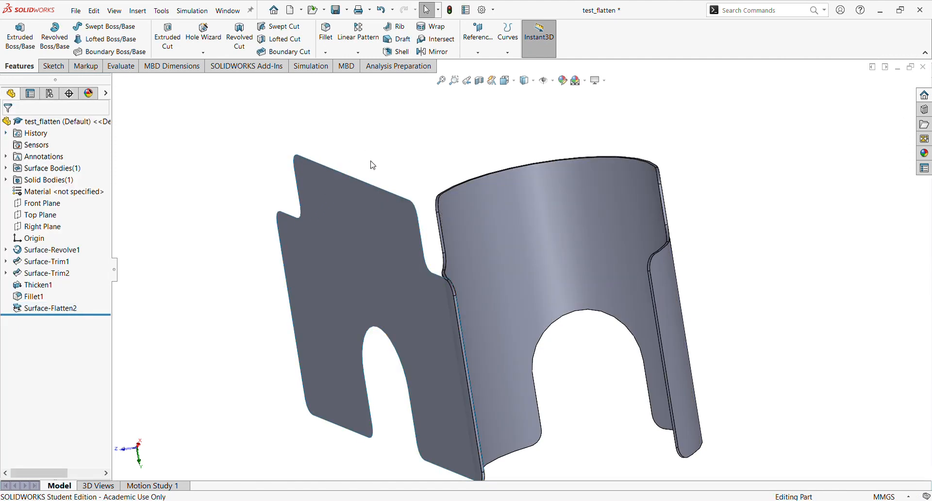
Step: Examine the flattened surface beside the curved wall from several angles, comparing their slot, notches and rounded corners
scroll(445, 307, "up", 2)
scroll(476, 334, "down", 2)
middle_click_drag(476, 333, 510, 248)
scroll(507, 244, "up", 2)
scroll(489, 205, "down", 2)
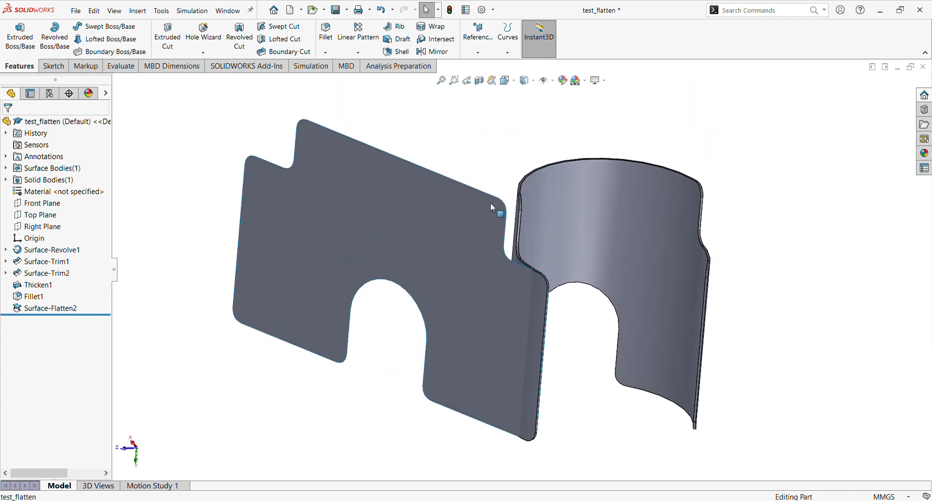
mouse_move(491, 203)
middle_mouse_down()
mouse_move(487, 212)
mouse_move(482, 206)
middle_mouse_up()
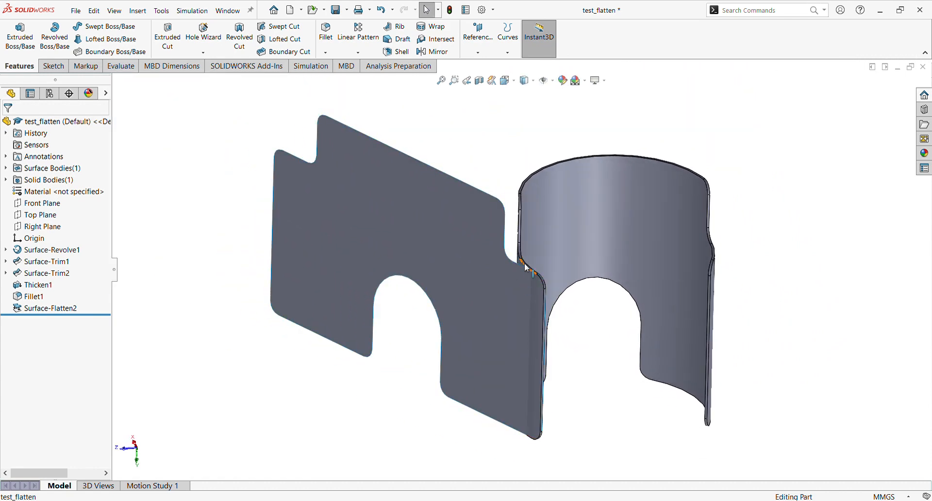
scroll(570, 229, "down", 2)
middle_click_drag(569, 228, 548, 255)
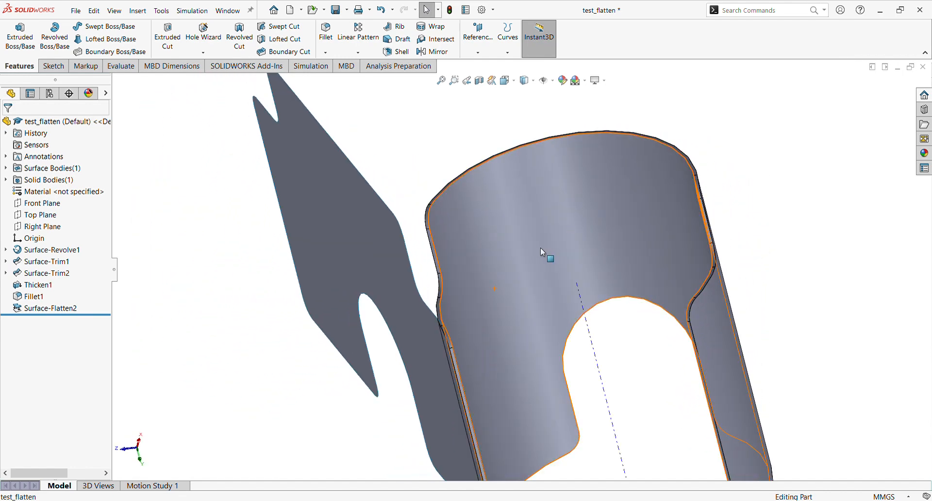
scroll(530, 255, "up", 4)
middle_click_drag(530, 254, 581, 226)
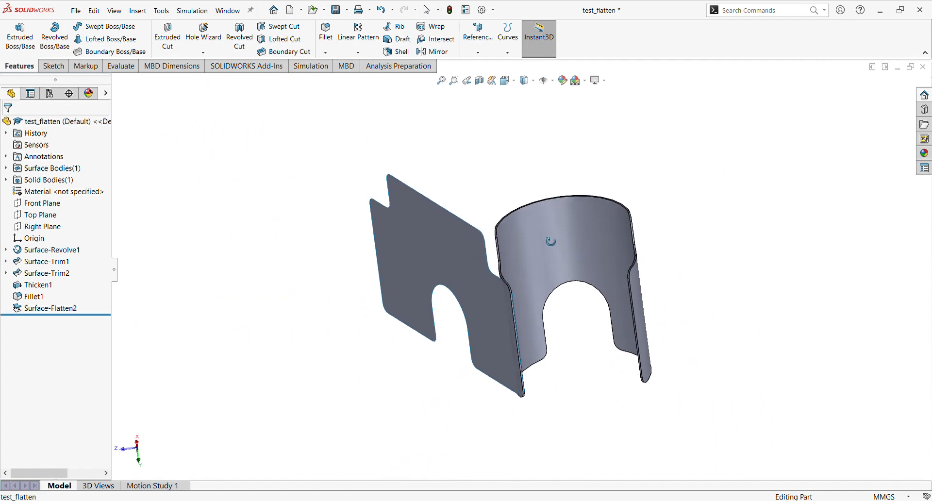
scroll(596, 223, "down", 1)
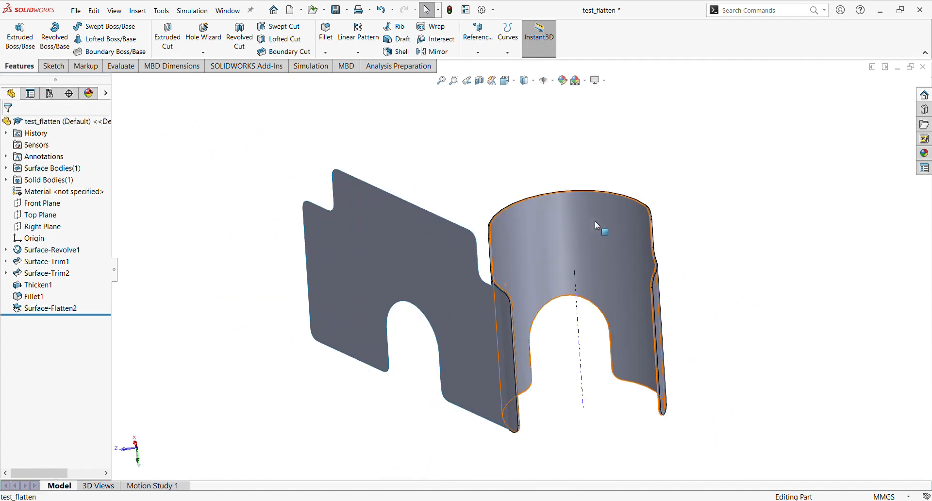